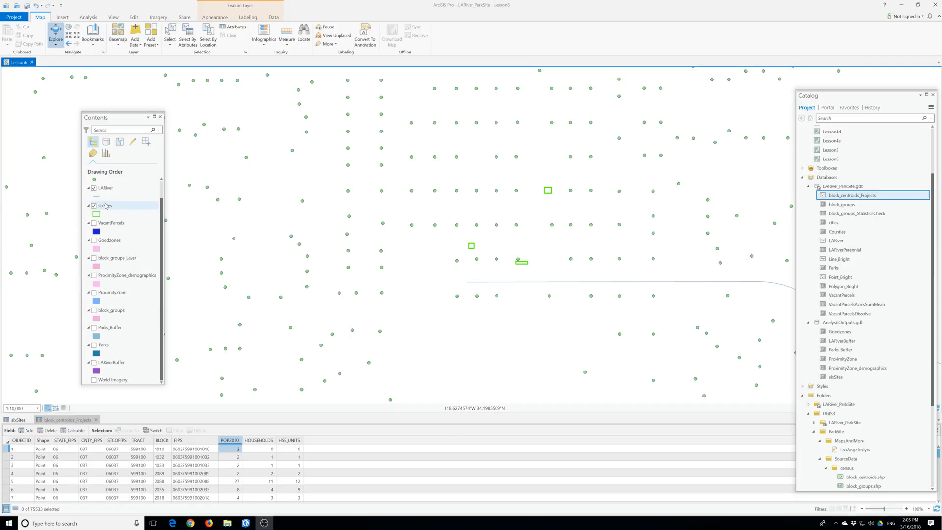
- Set up a Spatial Join with sixSites as the target features and block_centroids_Projects as the join features
{"action": "right_click", "coordinate": [106, 206]}
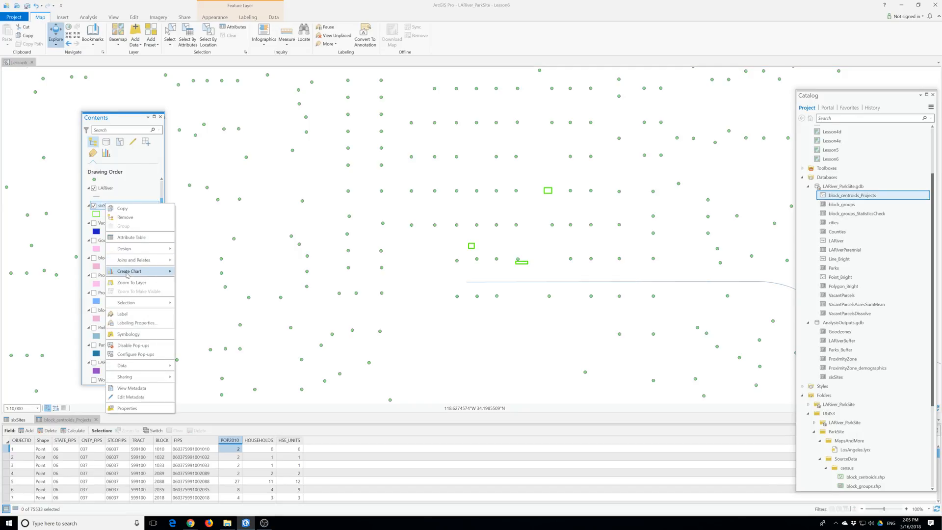
{"action": "left_click", "coordinate": [125, 285]}
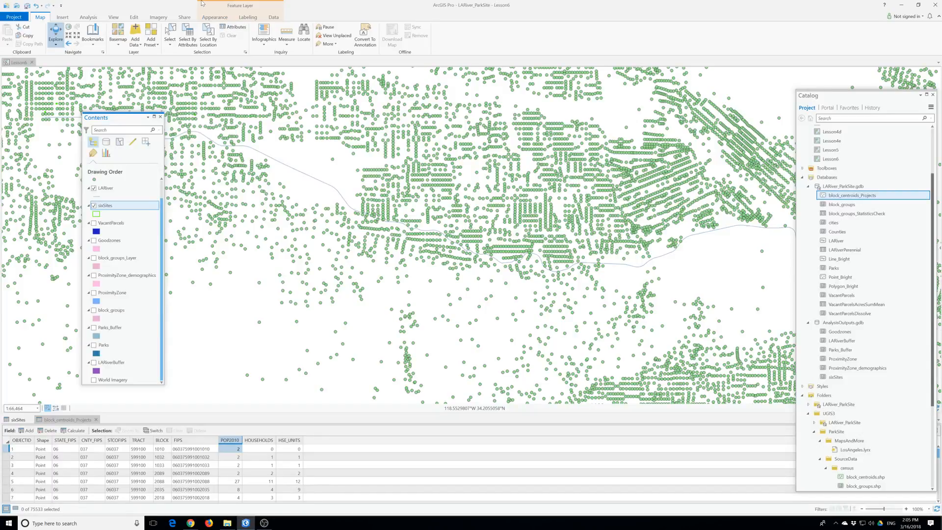
{"action": "left_click", "coordinate": [82, 18]}
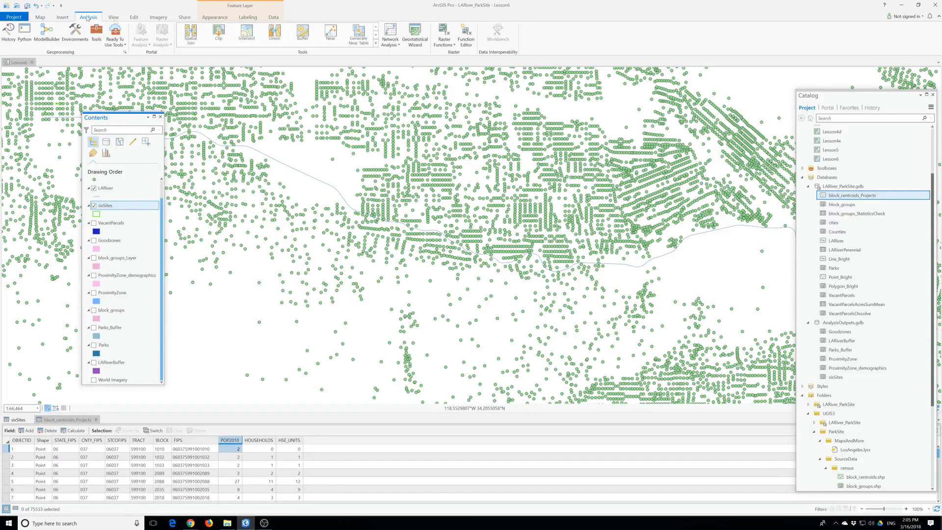
{"action": "left_click", "coordinate": [193, 38]}
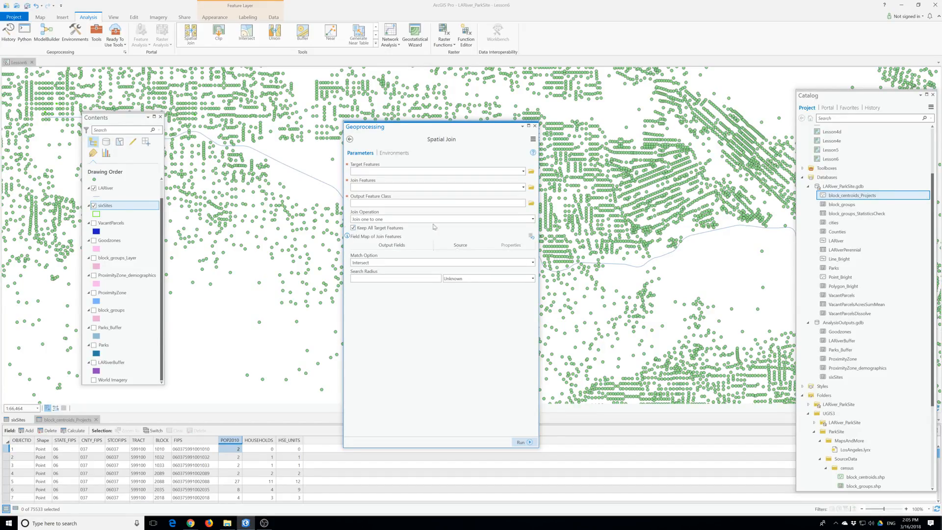
{"action": "left_click_drag", "start_coordinate": [122, 207], "coordinate": [372, 173]}
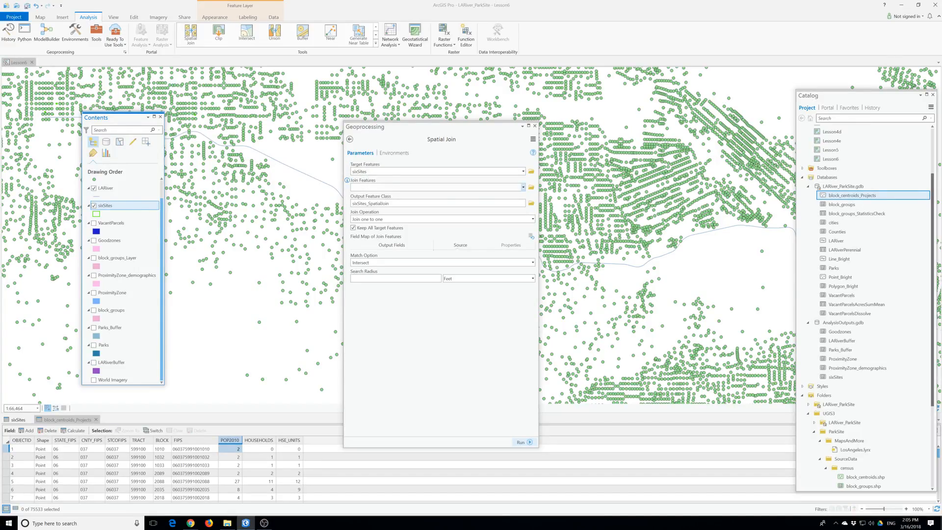
{"action": "left_click", "coordinate": [524, 188]}
{"action": "scroll", "coordinate": [437, 221], "scroll_direction": "up", "scroll_amount": 2}
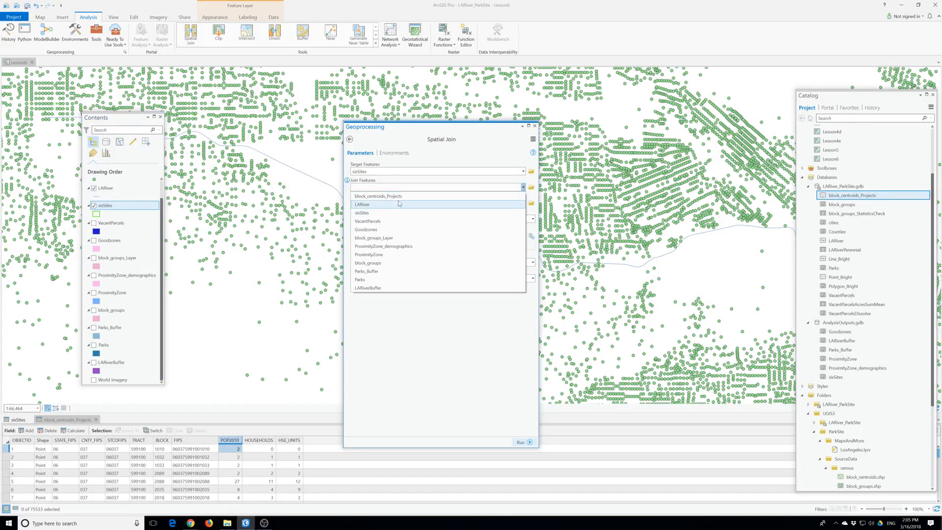
{"action": "left_click", "coordinate": [378, 197]}
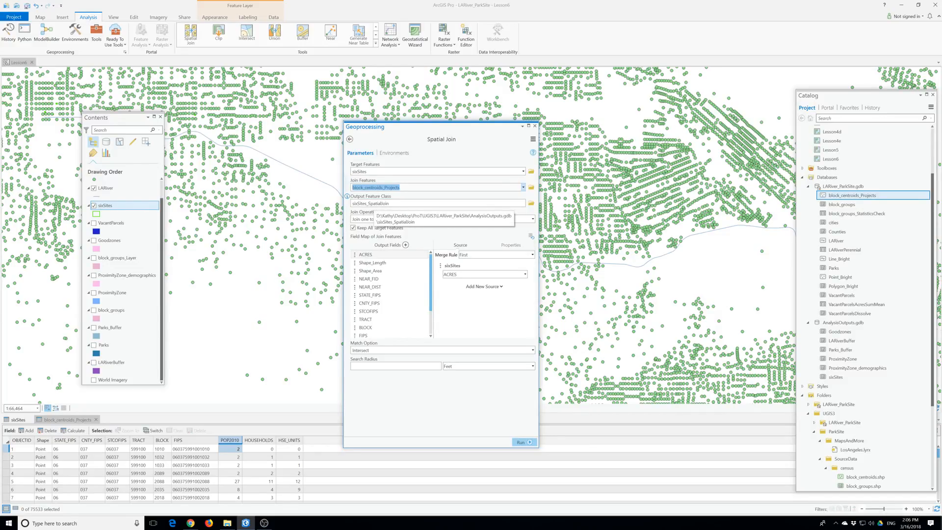
- Name the Spatial Join's output feature class sixSites_Acesspop in AnalysisOutputs.gdb
{"action": "left_click", "coordinate": [416, 203]}
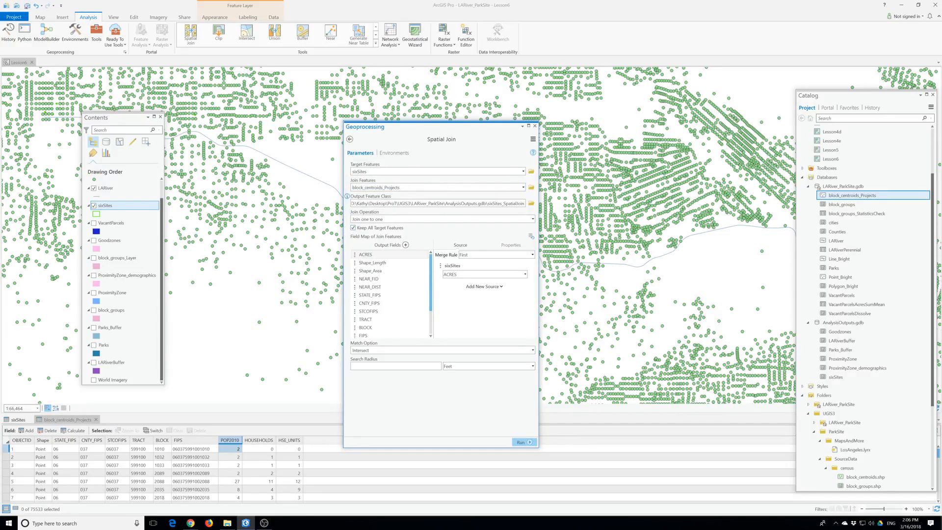
{"action": "key", "text": "BackSpace"}
{"action": "key", "text": "BackSpace"}
{"action": "key", "text": "BackSpace"}
{"action": "key", "text": "BackSpace"}
{"action": "key", "text": "BackSpace"}
{"action": "key", "text": "BackSpace"}
{"action": "key", "text": "BackSpace"}
{"action": "key", "text": "BackSpace"}
{"action": "key", "text": "BackSpace"}
{"action": "key", "text": "BackSpace"}
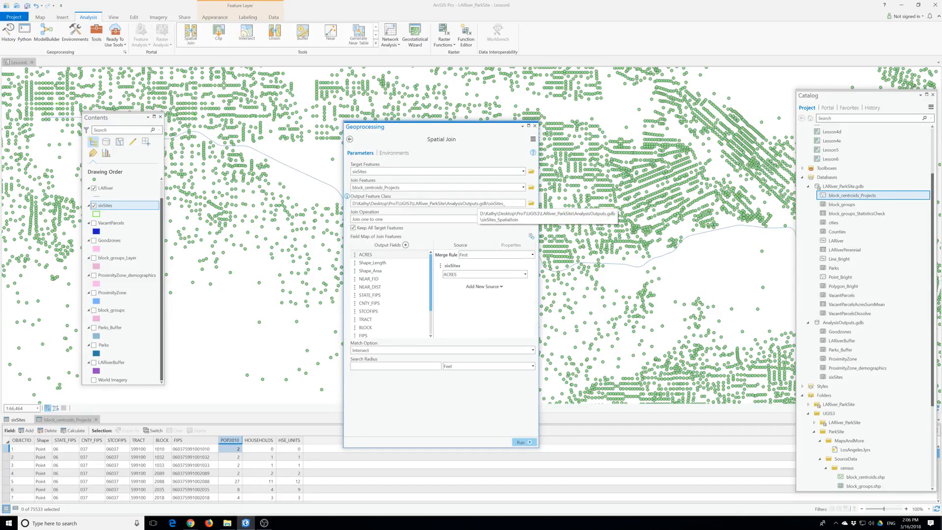
{"action": "type", "text": "A"}
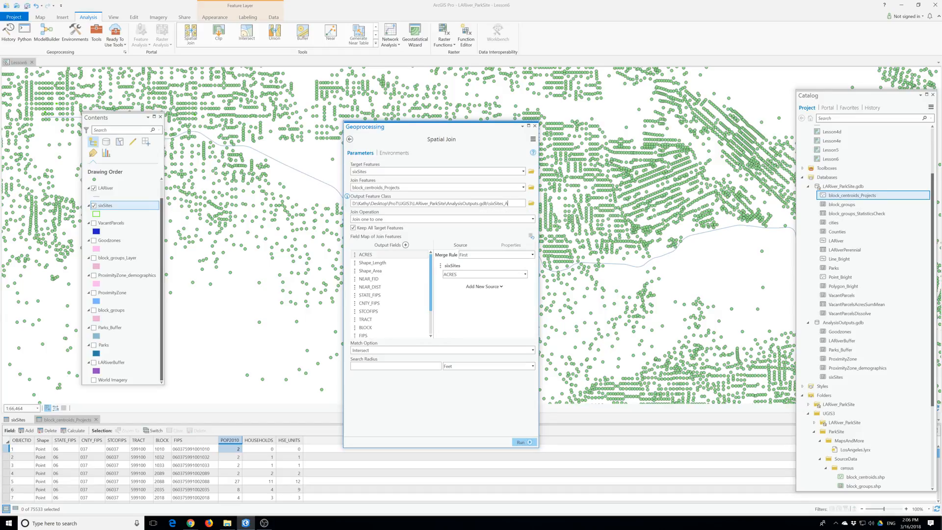
{"action": "type", "text": "ces"}
{"action": "key", "text": "BackSpace"}
{"action": "key", "text": "BackSpace"}
{"action": "key", "text": "BackSpace"}
{"action": "type", "text": "pop"}
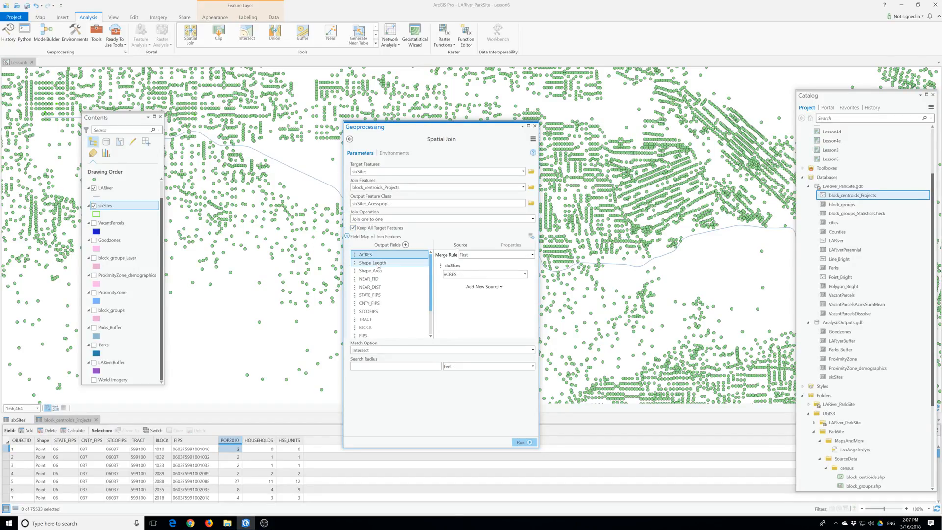
- Remove the Shape_Length, Shape_Area and NEAR_FID fields from the join's output field map
{"action": "left_click", "coordinate": [377, 263]}
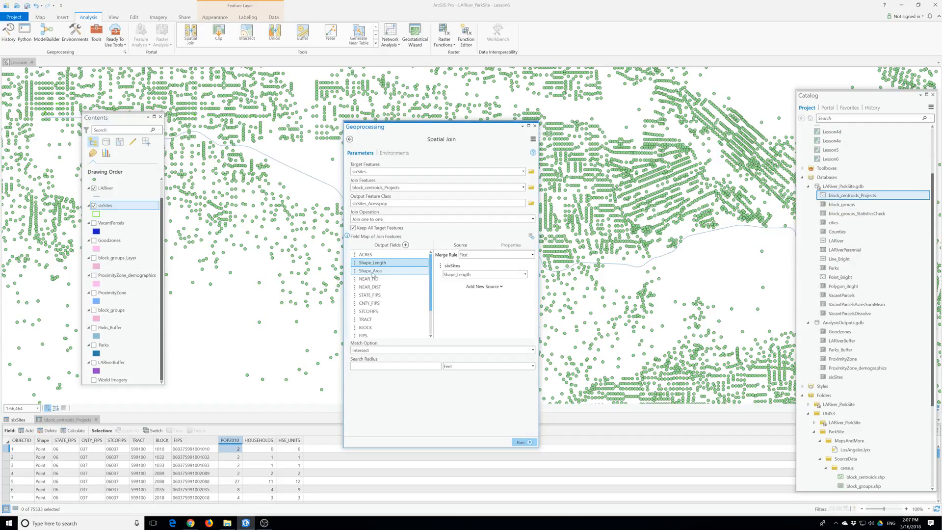
{"action": "left_click", "coordinate": [409, 273]}
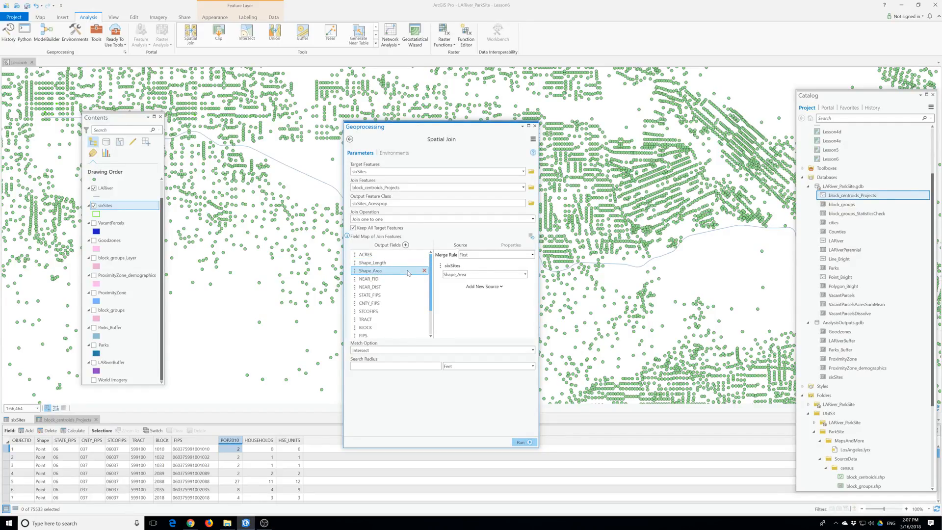
{"action": "left_click", "coordinate": [421, 263]}
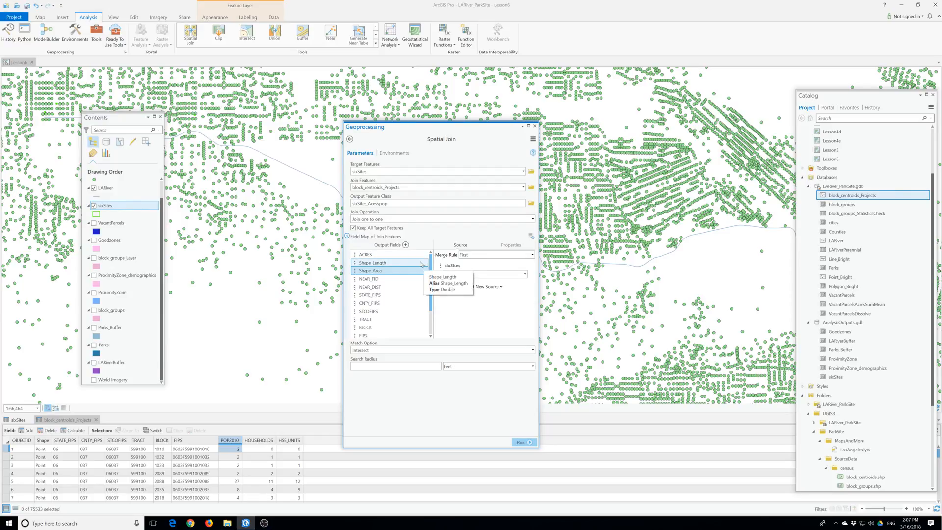
{"action": "left_click", "coordinate": [425, 263]}
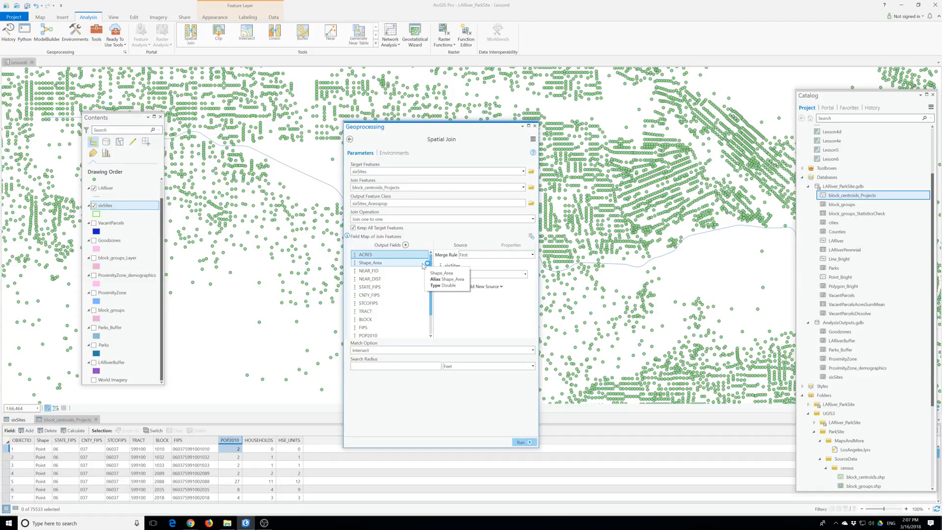
{"action": "left_click", "coordinate": [426, 265]}
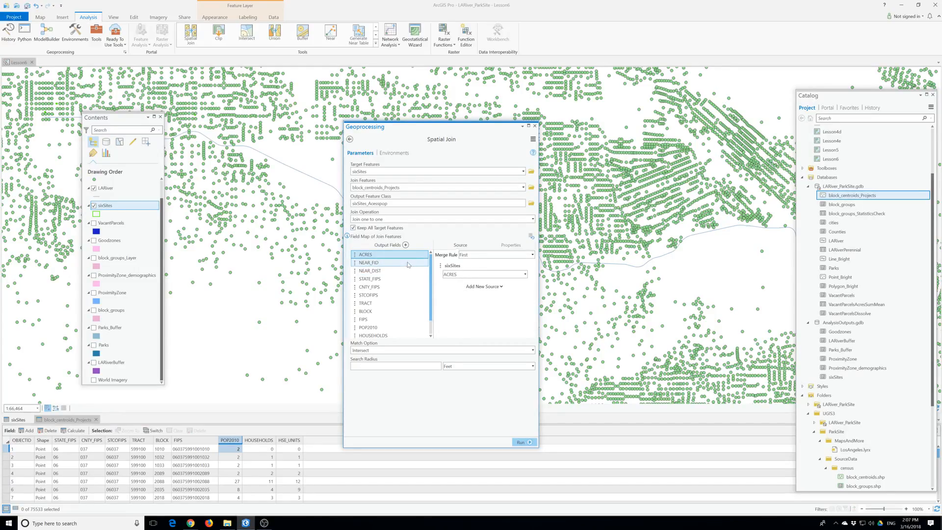
{"action": "left_click", "coordinate": [418, 265]}
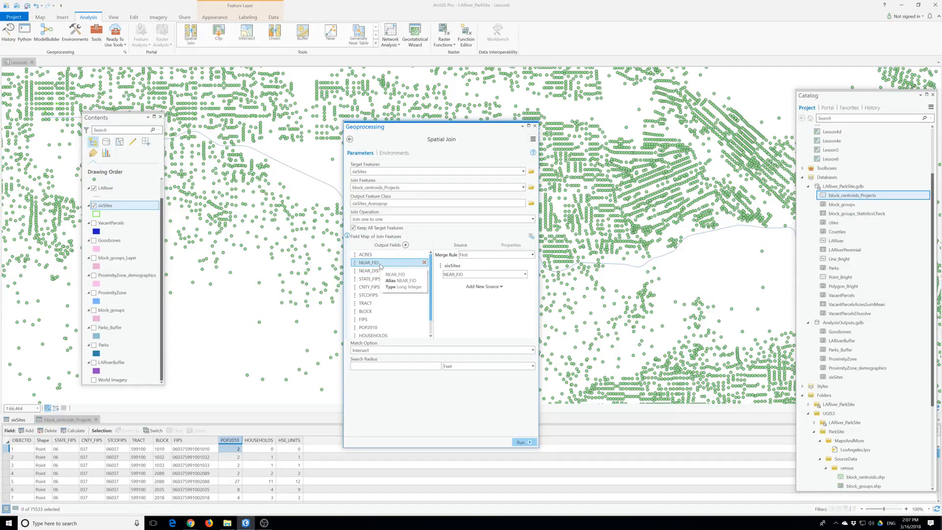
{"action": "left_click", "coordinate": [424, 263]}
- Remove the STATE_FIPS, CNTY_FIPS, STCOFIPS, TRACT, BLOCK and FIPS fields from the output field map
{"action": "left_click", "coordinate": [377, 272]}
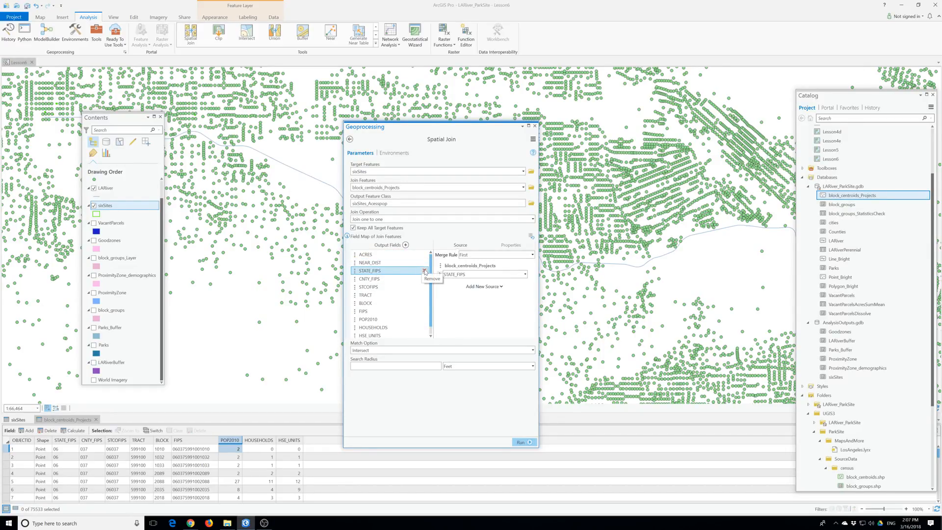
{"action": "left_click", "coordinate": [425, 271]}
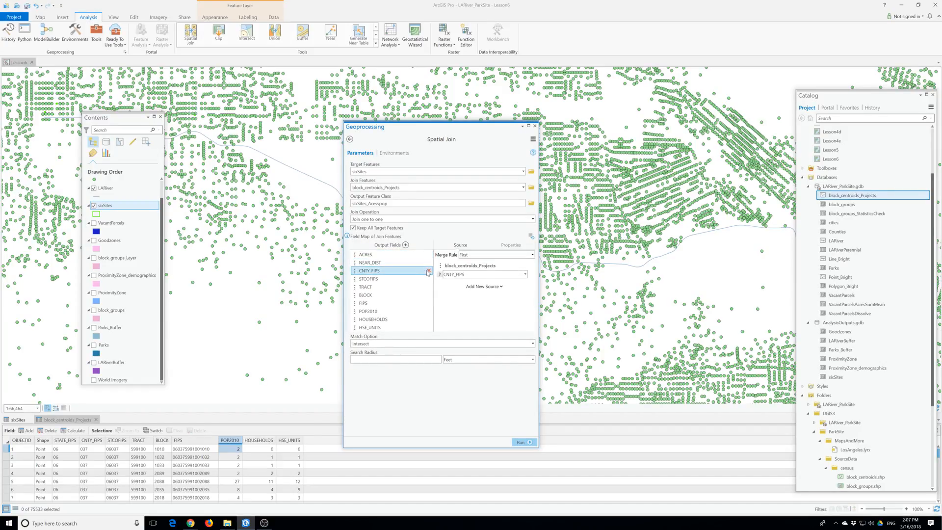
{"action": "left_click", "coordinate": [428, 271]}
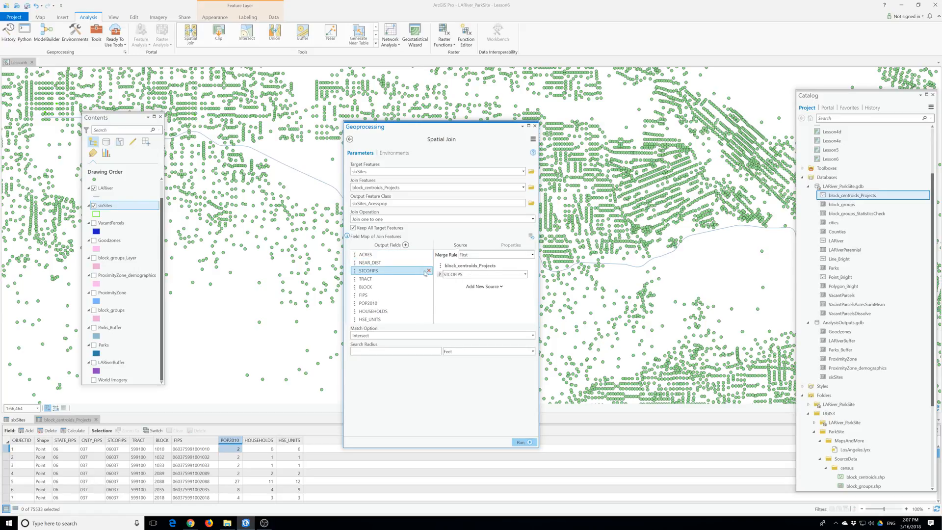
{"action": "left_click", "coordinate": [428, 271]}
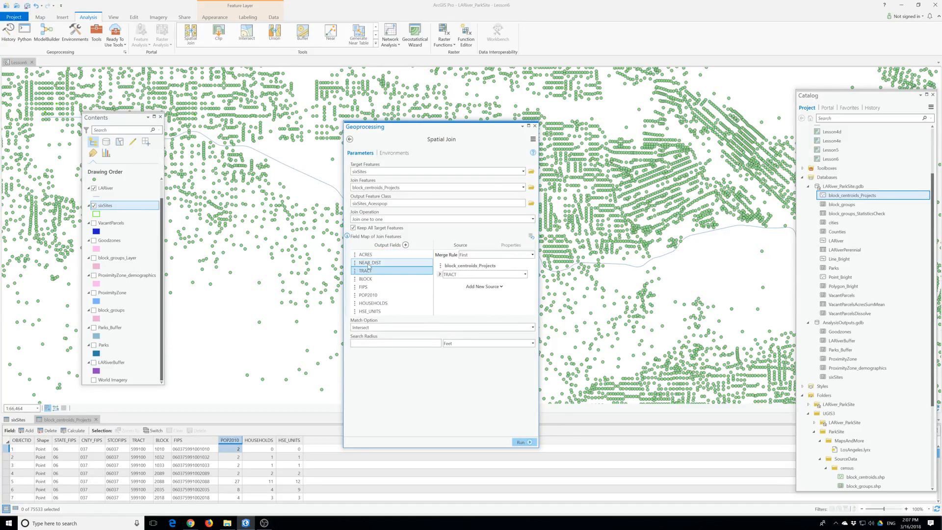
{"action": "left_click", "coordinate": [430, 271]}
{"action": "left_click", "coordinate": [430, 270]}
{"action": "left_click", "coordinate": [395, 271]}
{"action": "left_click", "coordinate": [428, 271]}
- Remove the HOUSEHOLDS and HSE_UNITS fields from the output field map
{"action": "left_click", "coordinate": [412, 279]}
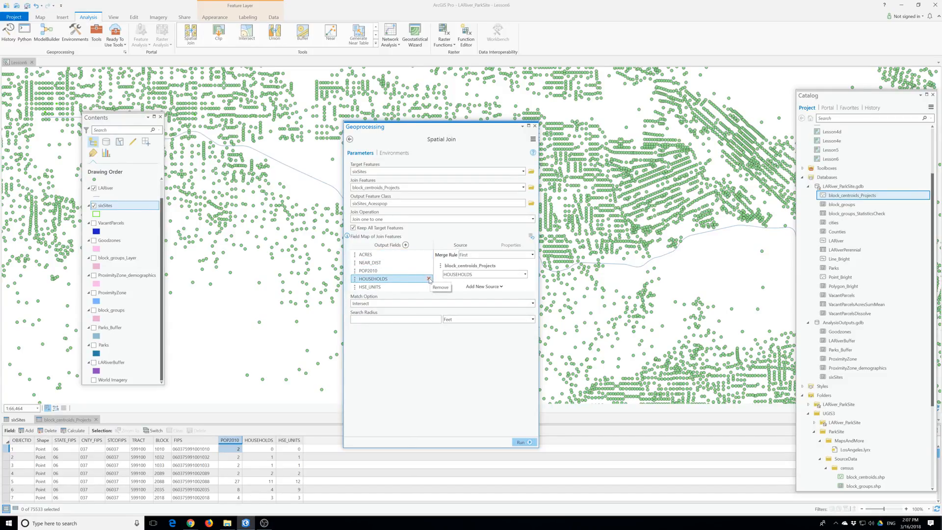
{"action": "left_click", "coordinate": [430, 279]}
{"action": "left_click", "coordinate": [401, 279]}
{"action": "left_click", "coordinate": [429, 279]}
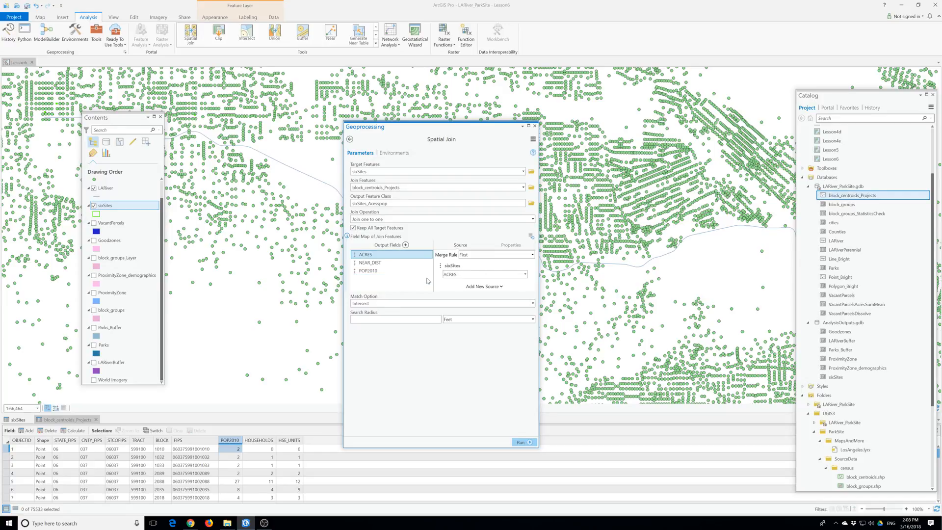
- Set the merge rule of the POP2010 output field to Sum
{"action": "left_click", "coordinate": [363, 264]}
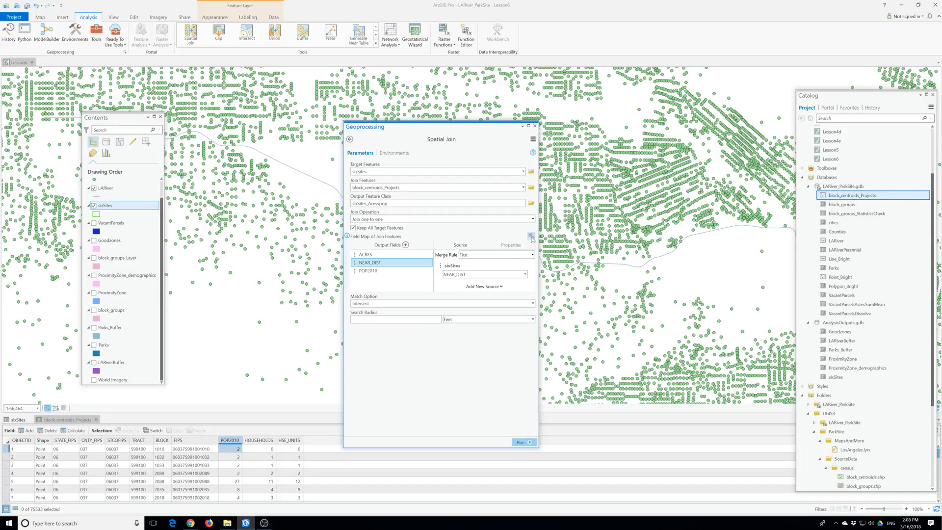
{"action": "left_click", "coordinate": [385, 272]}
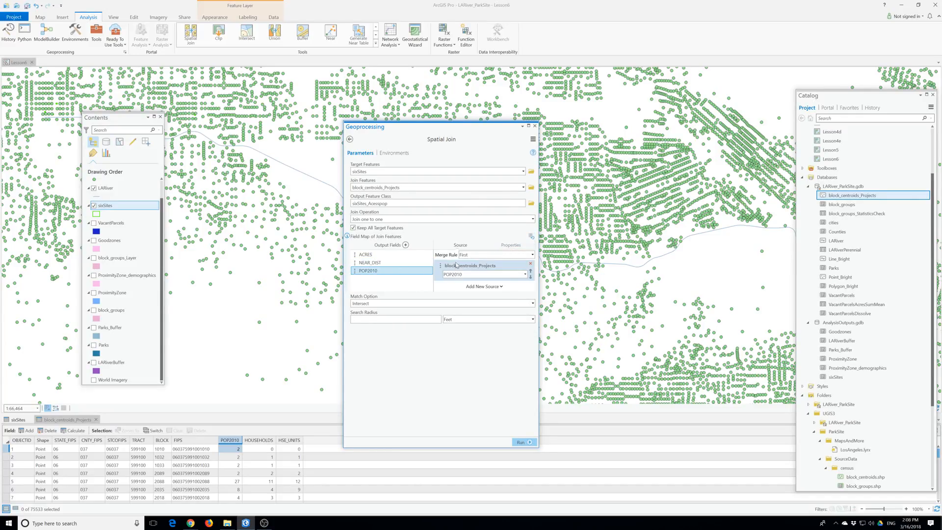
{"action": "left_click", "coordinate": [533, 256]}
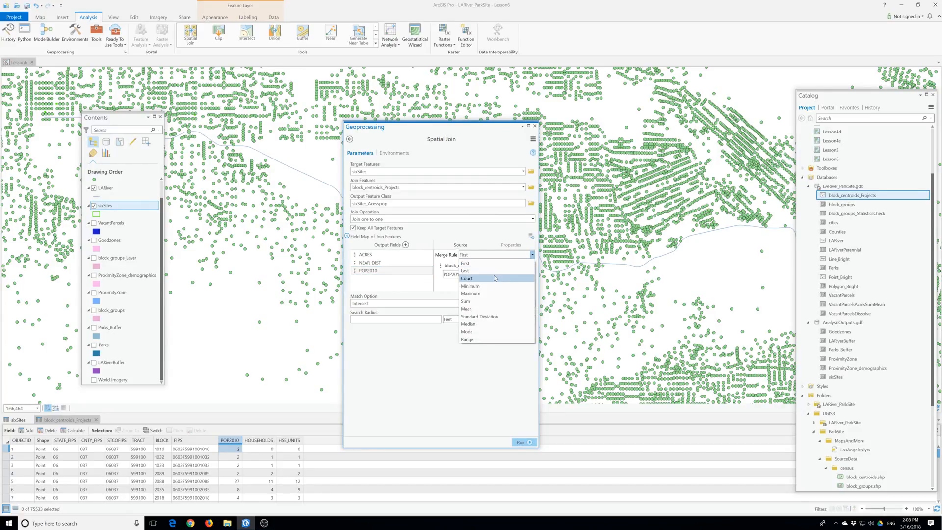
{"action": "left_click", "coordinate": [490, 302]}
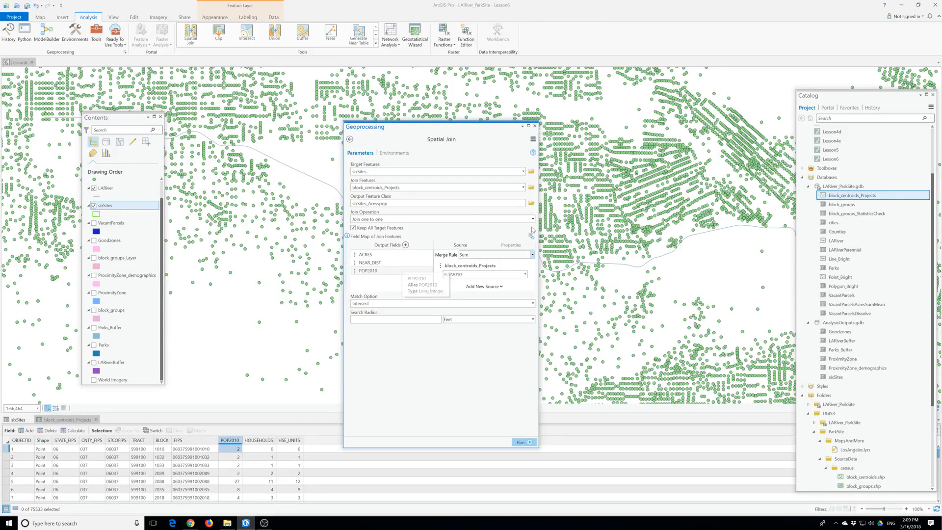
- Rename the POP2010 output field to AcessPopulation in its field properties
{"action": "left_click", "coordinate": [511, 247]}
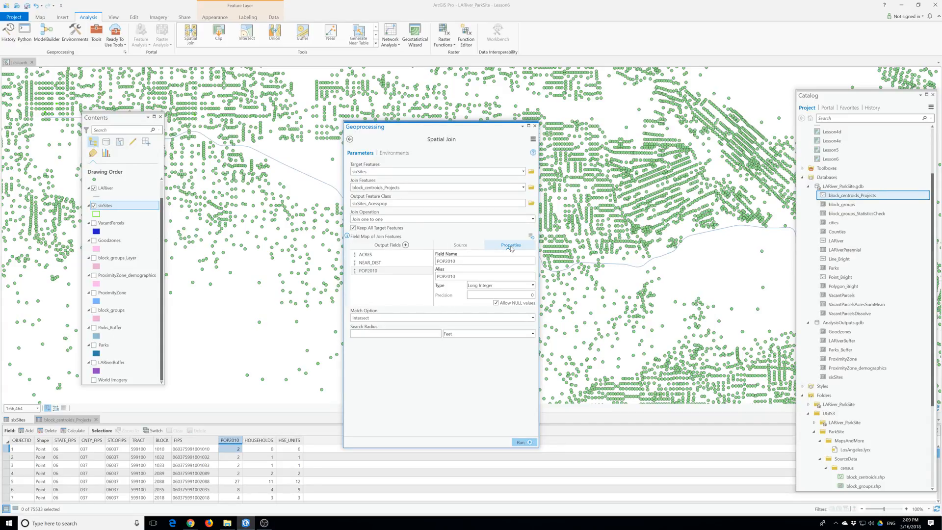
{"action": "left_click", "coordinate": [510, 260]}
{"action": "left_click_drag", "start_coordinate": [464, 261], "coordinate": [422, 264]}
{"action": "type", "text": "AcessPopulation"}
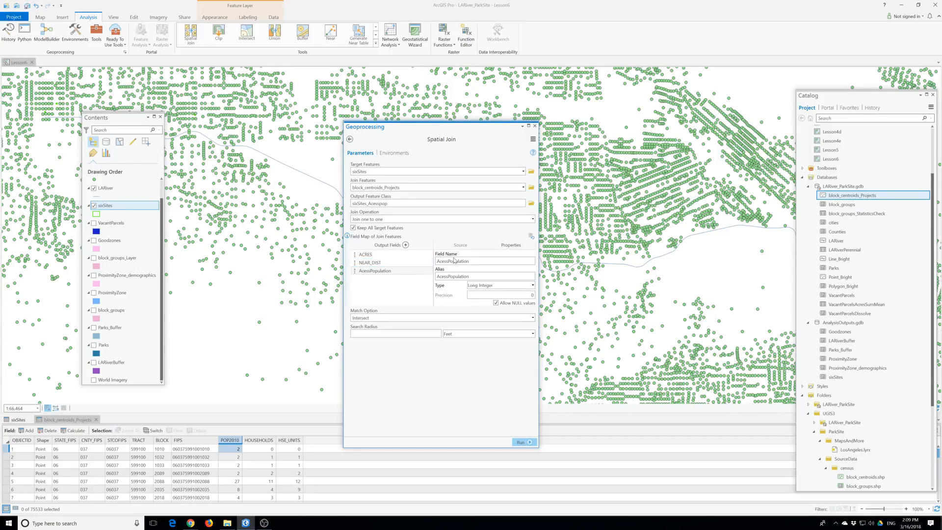
{"action": "left_click", "coordinate": [443, 286]}
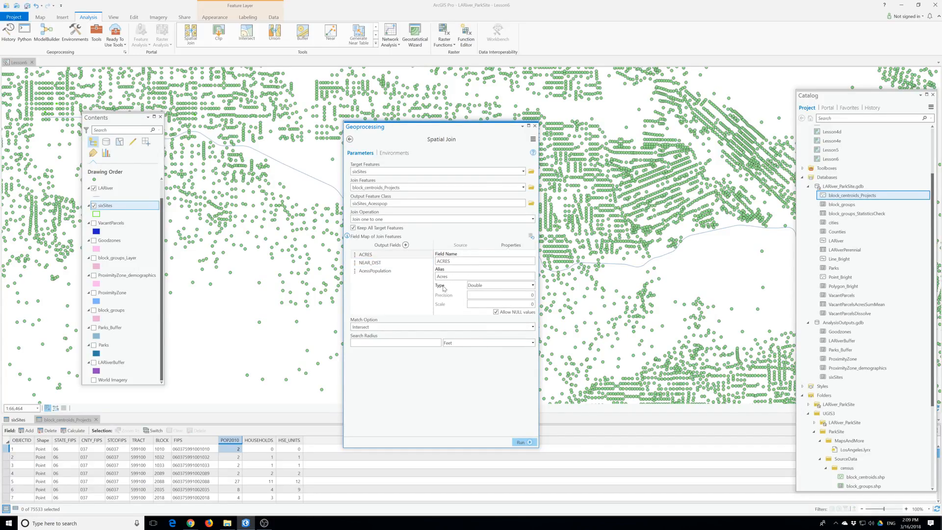
- Rename the NEAR_DIST output field to RiverDistance in its field properties
{"action": "left_click", "coordinate": [373, 266]}
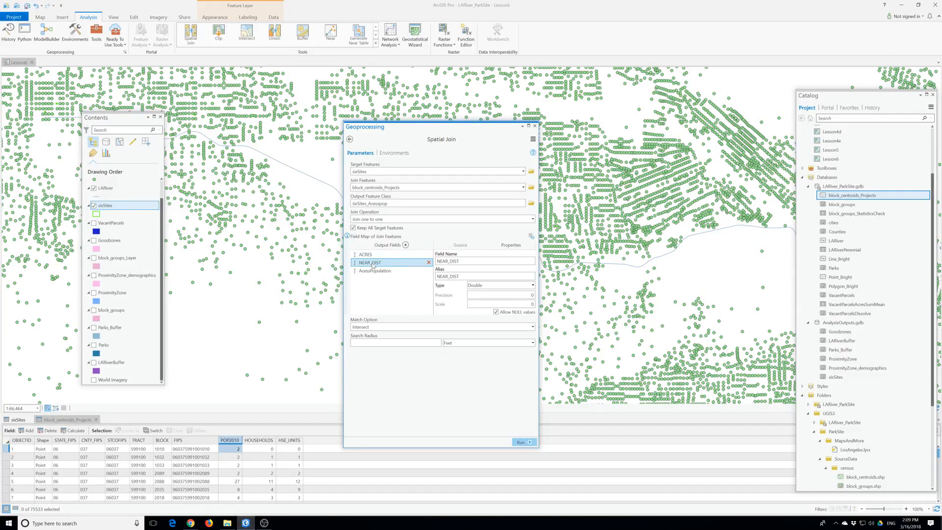
{"action": "left_click_drag", "start_coordinate": [461, 261], "coordinate": [430, 264]}
{"action": "type", "text": "RiverS"}
{"action": "key", "text": "BackSpace"}
{"action": "type", "text": "Di"}
{"action": "type", "text": "stan"}
{"action": "key", "text": "BackSpace"}
{"action": "type", "text": "ance"}
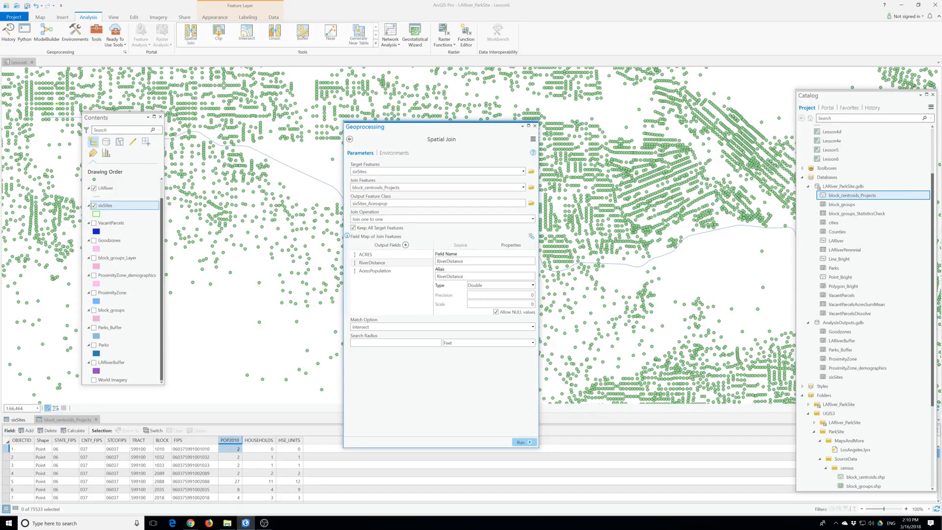
- Set the join's match option to Within a distance with a search radius of 0.25 miles
{"action": "left_click", "coordinate": [533, 327]}
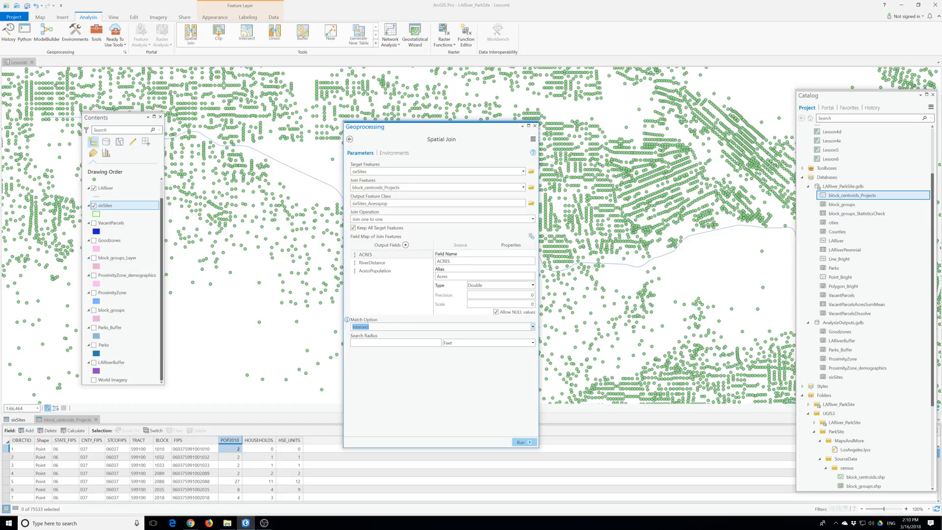
{"action": "left_click", "coordinate": [533, 327]}
{"action": "left_click", "coordinate": [395, 363]}
{"action": "left_click", "coordinate": [399, 343]}
{"action": "left_click", "coordinate": [513, 345]}
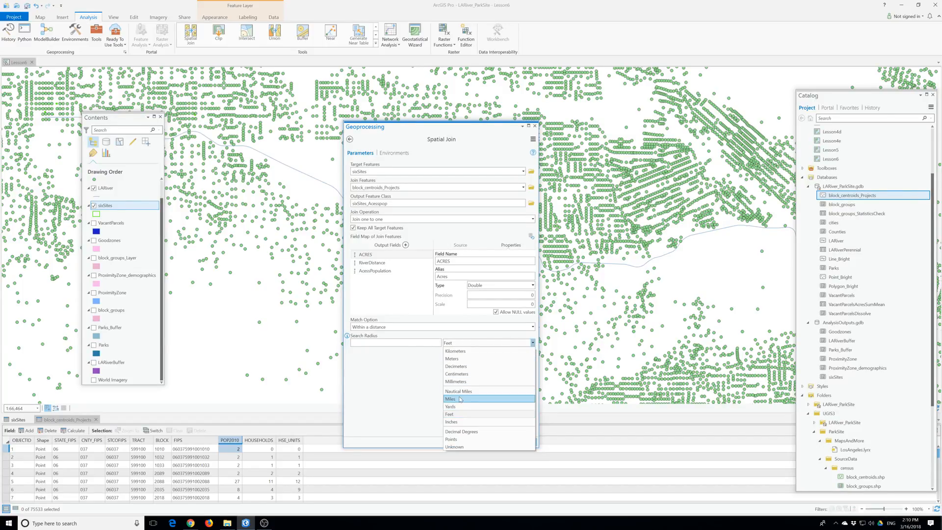
{"action": "left_click", "coordinate": [460, 399]}
{"action": "type", "text": "0.25"}
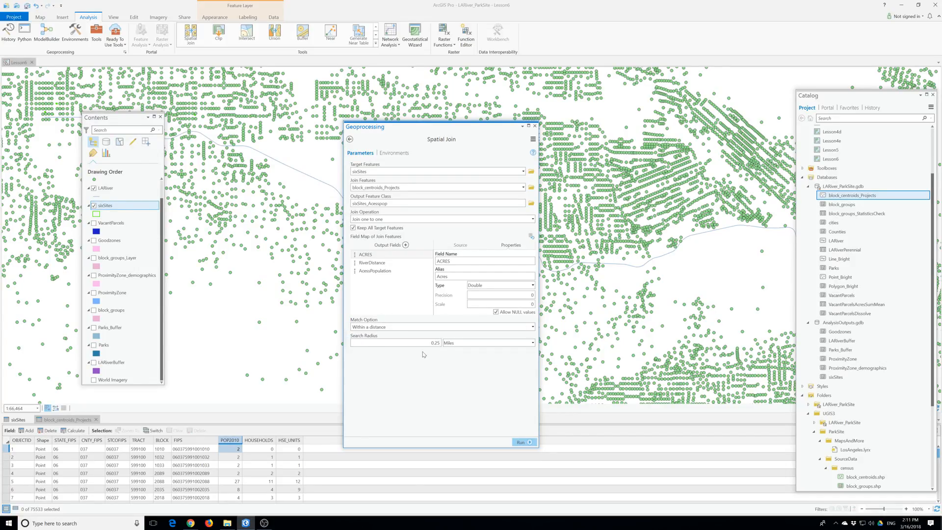
- Run the Spatial Join and open the attribute table of the resulting sixSites_Acesspop layer
{"action": "left_click", "coordinate": [515, 446]}
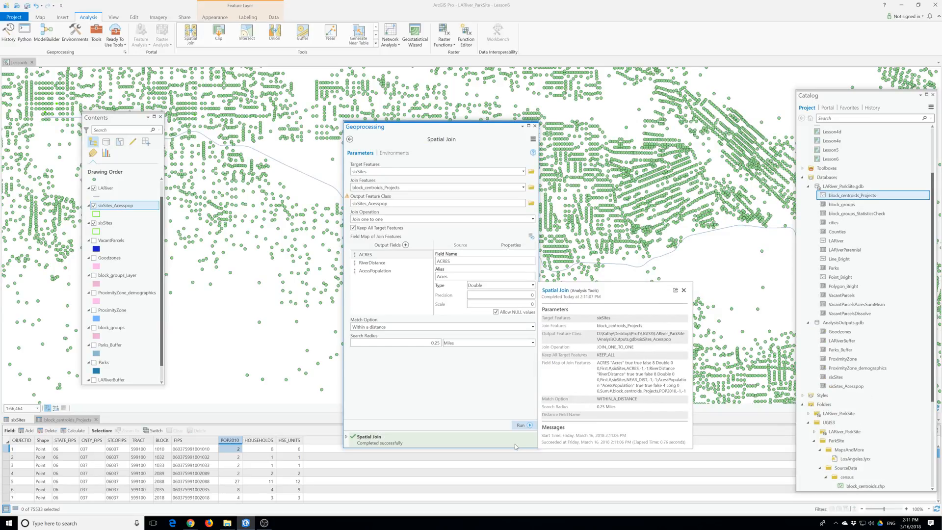
{"action": "right_click", "coordinate": [124, 210]}
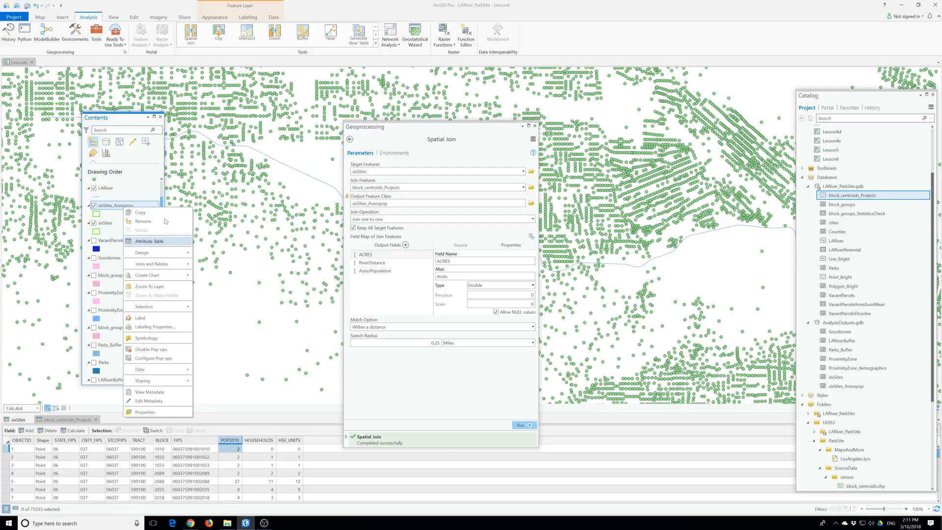
{"action": "left_click", "coordinate": [156, 238]}
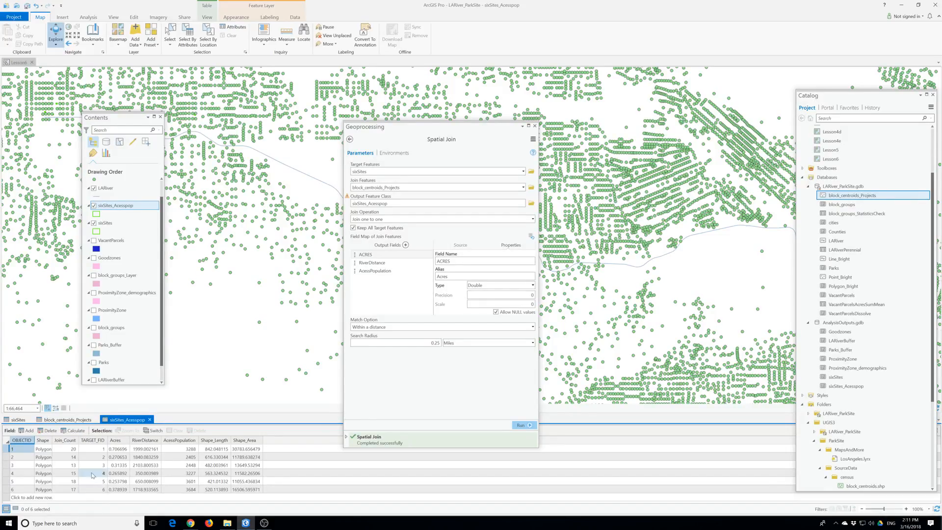
- Sort the sixSites_Acesspop table by Join_Count in ascending order
{"action": "left_click", "coordinate": [67, 450]}
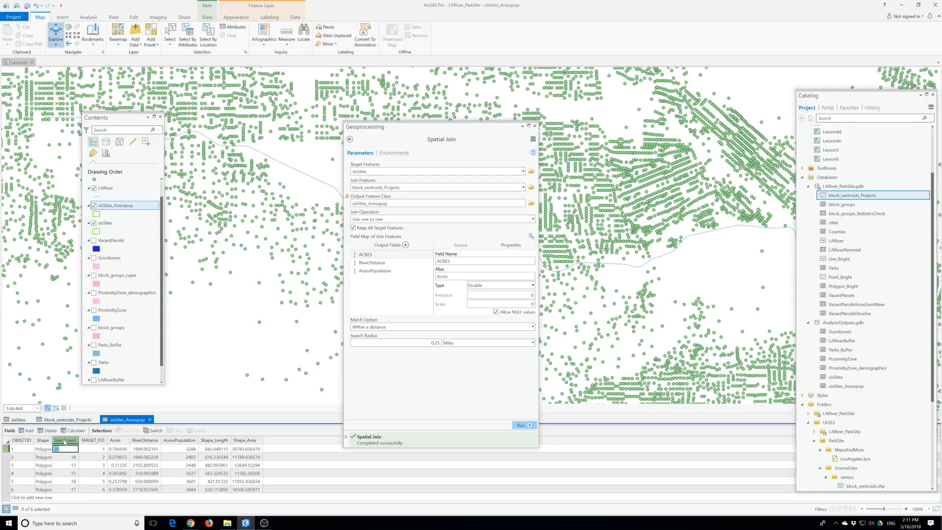
{"action": "left_click", "coordinate": [74, 430]}
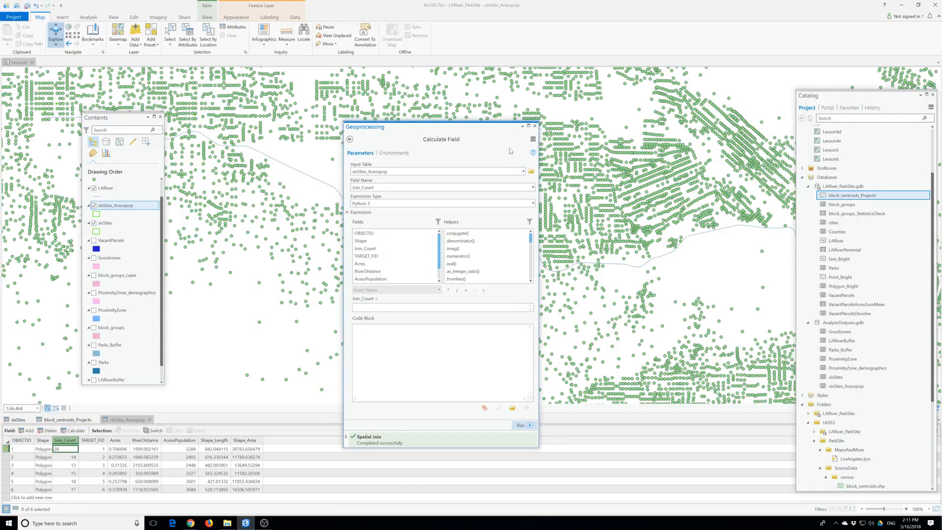
{"action": "left_click", "coordinate": [535, 126]}
{"action": "double_click", "coordinate": [74, 440]}
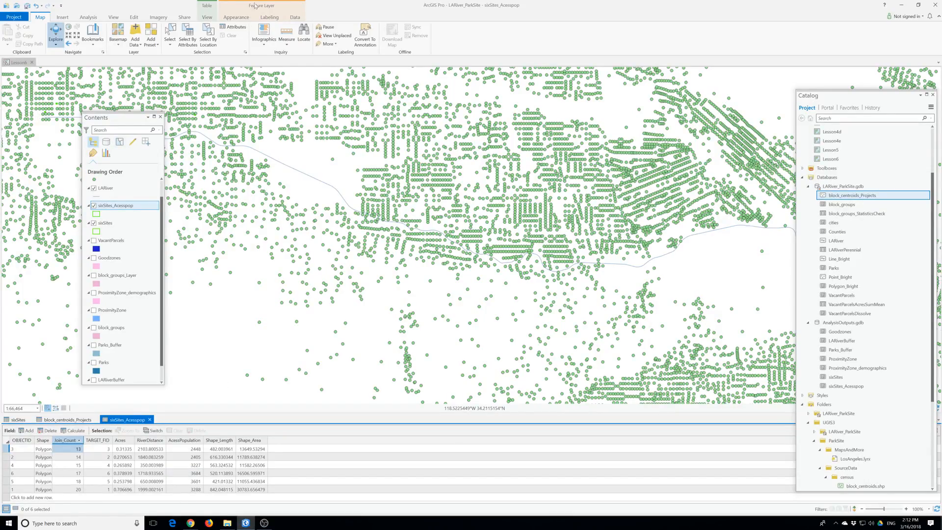
- Set up the Identity tool with sixSites_Acesspop as input features and block_groups as identity features
{"action": "double_click", "coordinate": [84, 17]}
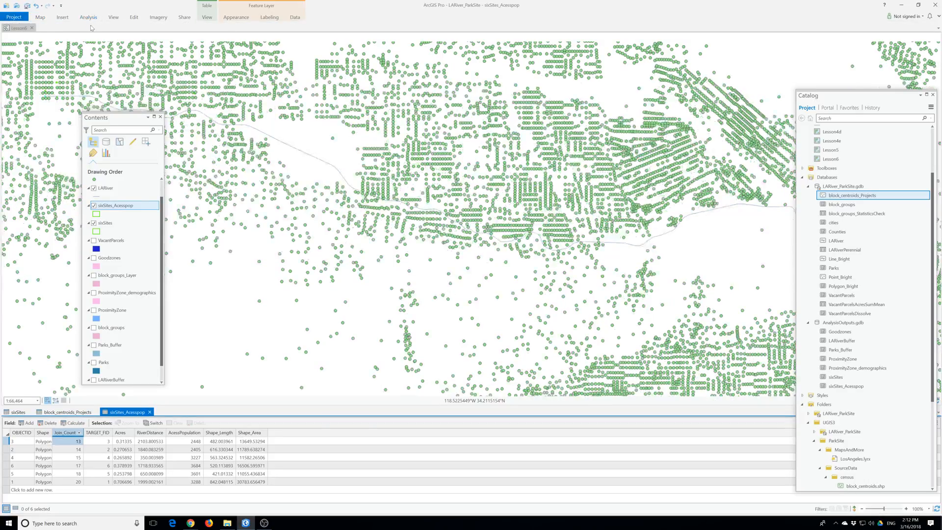
{"action": "double_click", "coordinate": [87, 19]}
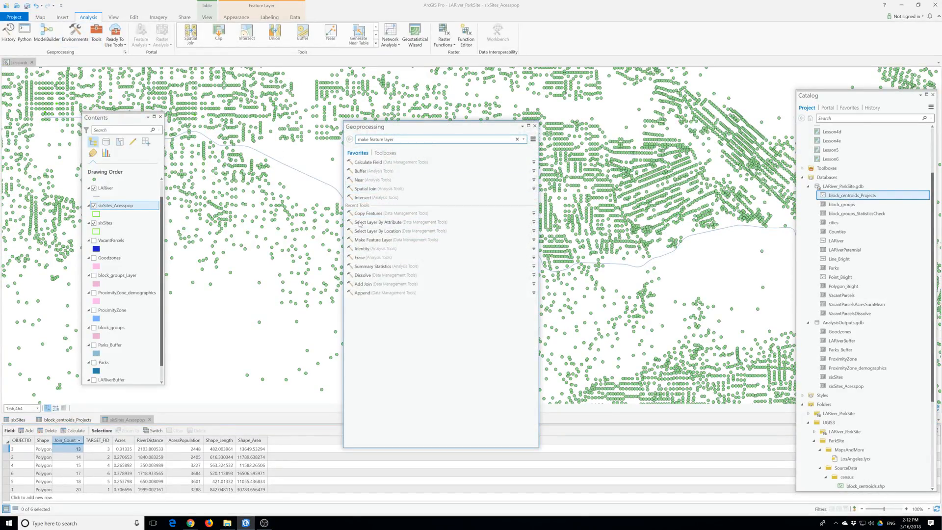
{"action": "left_click", "coordinate": [362, 248]}
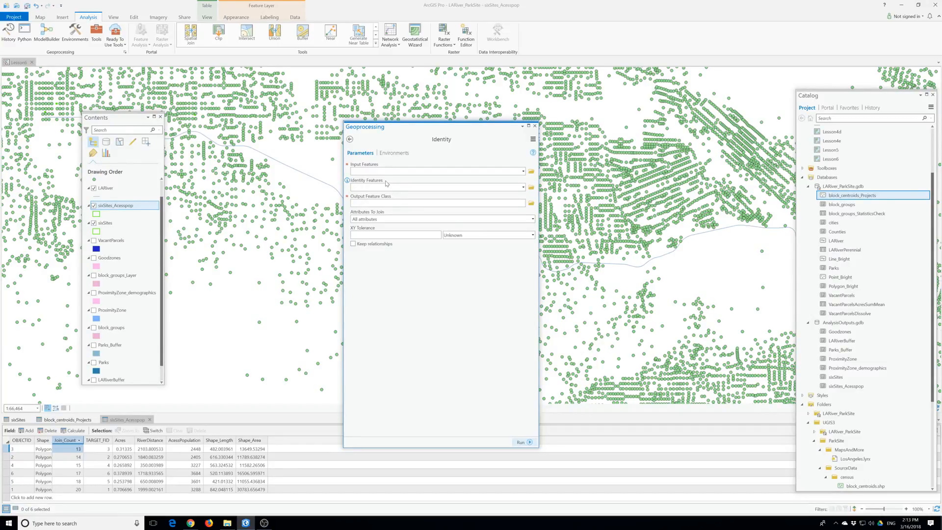
{"action": "left_click_drag", "start_coordinate": [125, 209], "coordinate": [379, 173]}
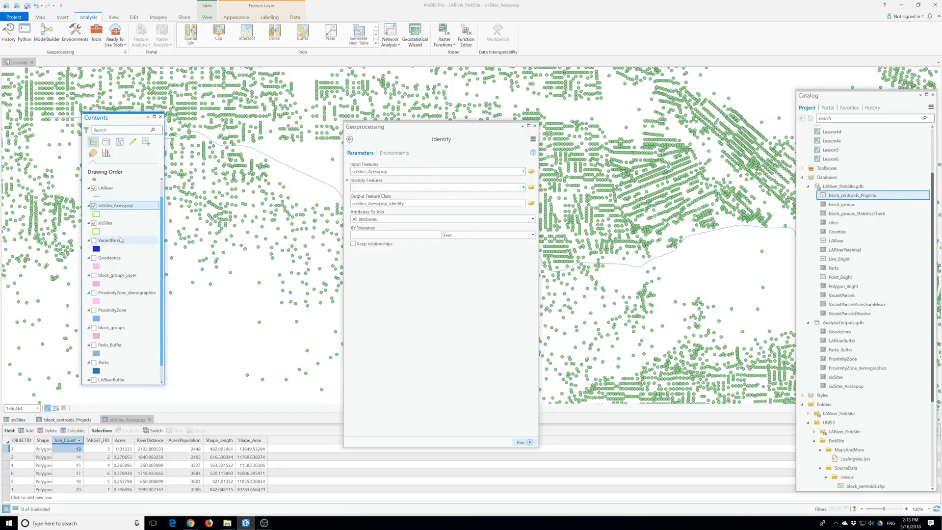
{"action": "left_click_drag", "start_coordinate": [115, 332], "coordinate": [369, 185]}
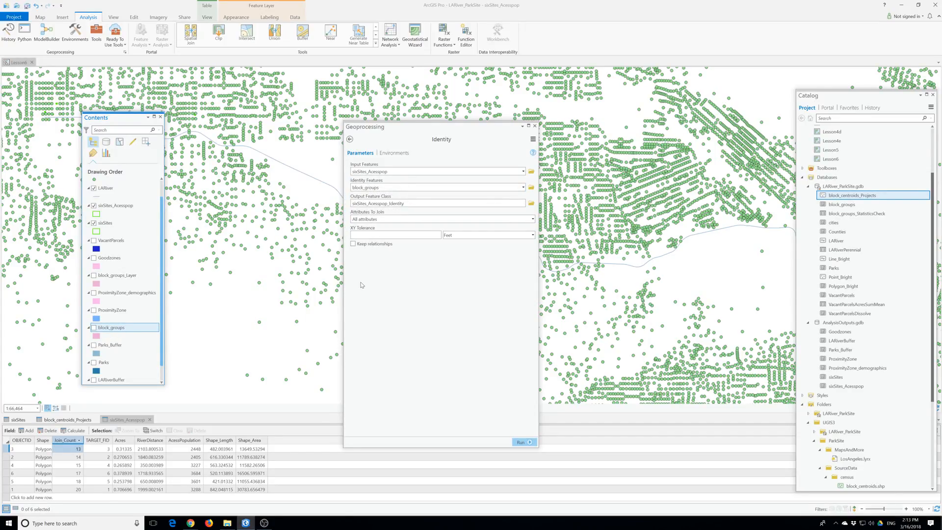
- Name the Identity output feature class RecommendedSites in AnalysisOutputs.gdb, run the tool and close it
{"action": "left_click", "coordinate": [515, 204]}
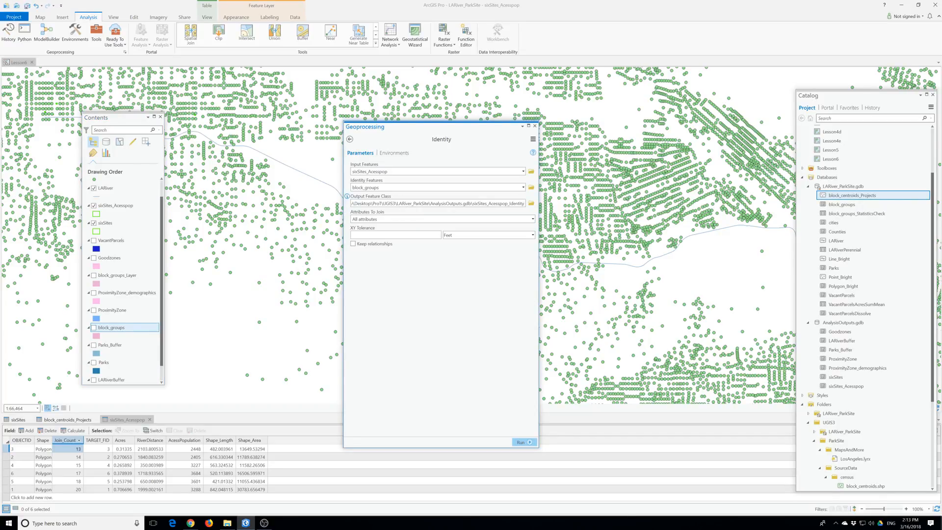
{"action": "key", "text": "BackSpace"}
{"action": "key", "text": "BackSpace"}
{"action": "key", "text": "BackSpace"}
{"action": "key", "text": "BackSpace"}
{"action": "key", "text": "BackSpace"}
{"action": "key", "text": "BackSpace"}
{"action": "key", "text": "BackSpace"}
{"action": "key", "text": "BackSpace"}
{"action": "key", "text": "BackSpace"}
{"action": "key", "text": "BackSpace"}
{"action": "key", "text": "BackSpace"}
{"action": "key", "text": "BackSpace"}
{"action": "key", "text": "BackSpace"}
{"action": "key", "text": "BackSpace"}
{"action": "key", "text": "BackSpace"}
{"action": "key", "text": "BackSpace"}
{"action": "key", "text": "BackSpace"}
{"action": "key", "text": "BackSpace"}
{"action": "key", "text": "BackSpace"}
{"action": "key", "text": "BackSpace"}
{"action": "key", "text": "BackSpace"}
{"action": "key", "text": "BackSpace"}
{"action": "key", "text": "BackSpace"}
{"action": "key", "text": "BackSpace"}
{"action": "key", "text": "BackSpace"}
{"action": "type", "text": "ommendedSites"}
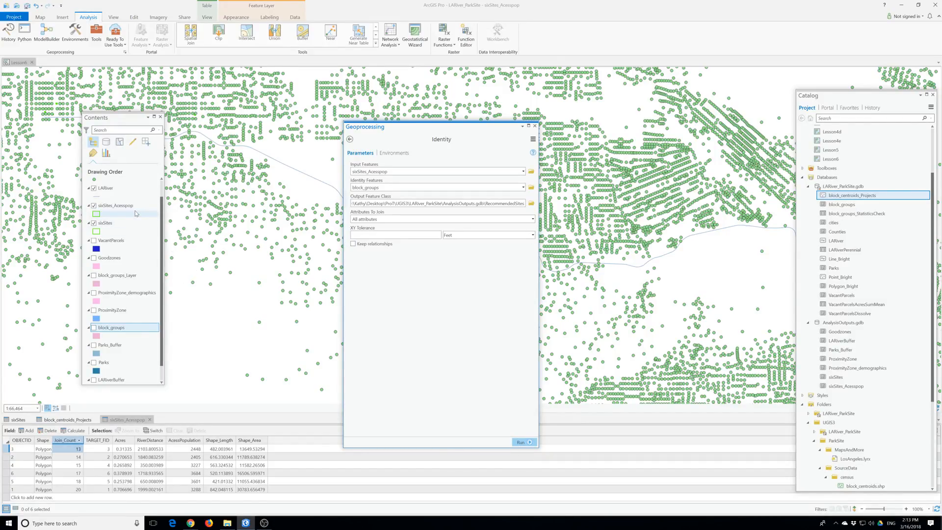
{"action": "left_click", "coordinate": [523, 443]}
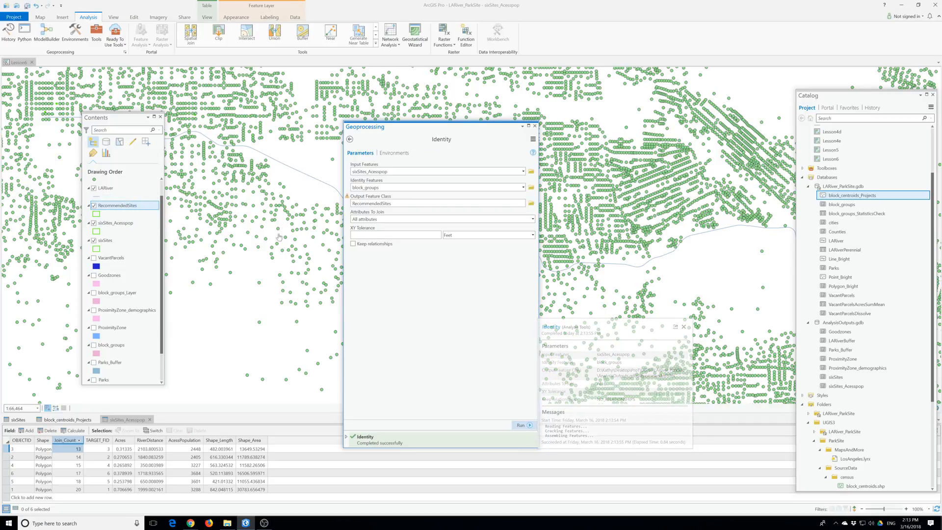
{"action": "left_click", "coordinate": [535, 126]}
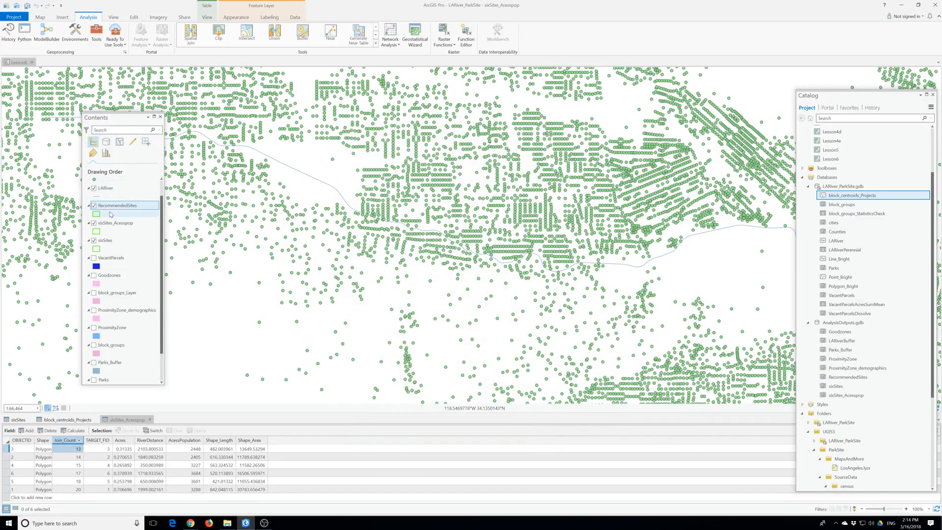
- Change the outline color of the RecommendedSites layer symbol to magenta
{"action": "left_click", "coordinate": [97, 214]}
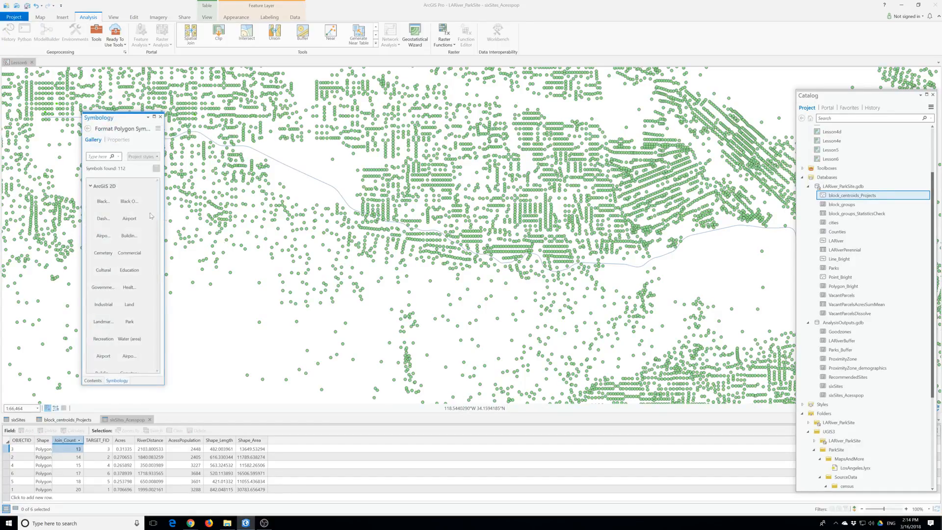
{"action": "left_click", "coordinate": [116, 141]}
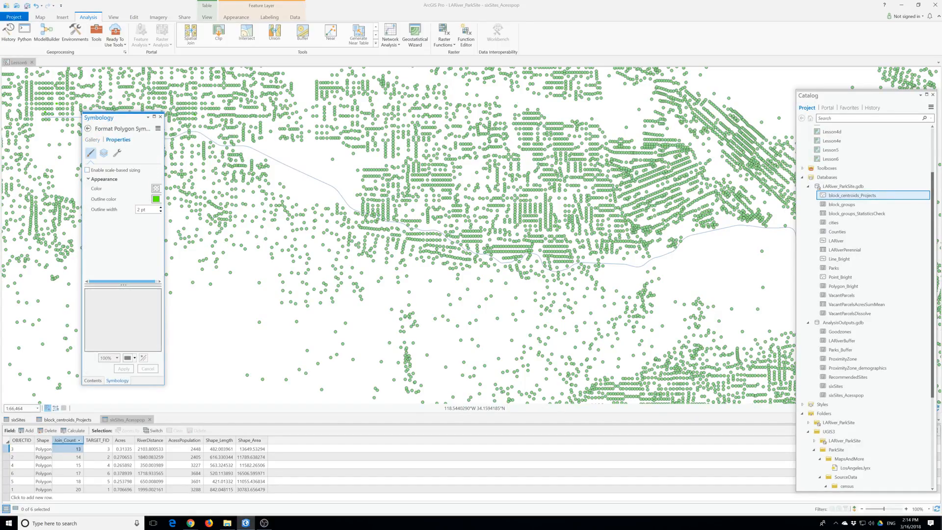
{"action": "left_click", "coordinate": [160, 199]}
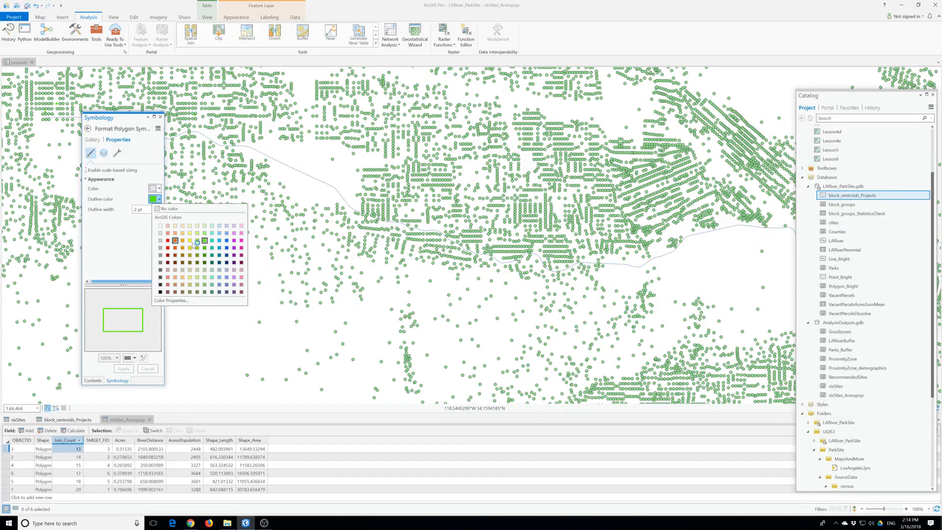
{"action": "left_click", "coordinate": [241, 241]}
{"action": "left_click", "coordinate": [123, 369]}
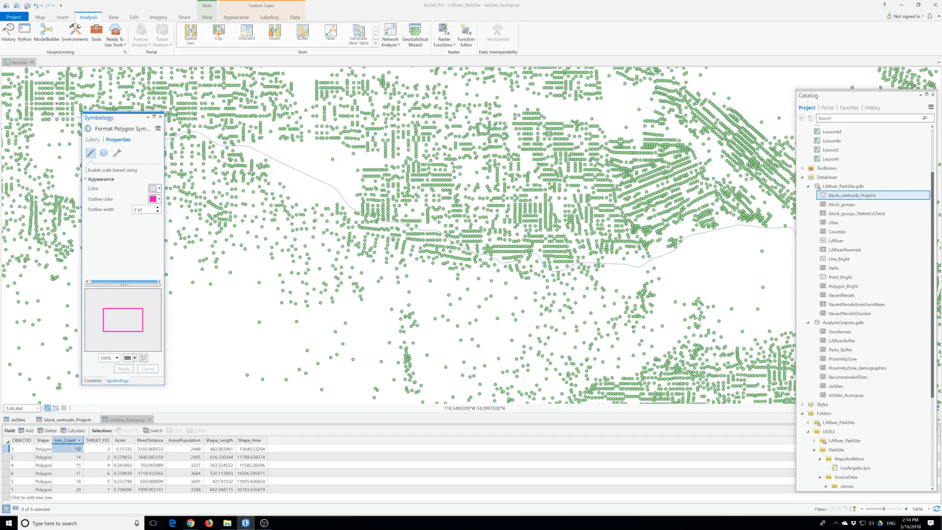
{"action": "left_click", "coordinate": [88, 129]}
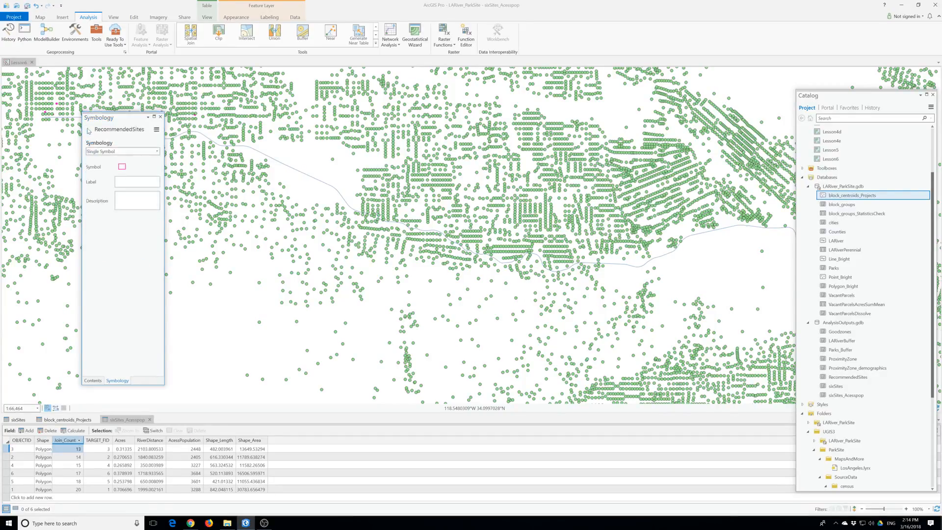
{"action": "left_click", "coordinate": [160, 117]}
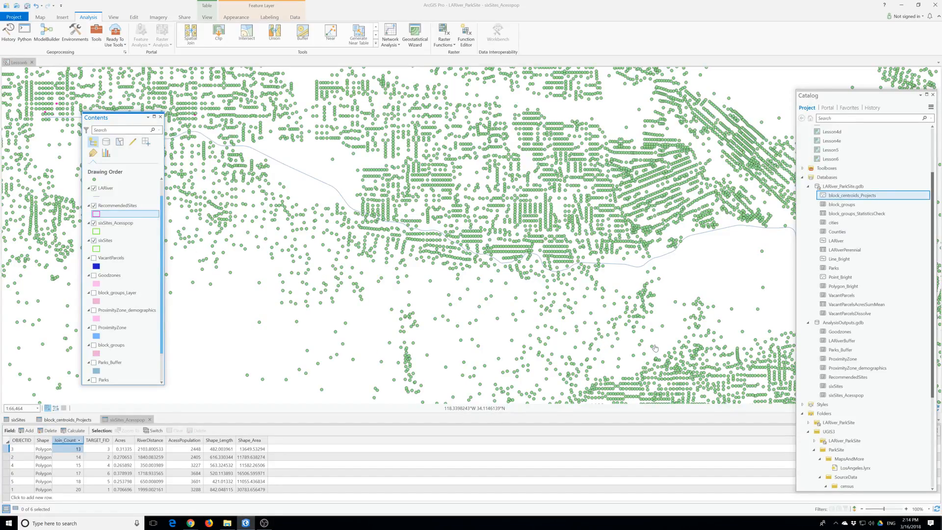
{"action": "left_click", "coordinate": [826, 332]}
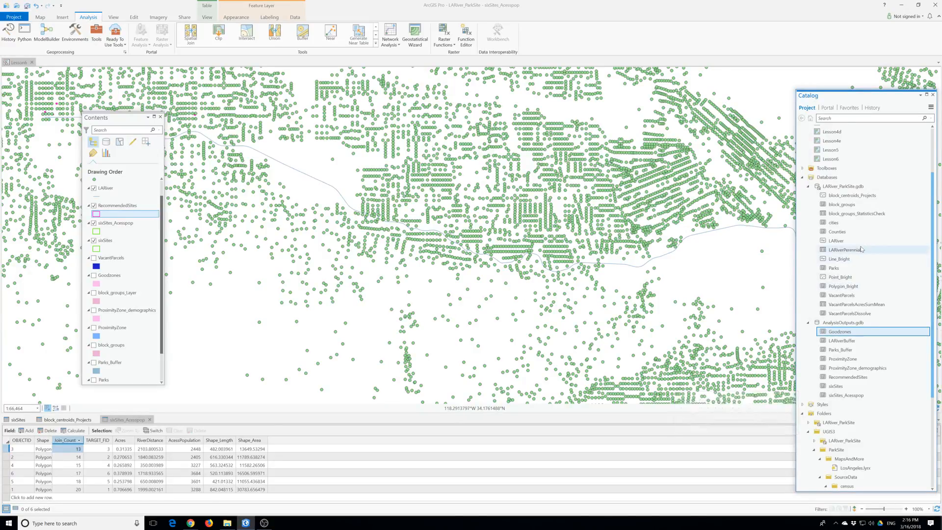
{"action": "scroll", "coordinate": [858, 247], "scroll_direction": "up", "scroll_amount": 3}
{"action": "left_click", "coordinate": [820, 232]}
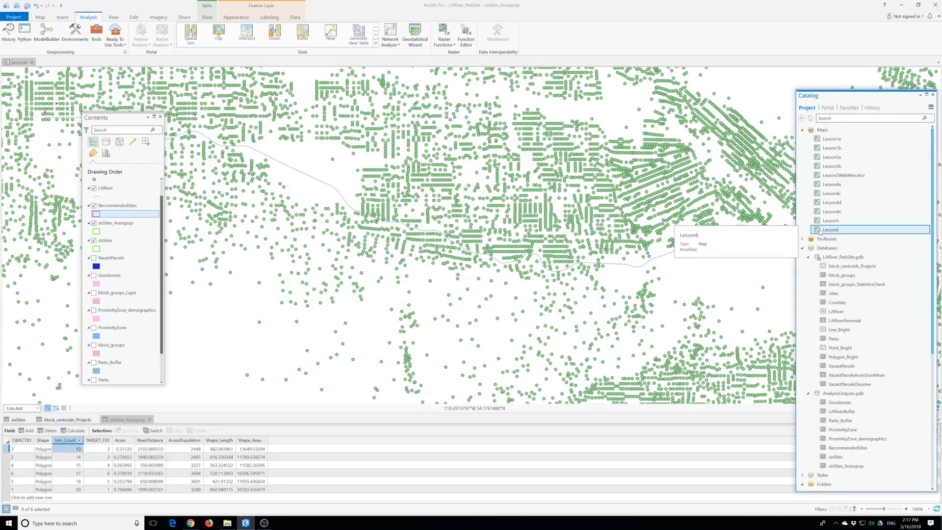
{"action": "left_click_drag", "start_coordinate": [820, 231], "coordinate": [140, 235]}
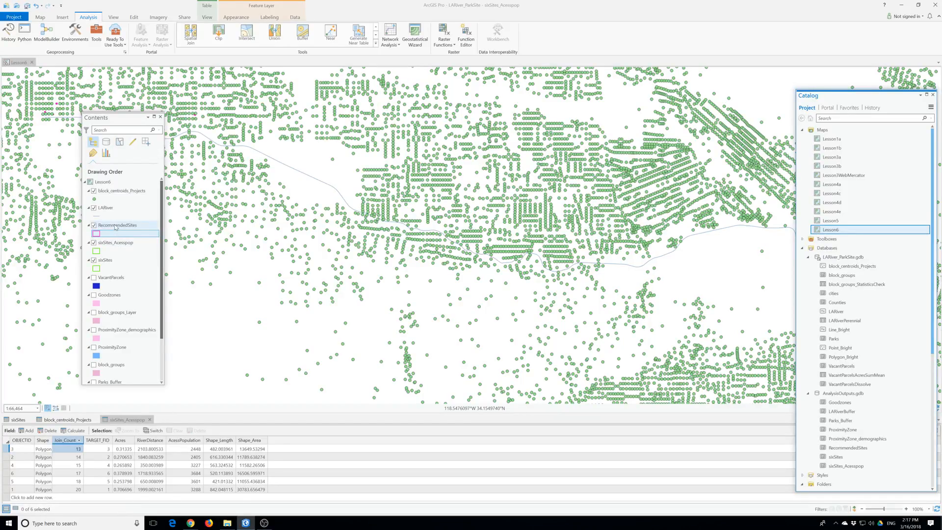
- Turn on the LARiverBuffer layer and remove the Parks layer from the Lesson6 map
{"action": "scroll", "coordinate": [114, 240], "scroll_direction": "down", "scroll_amount": 2}
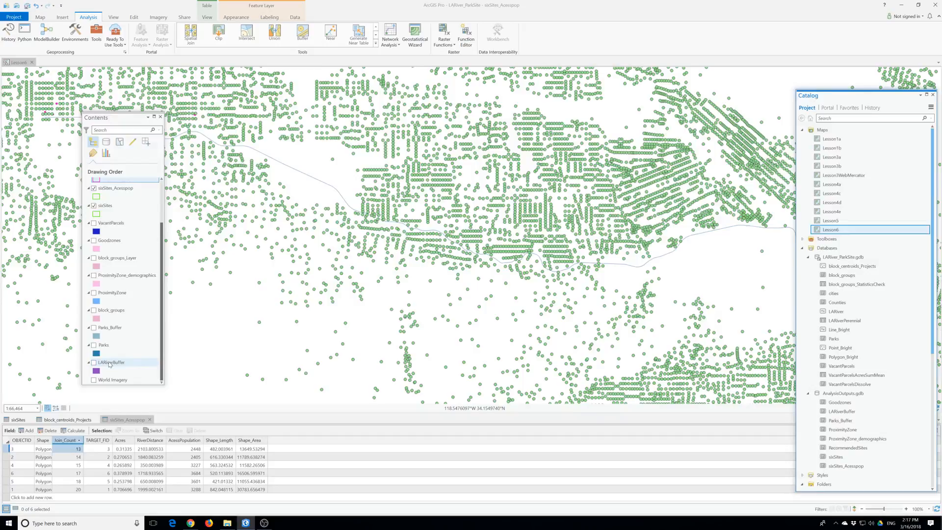
{"action": "left_click", "coordinate": [94, 363]}
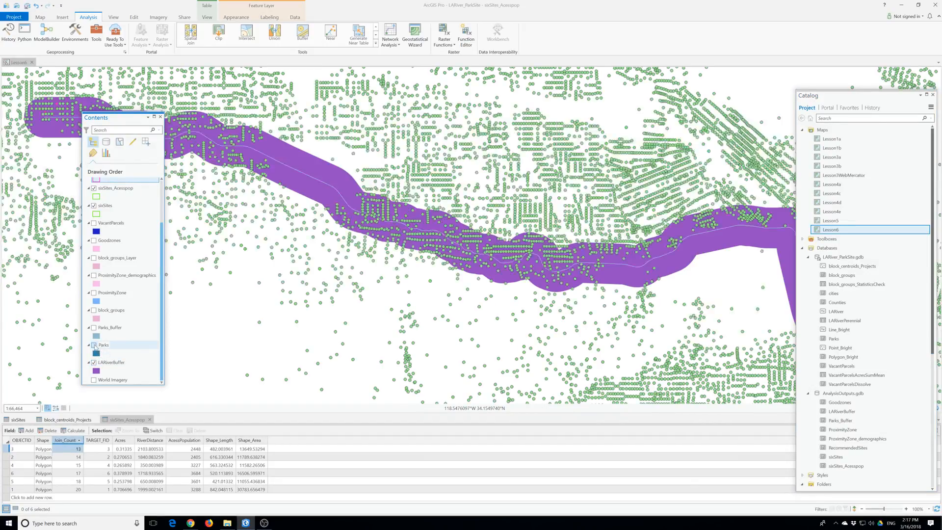
{"action": "right_click", "coordinate": [100, 345]}
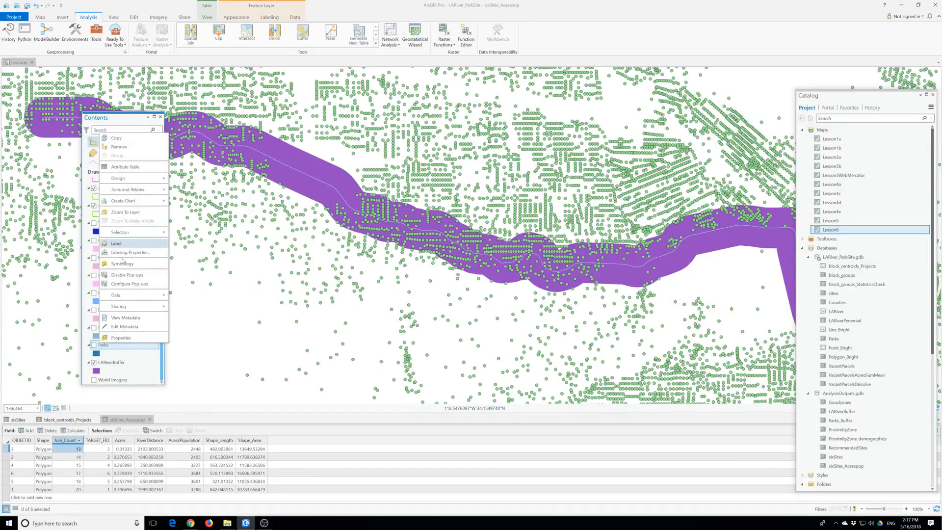
{"action": "left_click", "coordinate": [119, 147]}
- Remove the block_groups, Parks_Buffer and ProximityZone layers from the Lesson6 map
{"action": "left_click", "coordinate": [112, 328]}
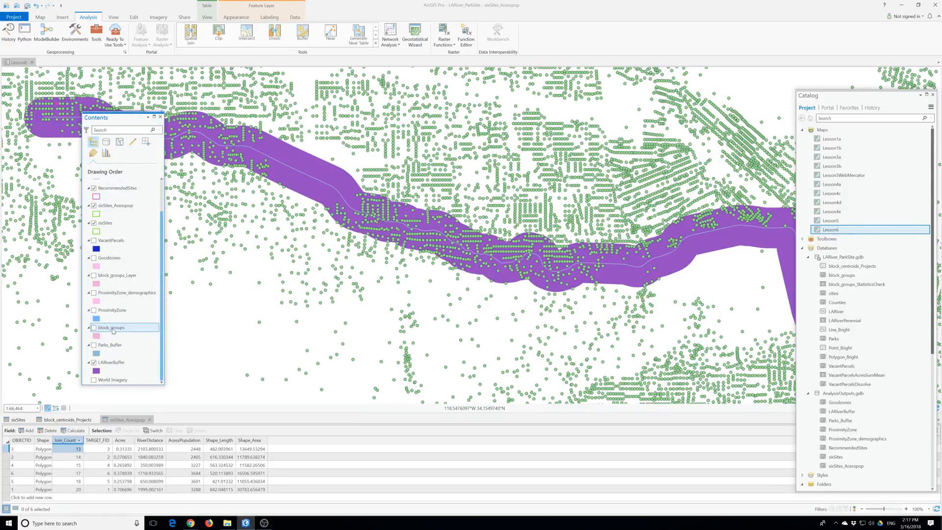
{"action": "right_click", "coordinate": [113, 332]}
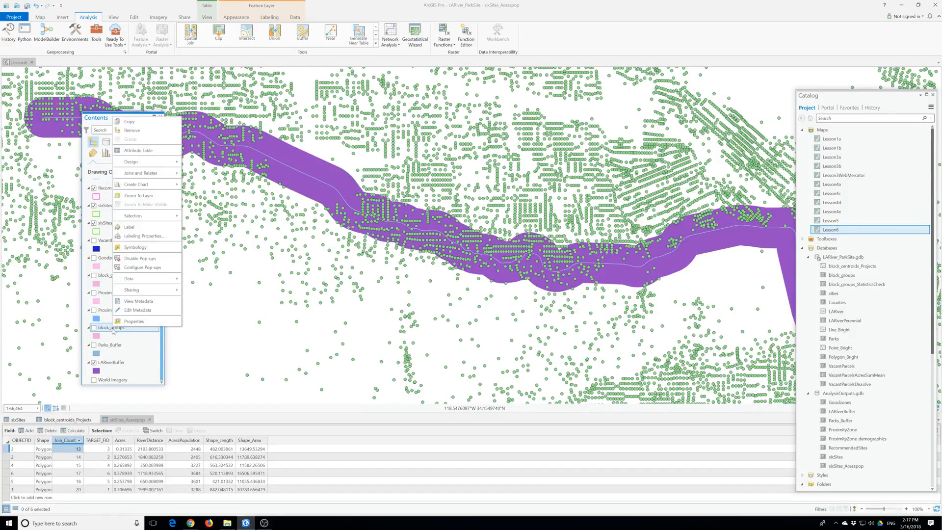
{"action": "left_click", "coordinate": [138, 131]}
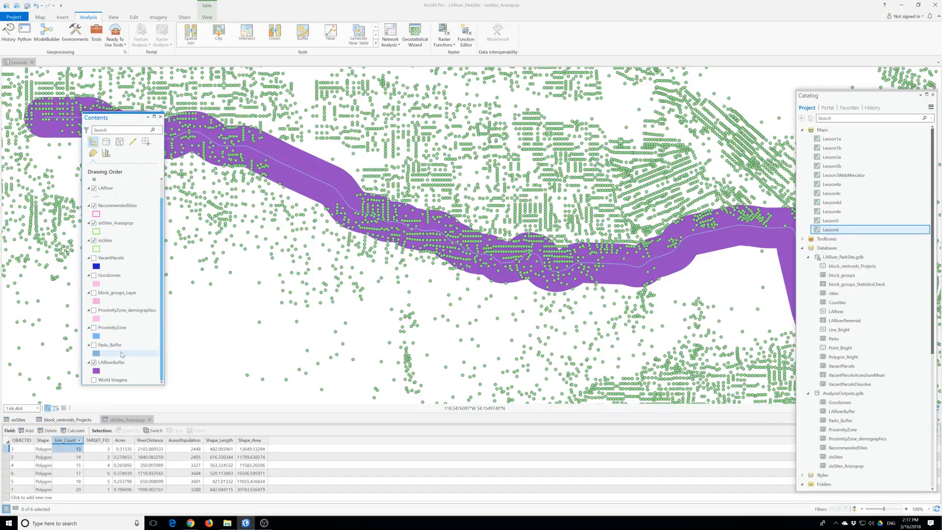
{"action": "left_click", "coordinate": [117, 346]}
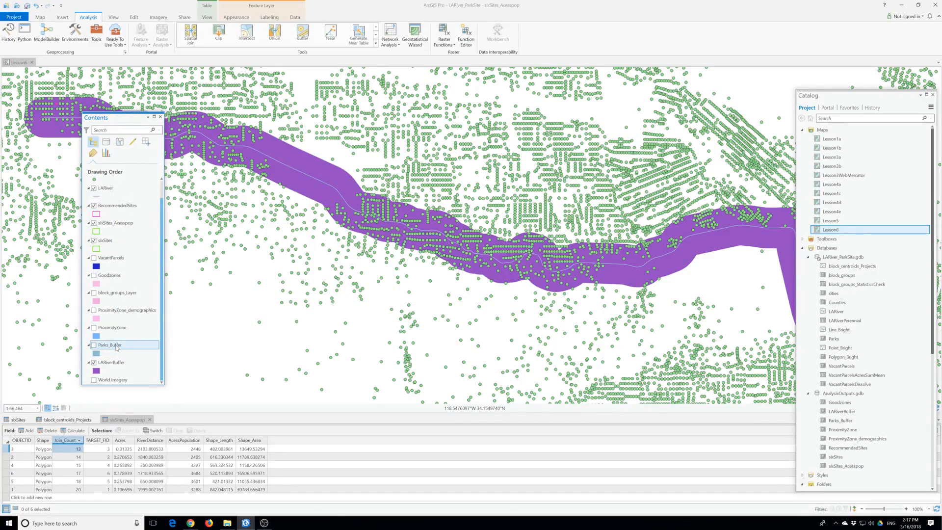
{"action": "right_click", "coordinate": [117, 346]}
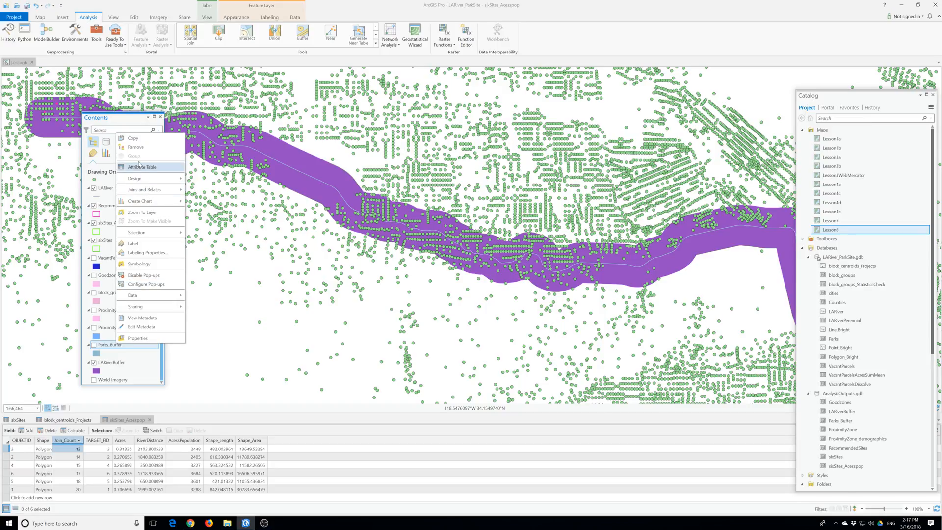
{"action": "left_click", "coordinate": [140, 148]}
{"action": "left_click", "coordinate": [114, 345]}
{"action": "right_click", "coordinate": [114, 345]}
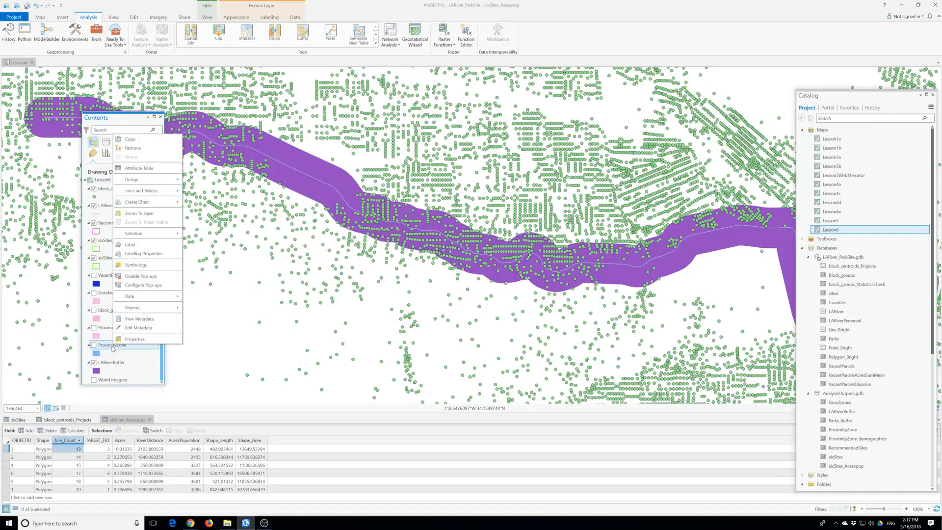
{"action": "left_click", "coordinate": [138, 148]}
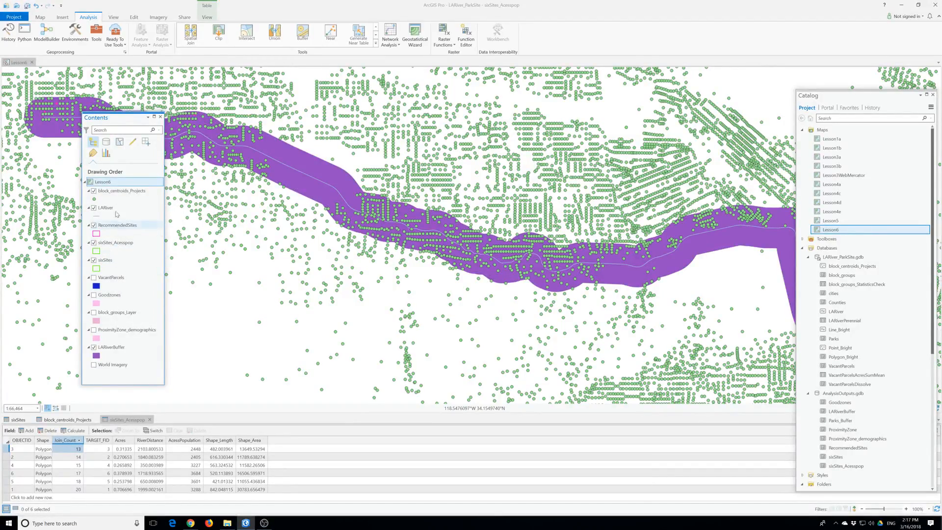
- Remove the block_centroids_Projects, sixSites_Acrespop and sixSites layers from the Lesson6 map
{"action": "right_click", "coordinate": [117, 195]}
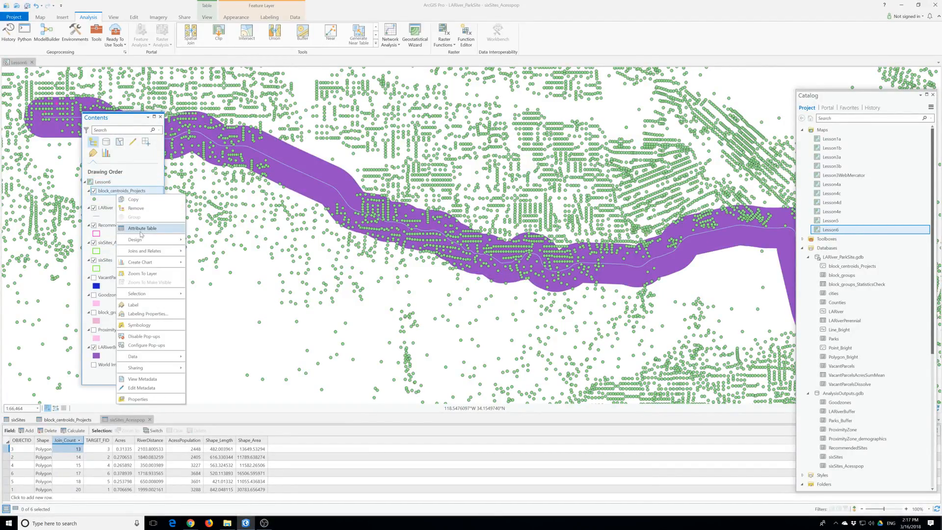
{"action": "left_click", "coordinate": [133, 210]}
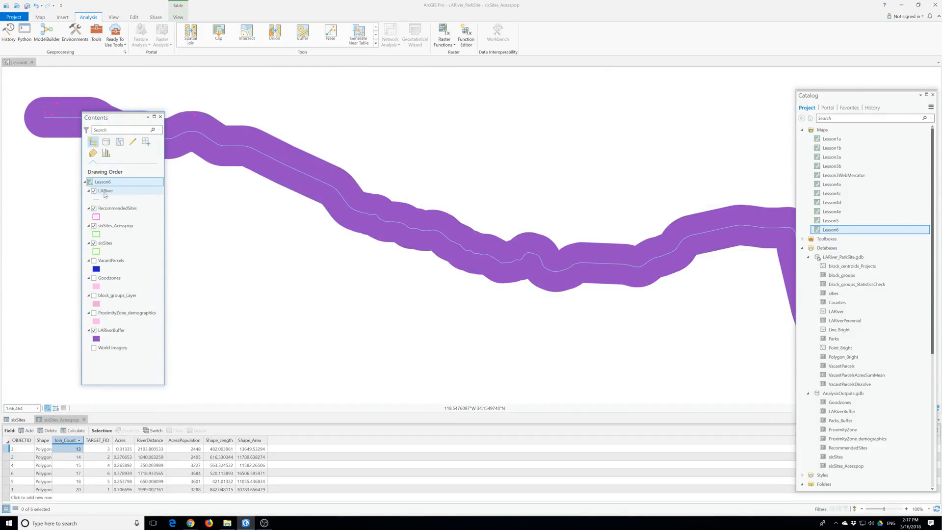
{"action": "right_click", "coordinate": [104, 226]}
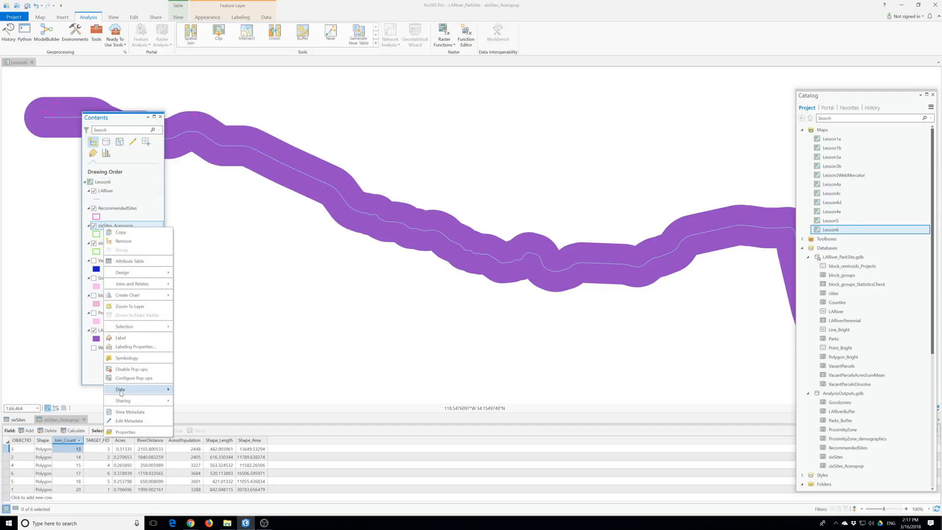
{"action": "left_click", "coordinate": [124, 241]}
{"action": "right_click", "coordinate": [105, 226]}
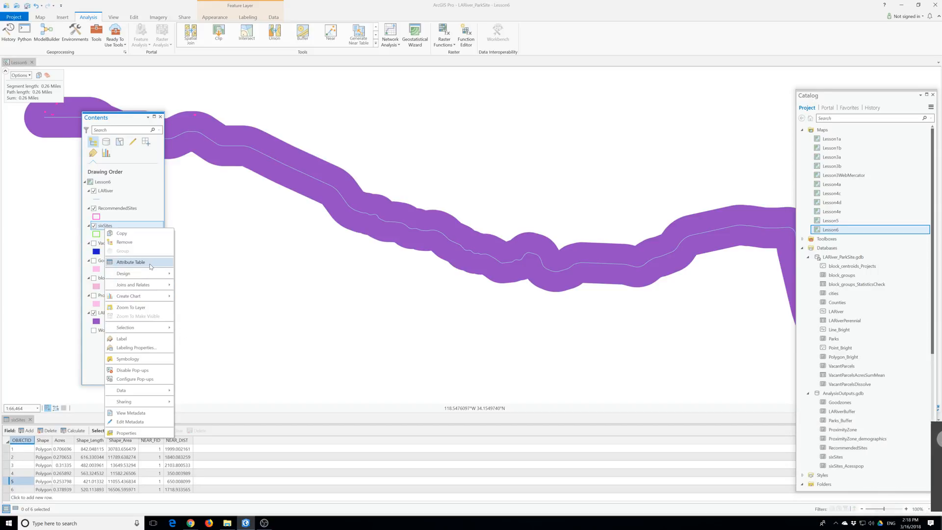
{"action": "left_click", "coordinate": [125, 242]}
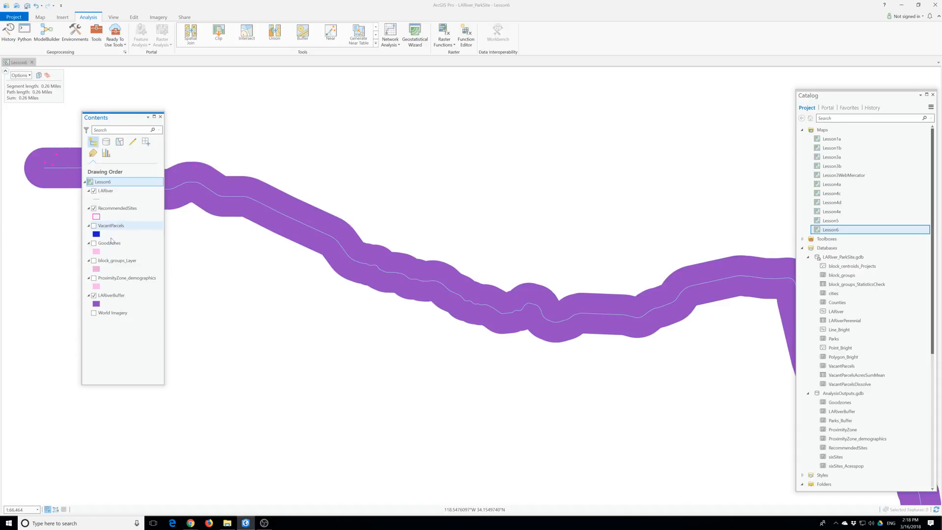
- Remove the block_groups_Layer and Goodzones layers from the Lesson6 map
{"action": "left_click", "coordinate": [103, 263]}
{"action": "right_click", "coordinate": [104, 264]}
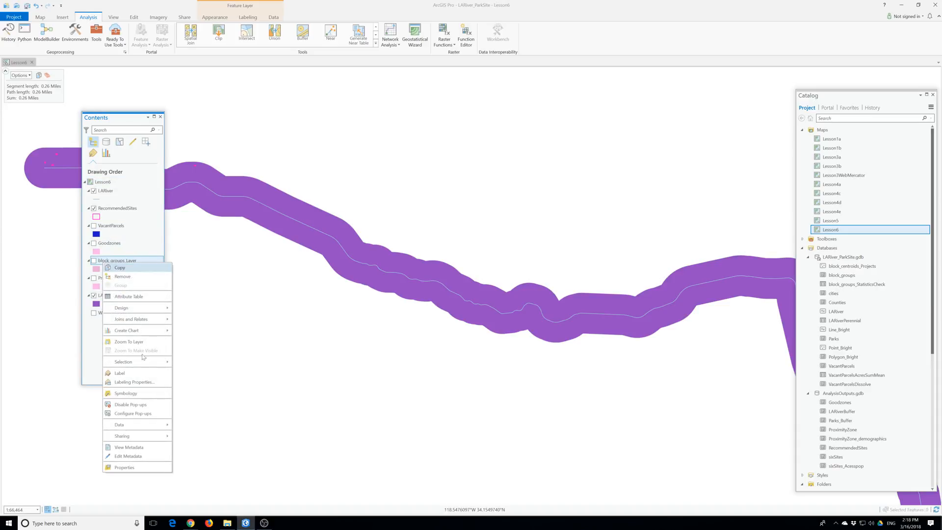
{"action": "left_click", "coordinate": [122, 277]}
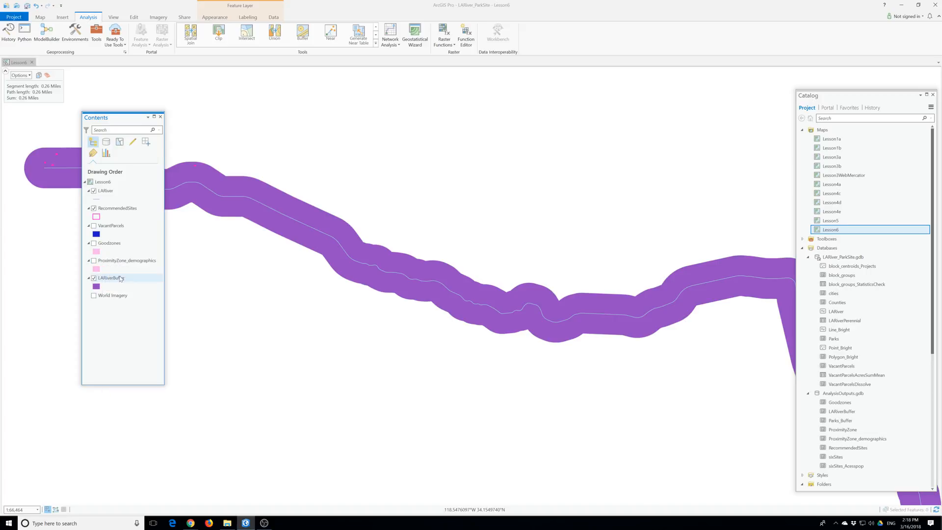
{"action": "right_click", "coordinate": [108, 244]}
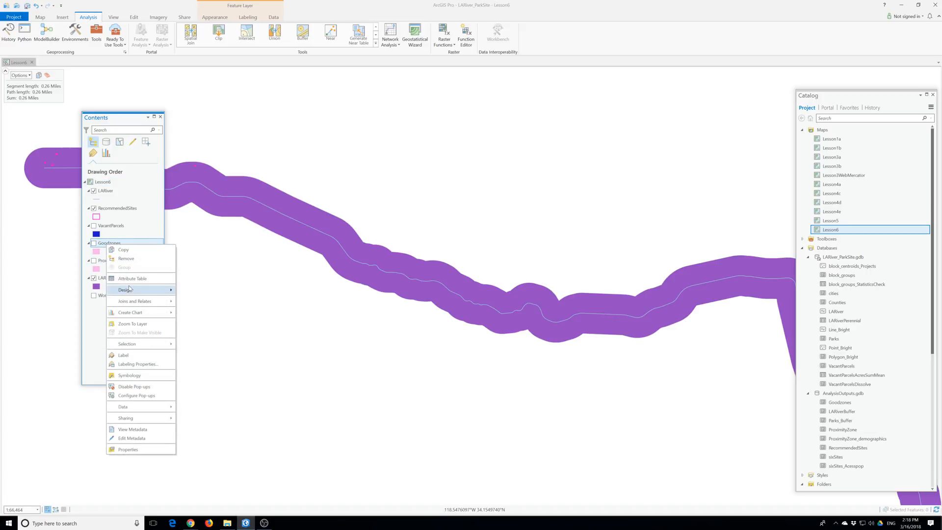
{"action": "left_click", "coordinate": [126, 259]}
- Remove the VacantParcels and ProximityZone_demographics layers and turn on the World Imagery basemap
{"action": "right_click", "coordinate": [109, 230]}
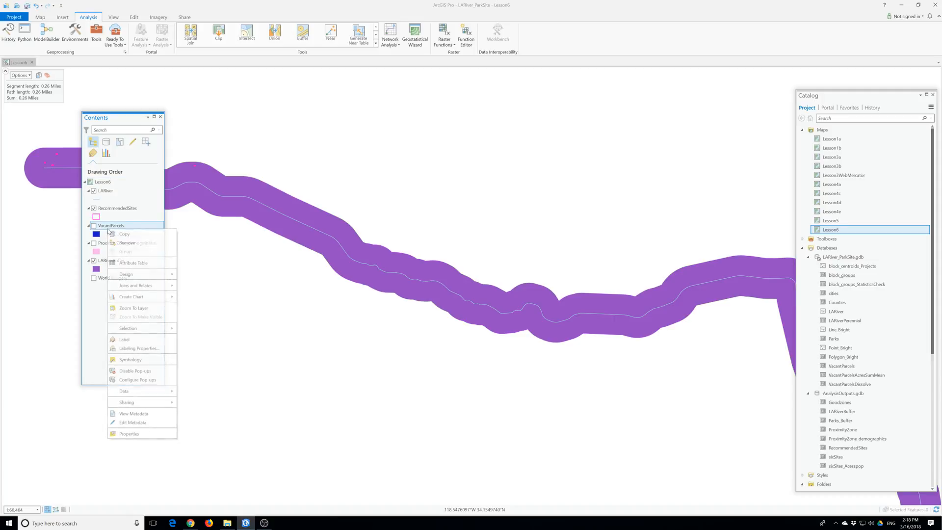
{"action": "left_click", "coordinate": [127, 243]}
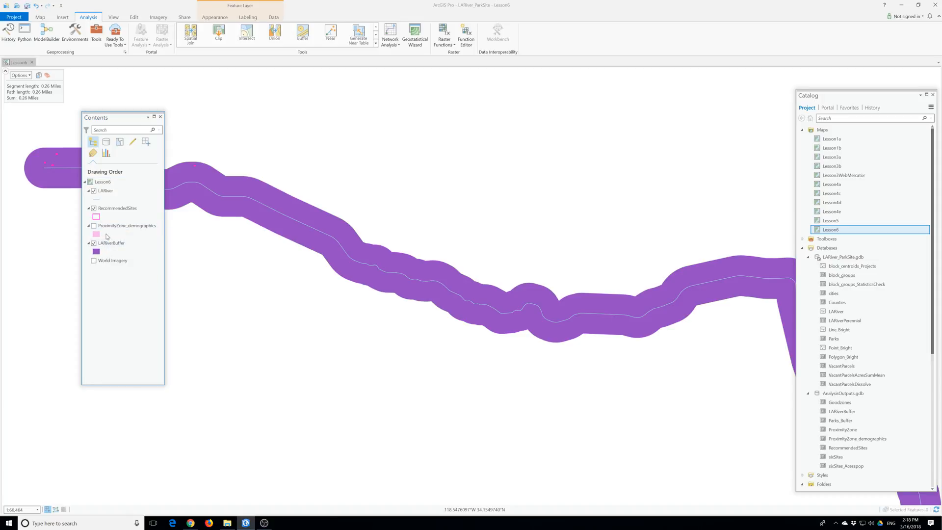
{"action": "right_click", "coordinate": [106, 228]}
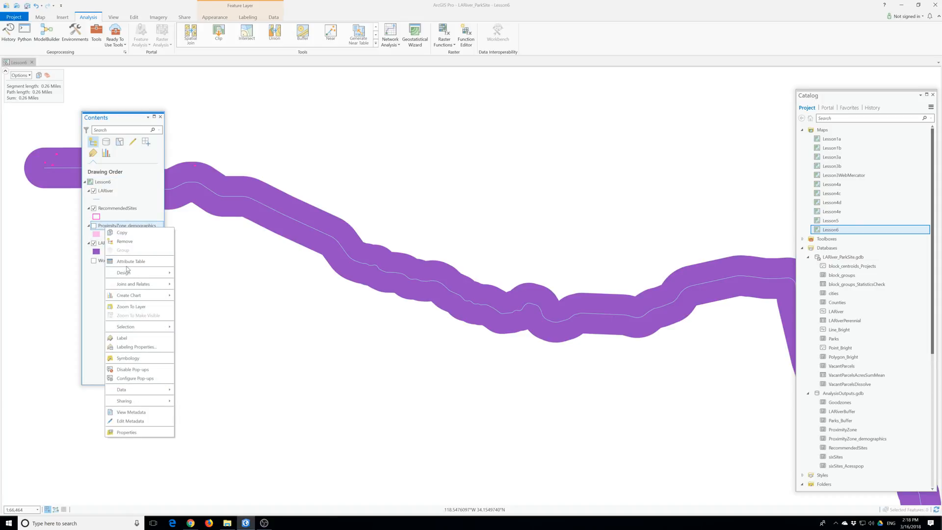
{"action": "left_click", "coordinate": [124, 242]}
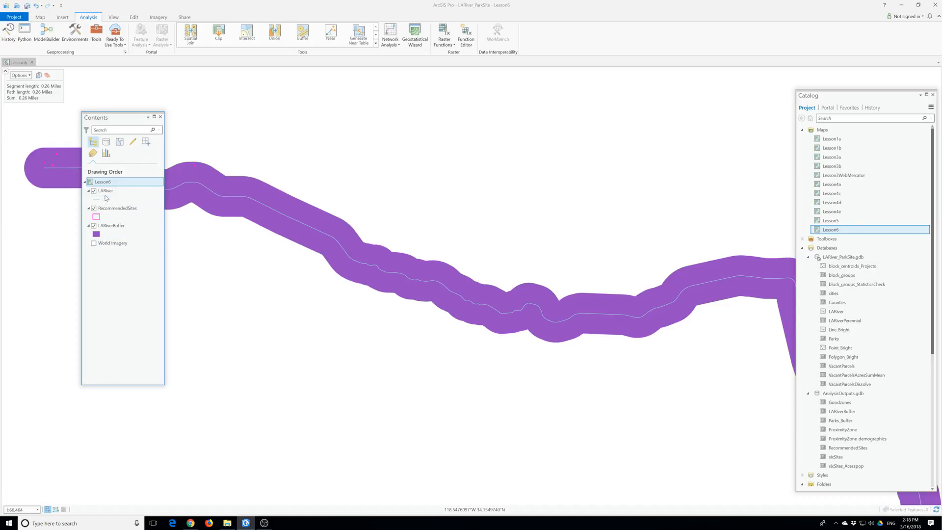
{"action": "left_click", "coordinate": [103, 245]}
{"action": "left_click", "coordinate": [94, 243]}
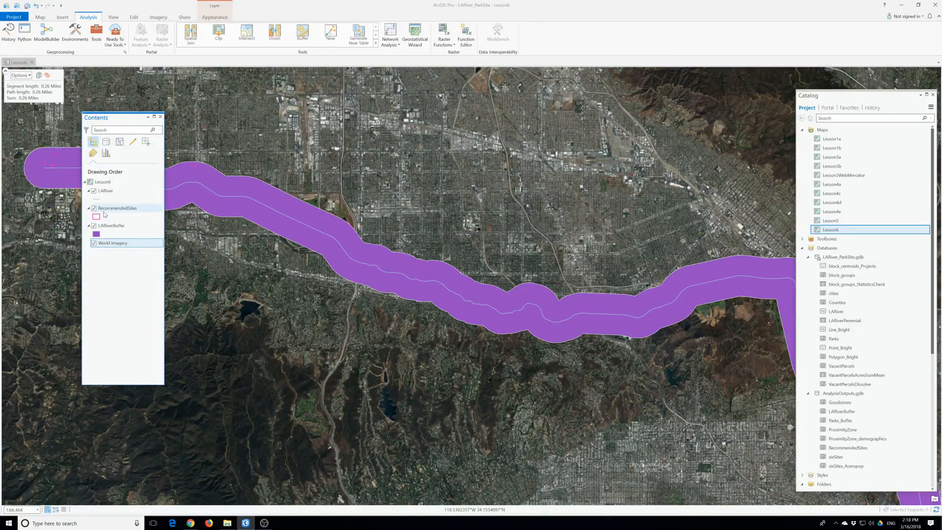
- Try a Medium Apple fill on the RecommendedSites symbol and set the fill back to no color
{"action": "right_click", "coordinate": [97, 217]}
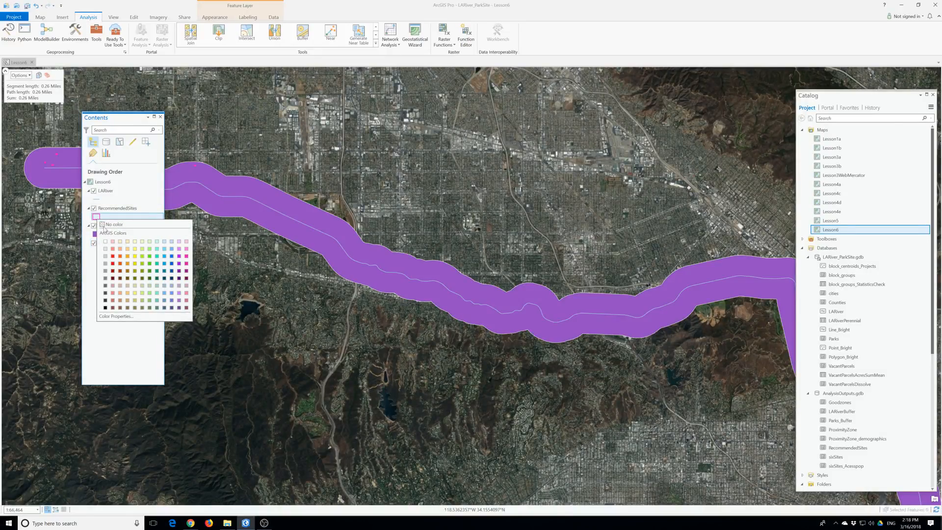
{"action": "left_click", "coordinate": [150, 257]}
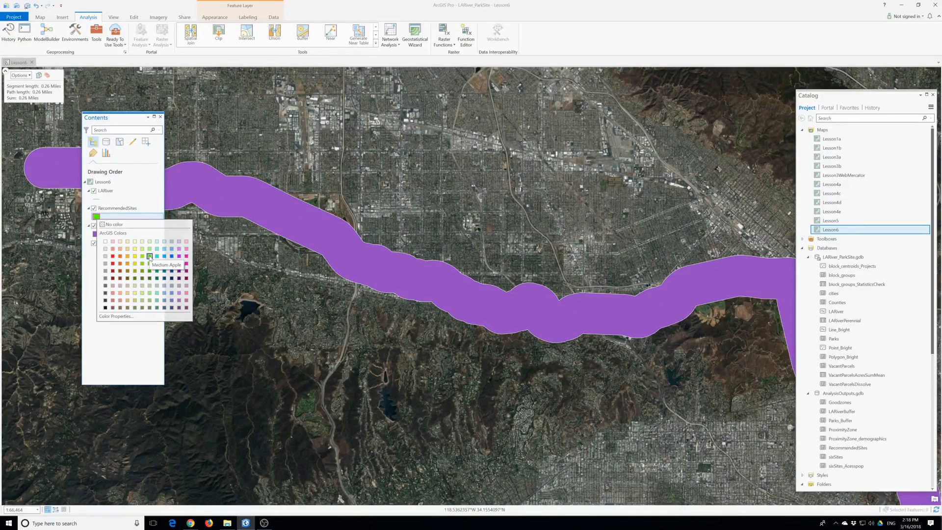
{"action": "left_click", "coordinate": [97, 217]}
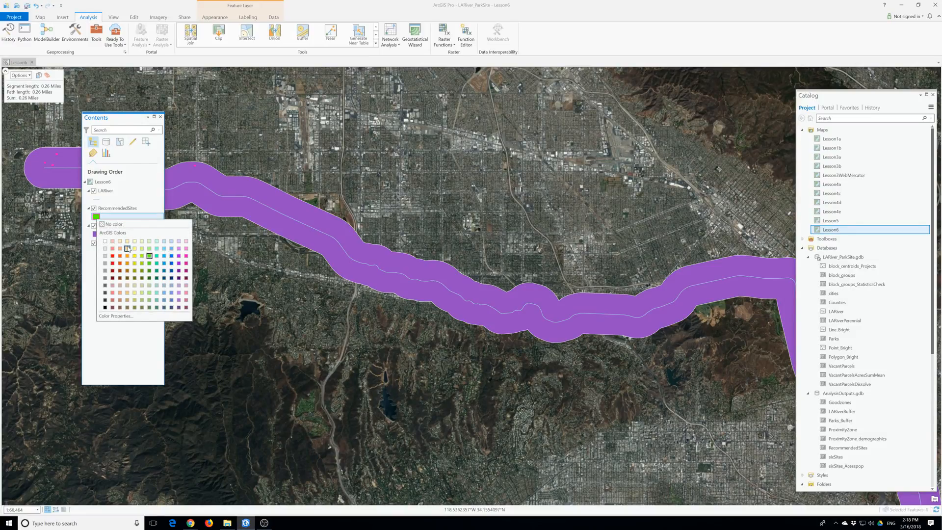
{"action": "left_click", "coordinate": [110, 226]}
{"action": "left_click", "coordinate": [96, 216]}
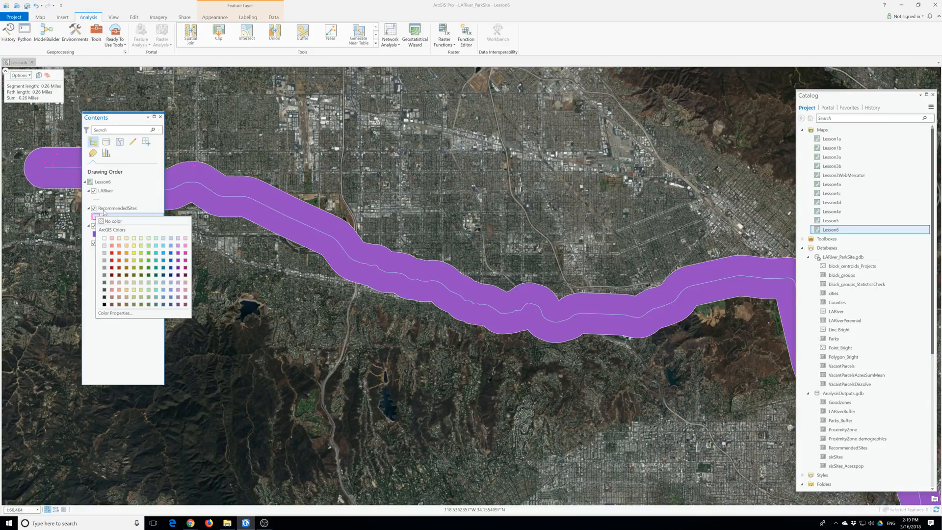
{"action": "left_click", "coordinate": [104, 210]}
- Change the outline color of the RecommendedSites polygon symbol to bright green, apply it and close the symbology settings
{"action": "right_click", "coordinate": [103, 209]}
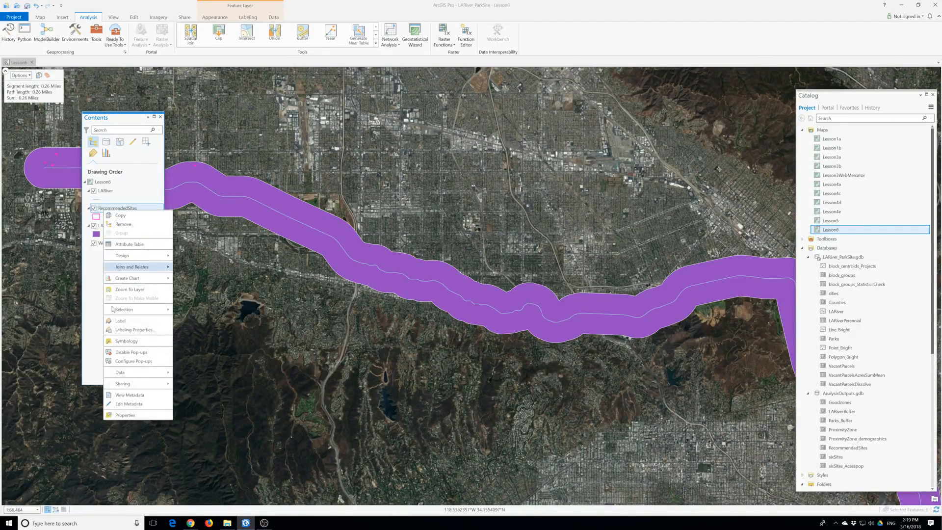
{"action": "left_click", "coordinate": [126, 341]}
{"action": "left_click", "coordinate": [123, 167]}
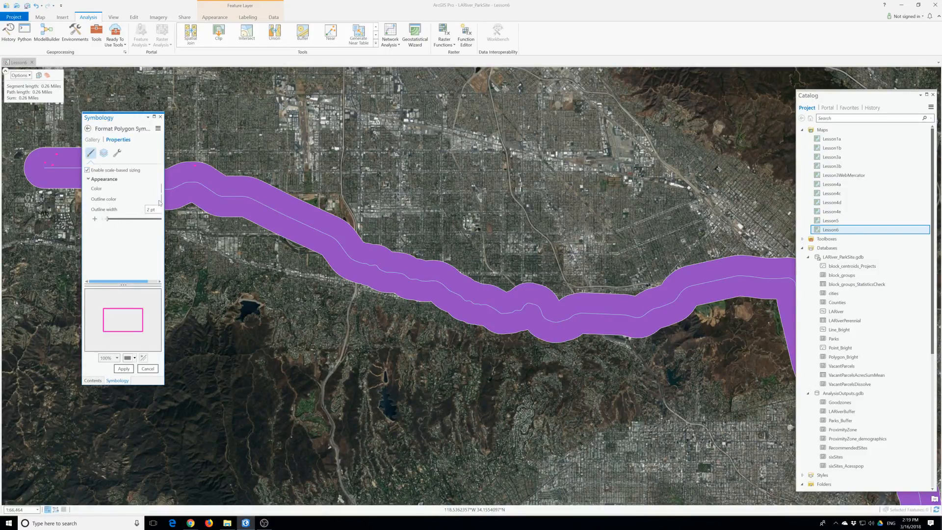
{"action": "left_click_drag", "start_coordinate": [165, 203], "coordinate": [229, 202]}
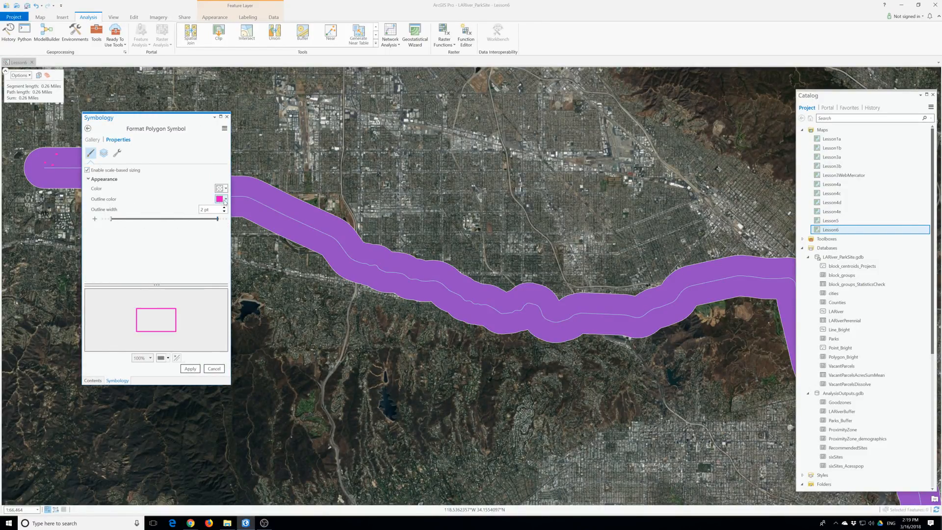
{"action": "left_click", "coordinate": [226, 199]}
{"action": "left_click", "coordinate": [269, 236]}
{"action": "left_click", "coordinate": [192, 371]}
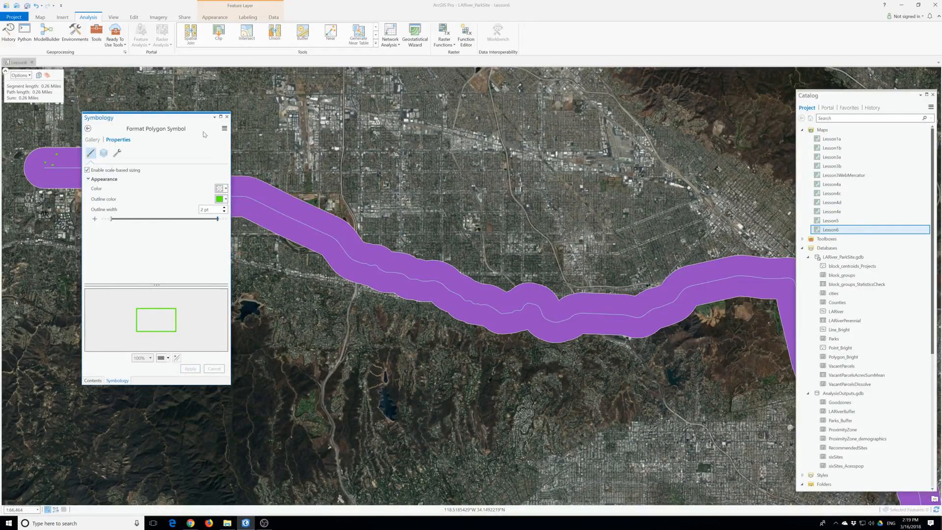
{"action": "left_click", "coordinate": [226, 117]}
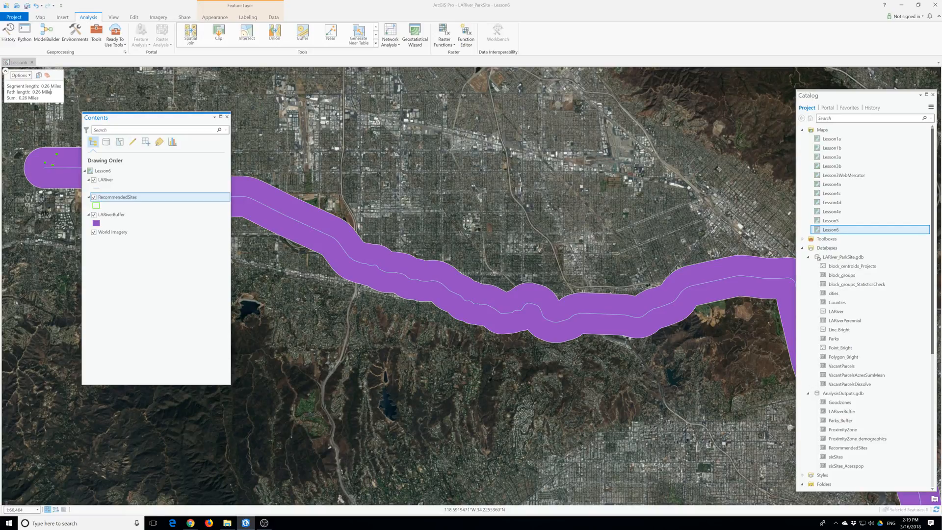
- Leave the Measure tool and activate the Explore tool for navigating the map
{"action": "left_click", "coordinate": [39, 18]}
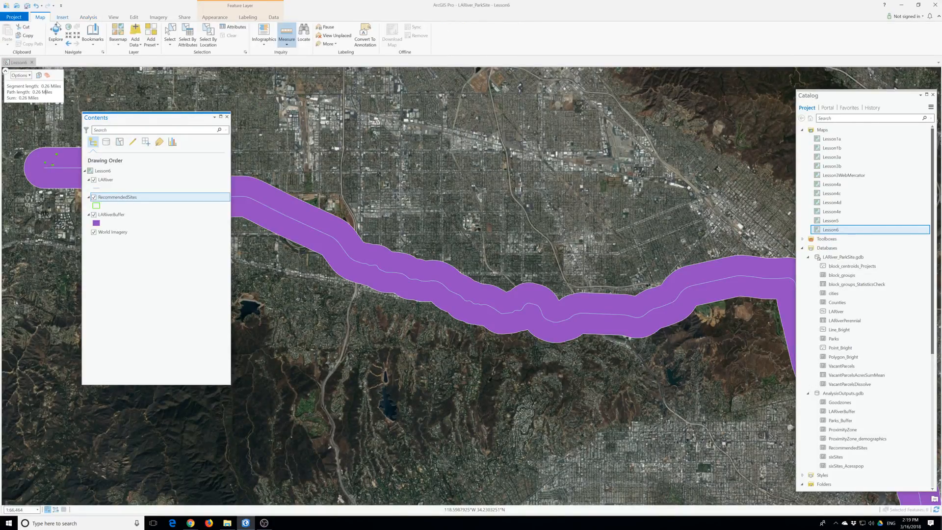
{"action": "left_click", "coordinate": [57, 28]}
{"action": "left_click", "coordinate": [286, 33]}
{"action": "left_click", "coordinate": [287, 44]}
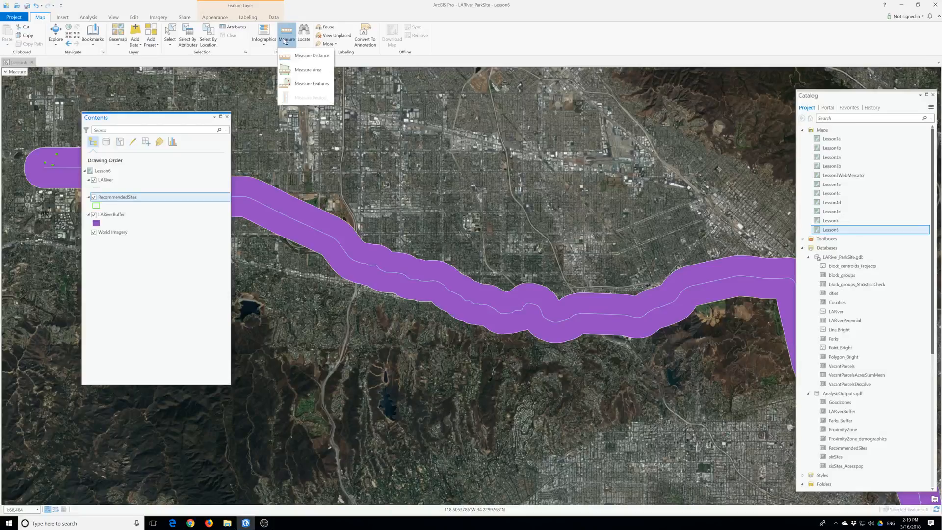
{"action": "left_click", "coordinate": [288, 43]}
{"action": "left_click", "coordinate": [287, 44]}
{"action": "left_click", "coordinate": [286, 33]}
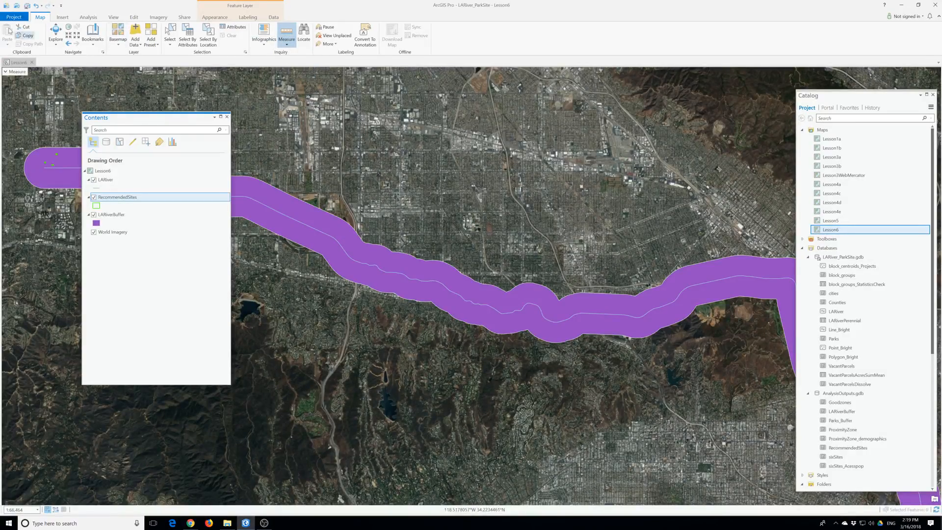
{"action": "left_click", "coordinate": [69, 36]}
{"action": "left_click", "coordinate": [57, 33]}
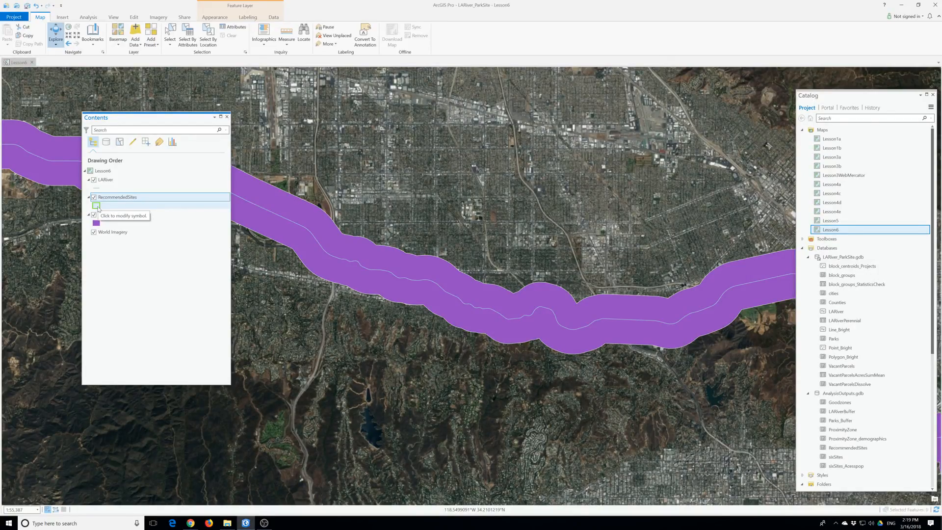
- Change the line color of the LARiver layer symbol to bright blue, apply it and close the symbology settings
{"action": "right_click", "coordinate": [105, 181]}
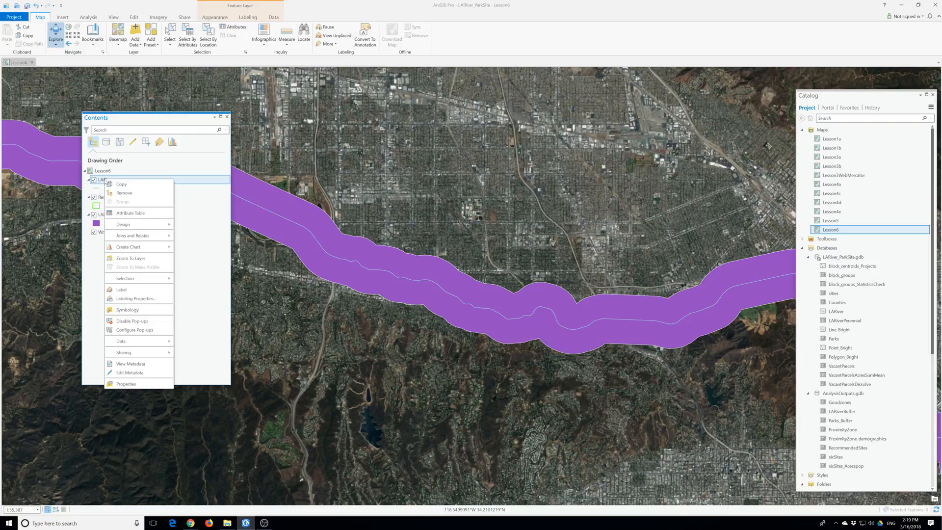
{"action": "right_click", "coordinate": [96, 192]}
{"action": "left_click", "coordinate": [96, 190]}
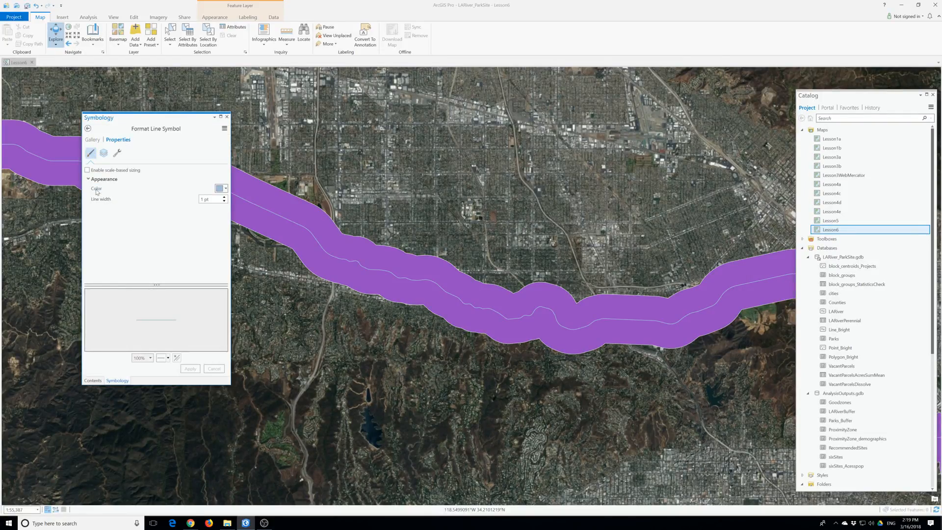
{"action": "left_click_drag", "start_coordinate": [204, 200], "coordinate": [195, 199]}
{"action": "type", "text": "5"}
{"action": "left_click", "coordinate": [196, 181]}
{"action": "left_click", "coordinate": [108, 180]}
{"action": "left_click", "coordinate": [226, 189]}
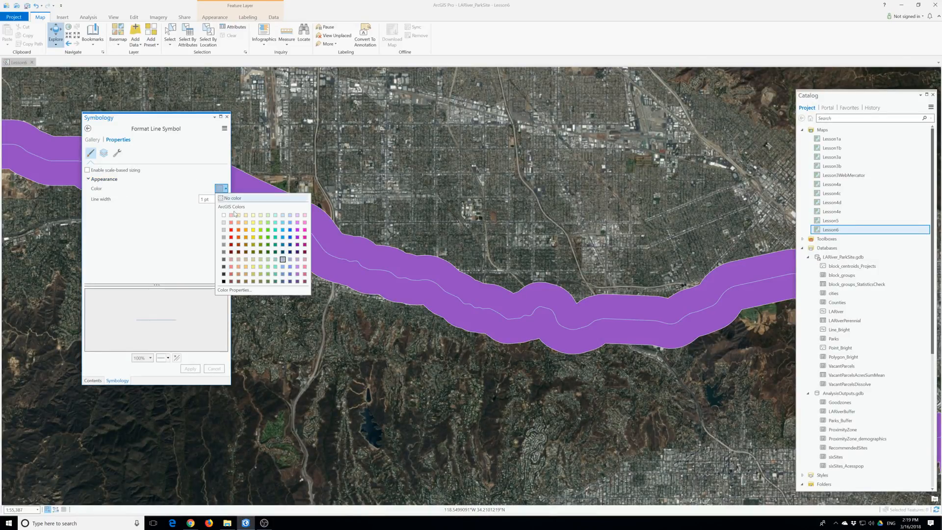
{"action": "left_click", "coordinate": [283, 230]}
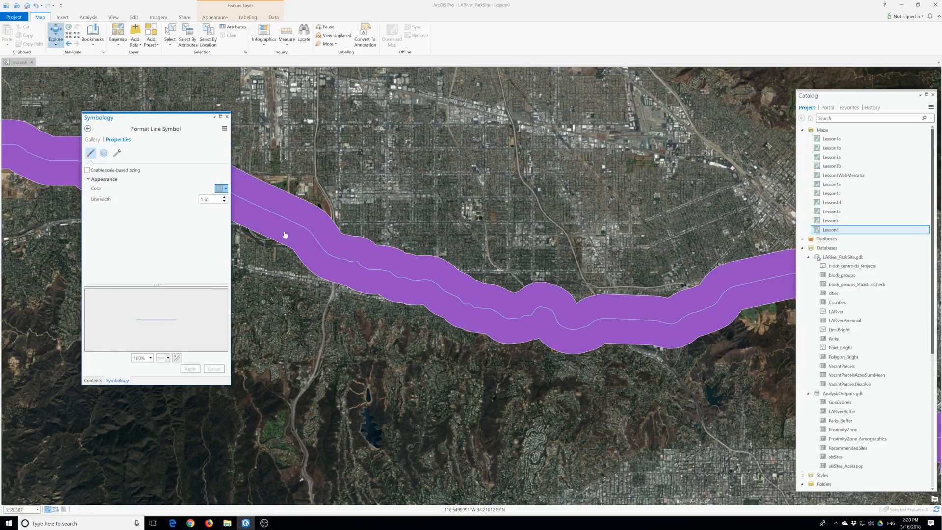
{"action": "left_click", "coordinate": [198, 371]}
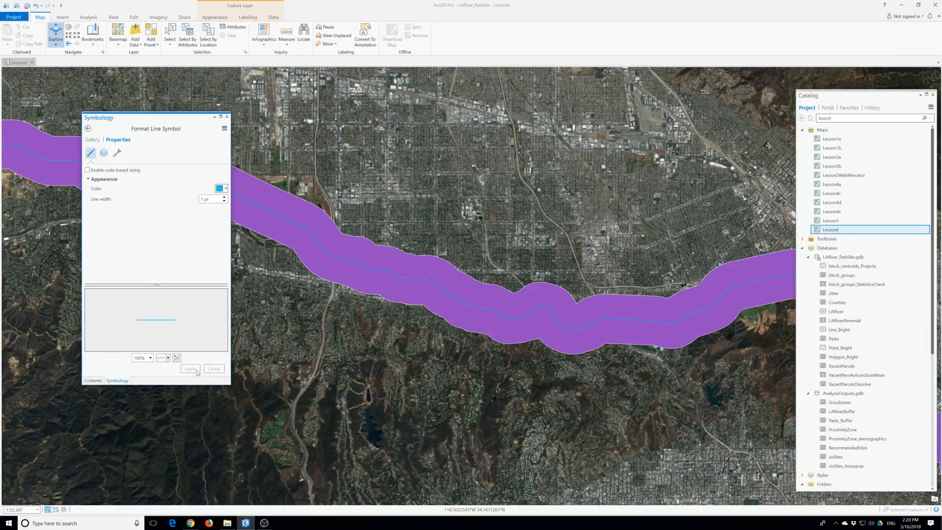
{"action": "left_click", "coordinate": [227, 117]}
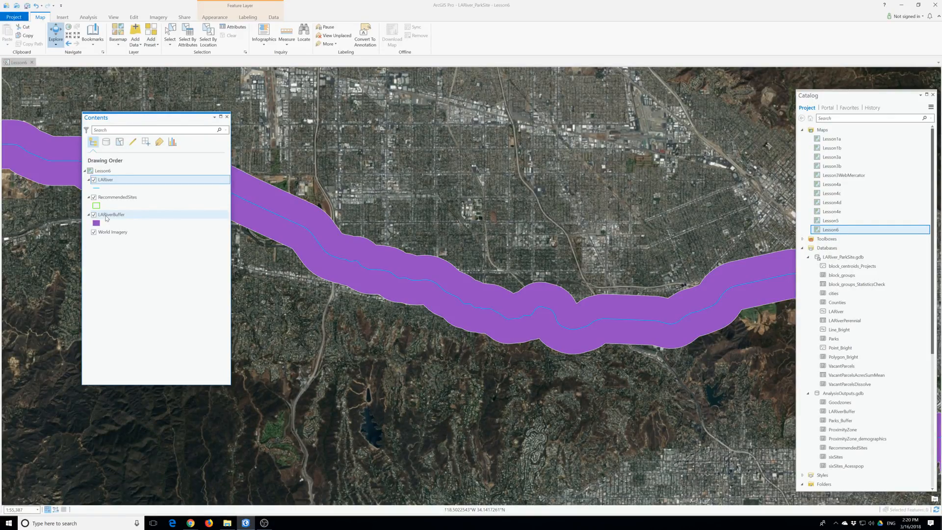
- Set the LARiverBuffer polygon symbol's fill to no color and its outline color to light purple
{"action": "right_click", "coordinate": [106, 217]}
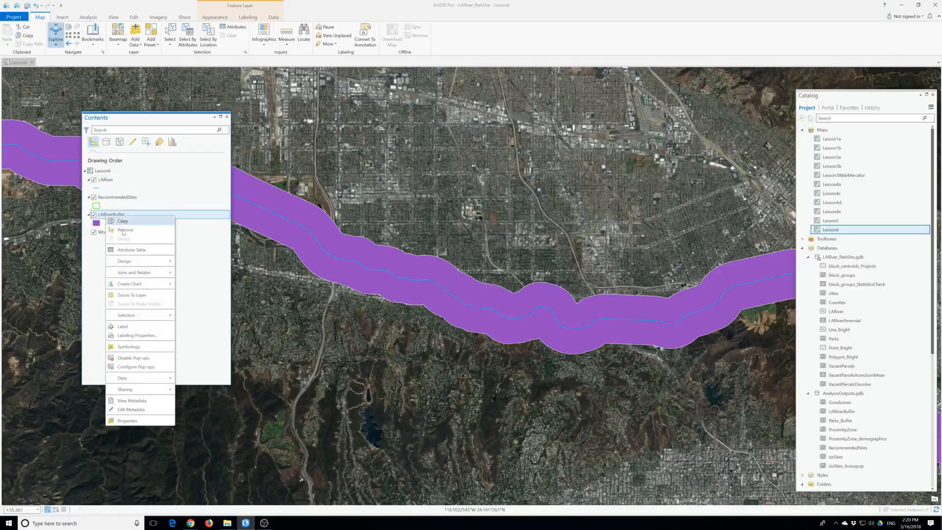
{"action": "left_click", "coordinate": [121, 347]}
{"action": "left_click", "coordinate": [122, 171]}
{"action": "left_click", "coordinate": [225, 189]}
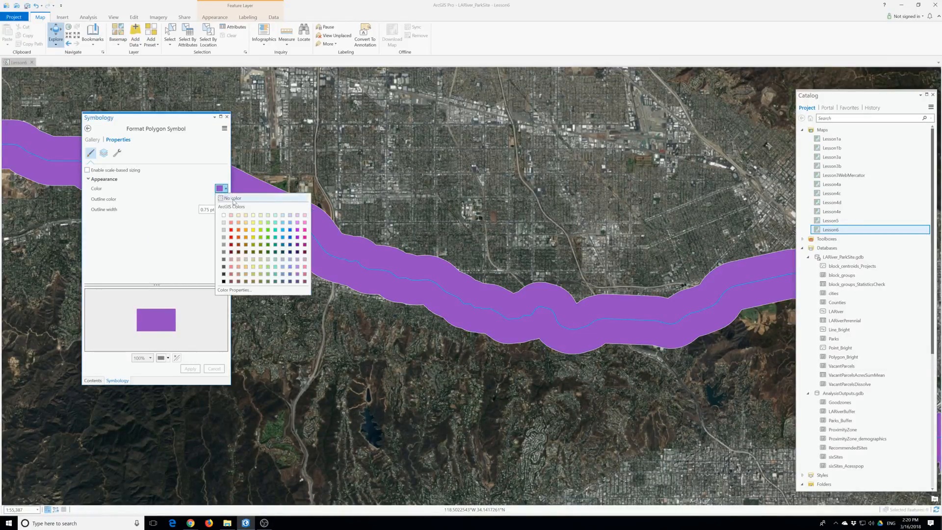
{"action": "left_click", "coordinate": [225, 200]}
{"action": "left_click", "coordinate": [225, 199]}
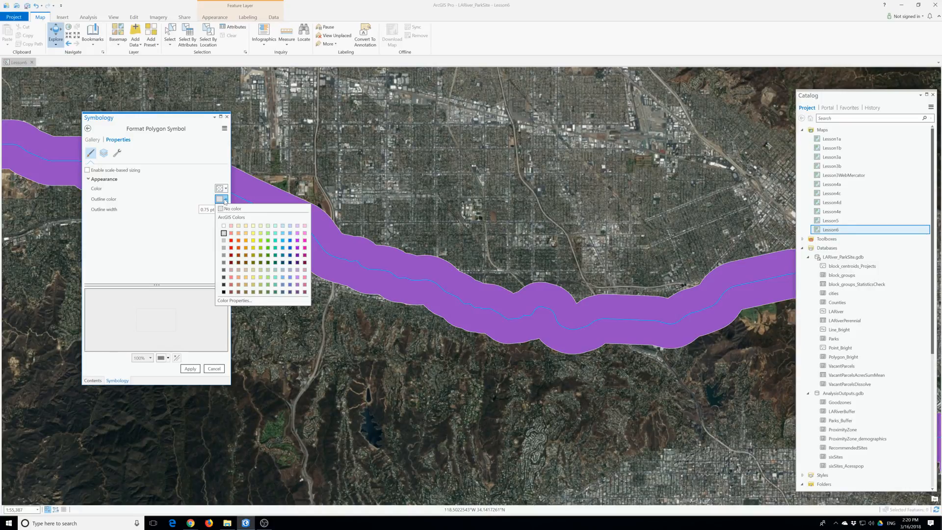
{"action": "left_click", "coordinate": [297, 278]}
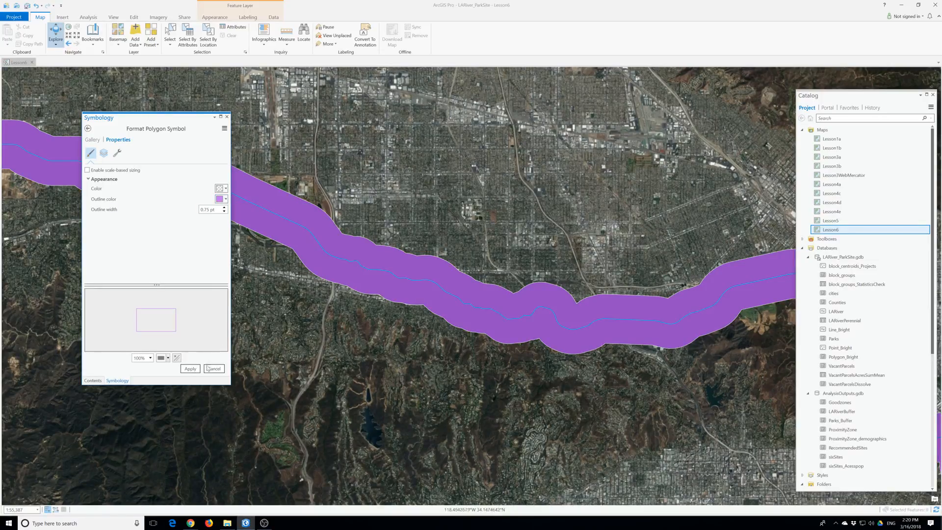
- Set the LARiverBuffer outline width to 3 pt, apply it and close the symbology settings
{"action": "left_click_drag", "start_coordinate": [203, 210], "coordinate": [191, 213]}
{"action": "key", "text": "BackSpace"}
{"action": "type", "text": "3"}
{"action": "left_click", "coordinate": [190, 368]}
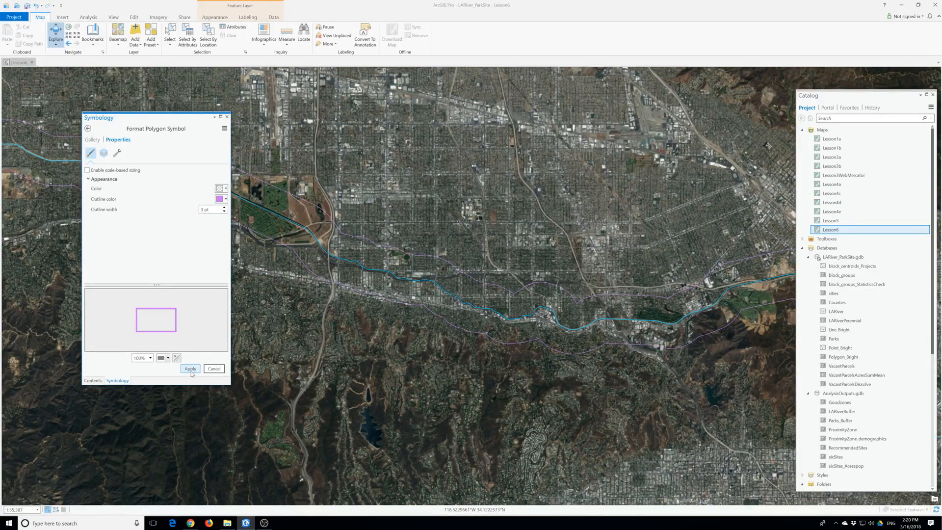
{"action": "left_click", "coordinate": [190, 370]}
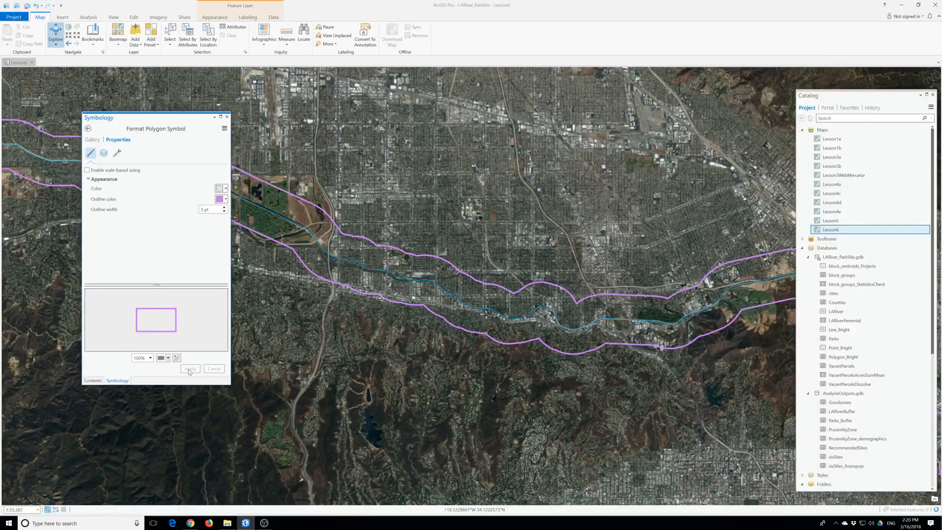
{"action": "left_click", "coordinate": [226, 117]}
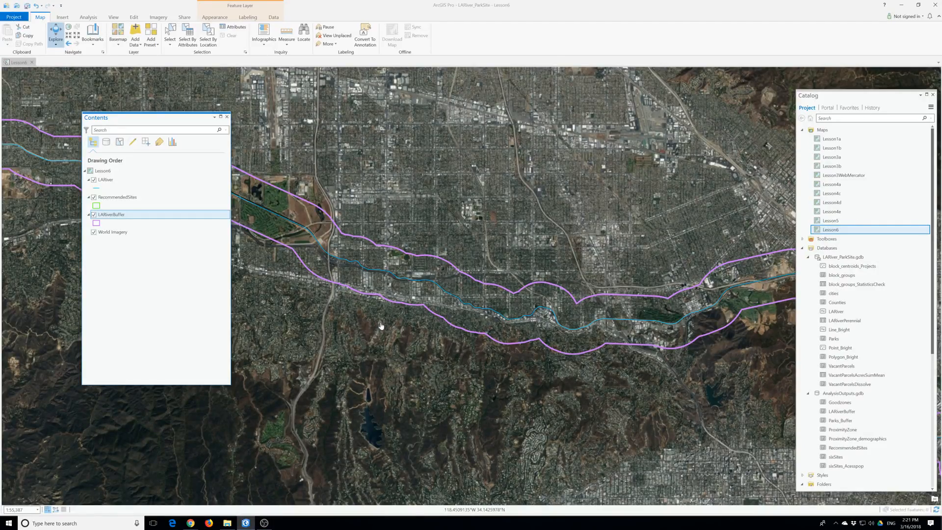
- Try to edit the RecommendedSites layer's metadata directly
{"action": "left_click", "coordinate": [114, 197]}
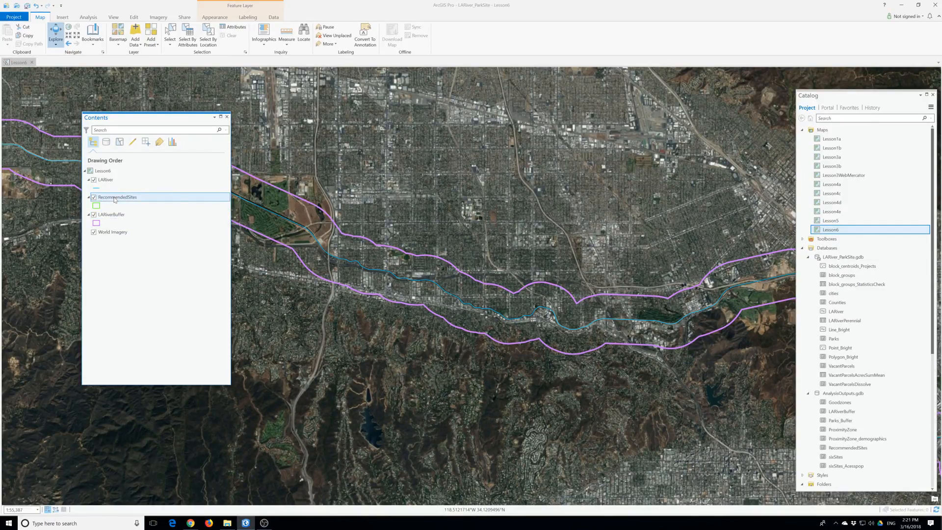
{"action": "right_click", "coordinate": [114, 200]}
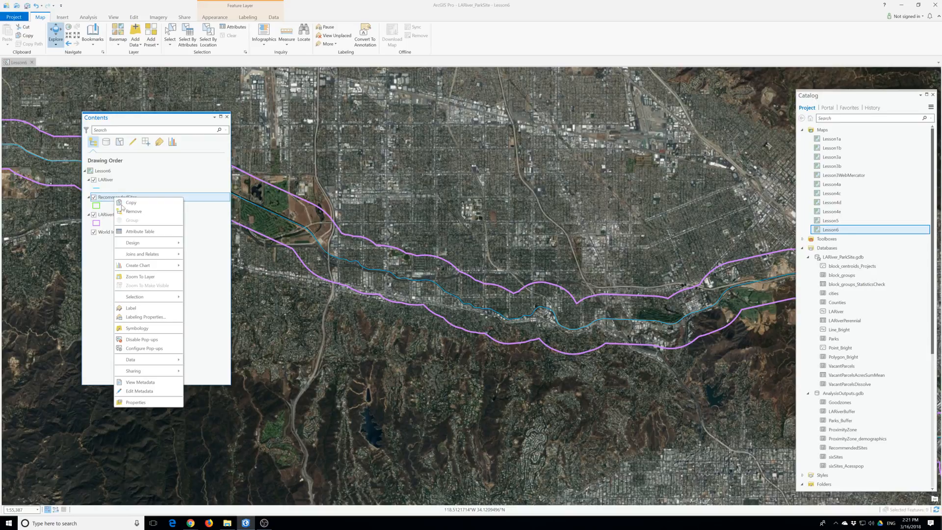
{"action": "left_click", "coordinate": [137, 393]}
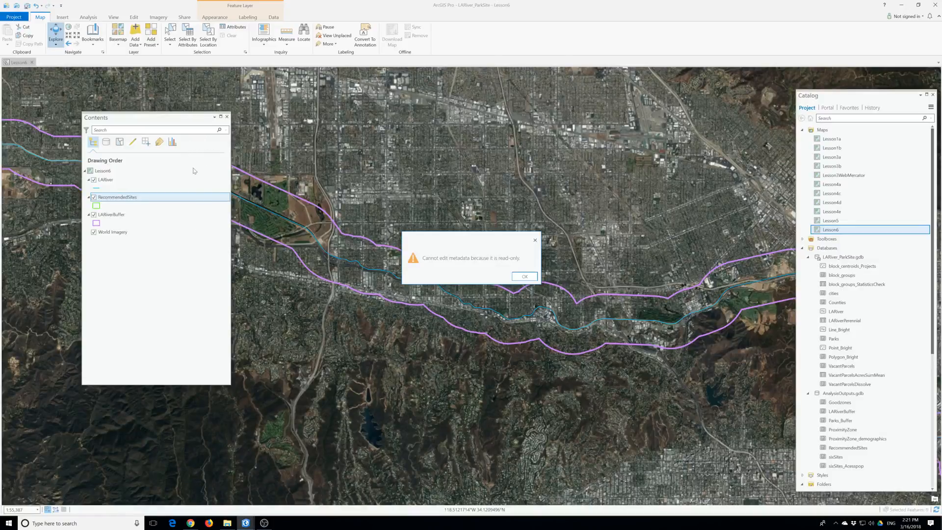
{"action": "left_click", "coordinate": [523, 278]}
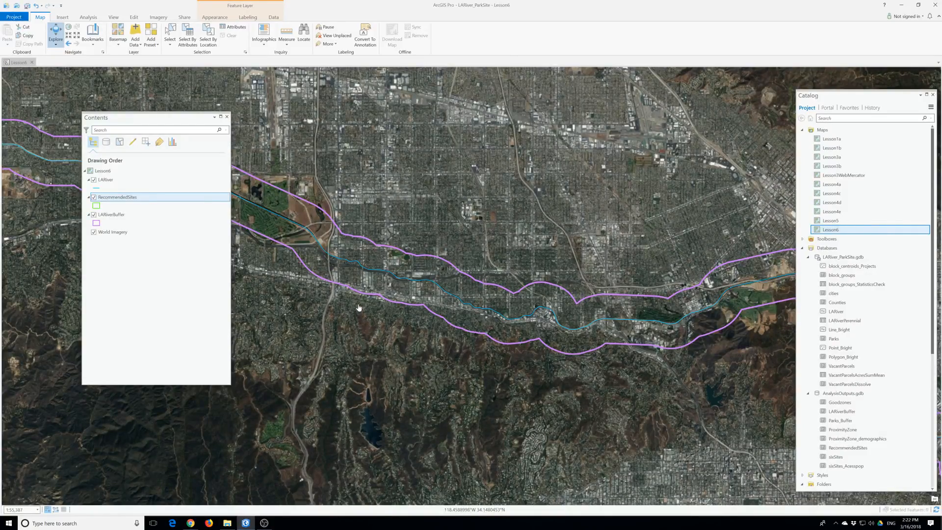
- Open the metadata properties of the RecommendedSites layer, enlarge the dialog and give the layer its own metadata
{"action": "right_click", "coordinate": [131, 197]}
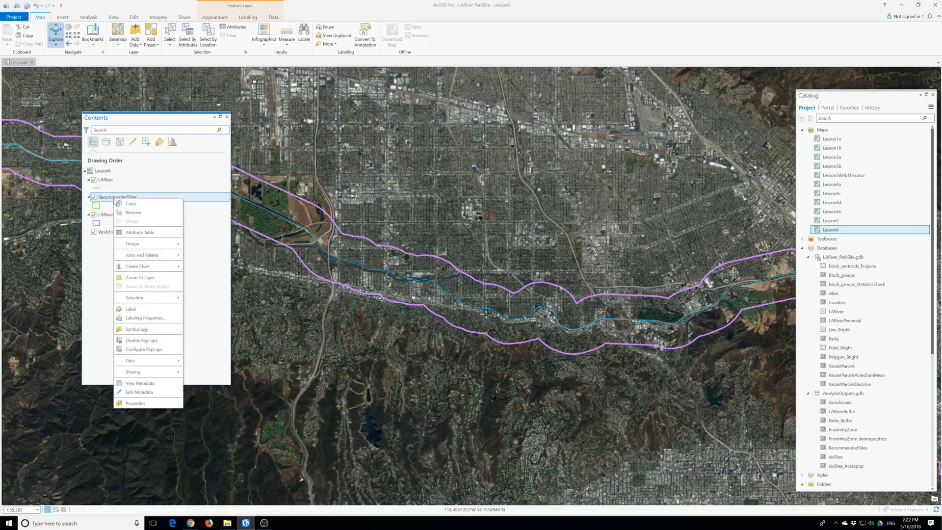
{"action": "left_click", "coordinate": [154, 403]}
{"action": "left_click", "coordinate": [365, 211]}
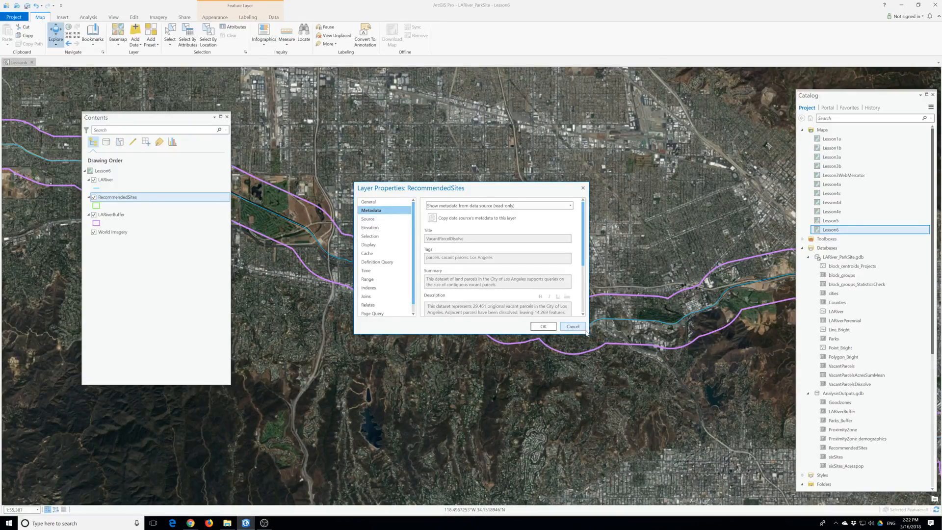
{"action": "left_click_drag", "start_coordinate": [578, 333], "coordinate": [731, 441]}
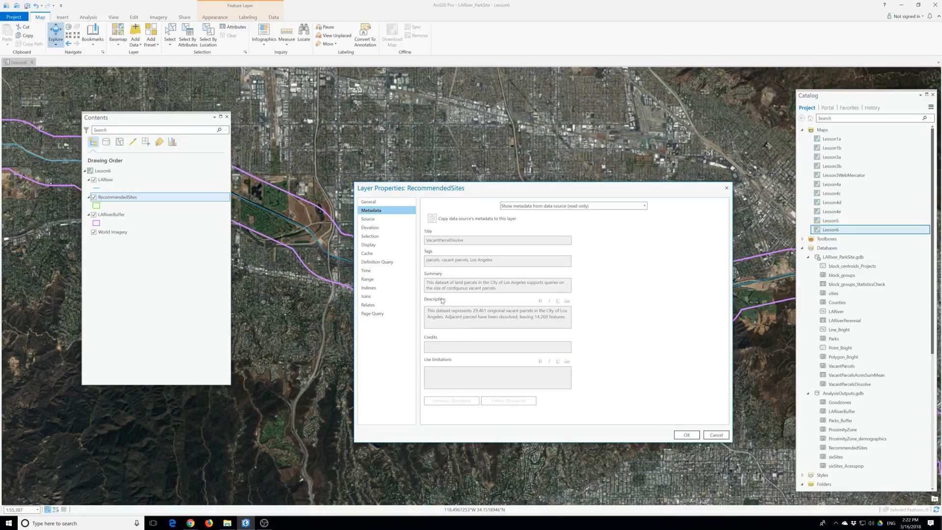
{"action": "left_click", "coordinate": [537, 206]}
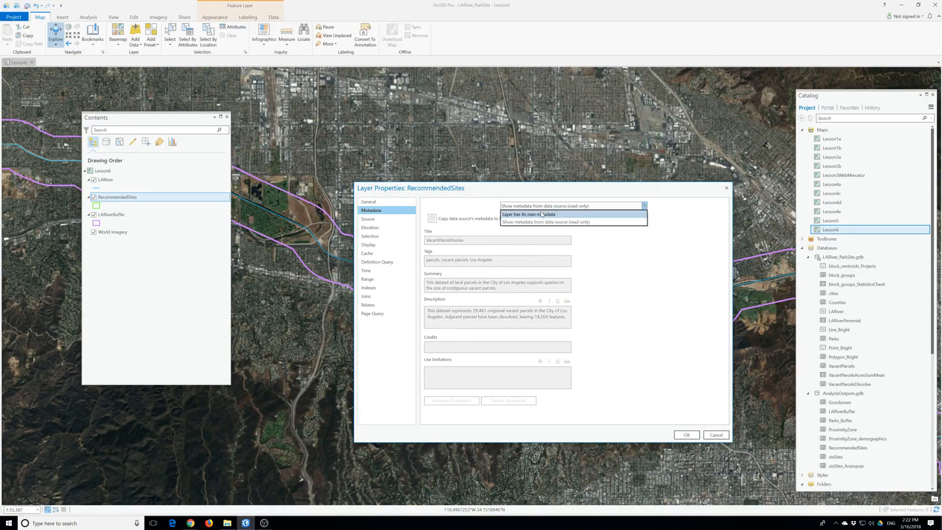
{"action": "left_click", "coordinate": [541, 214]}
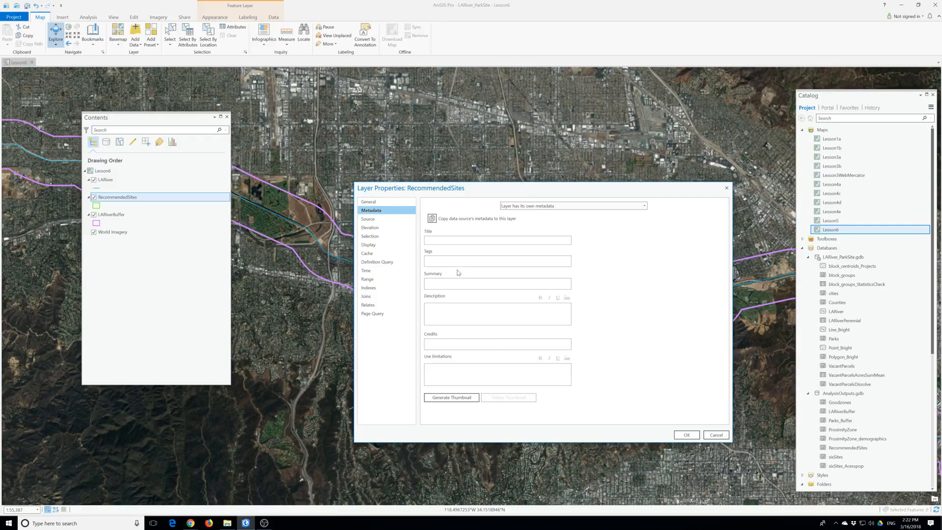
- Enter the metadata title RecommendedSites and the description "There are the six sites recommended for a new park near the Los Angeles", and save it
{"action": "left_click", "coordinate": [473, 312]}
{"action": "type", "text": "Recom"}
{"action": "type", "text": "men"}
{"action": "type", "text": "ded"}
{"action": "type", "text": "Sites"}
{"action": "type", "text": "There are the"}
{"action": "type", "text": " six sites t"}
{"action": "type", "text": "ecommended for a ne"}
{"action": "type", "text": "w park ne"}
{"action": "type", "text": "ar the Los Ang"}
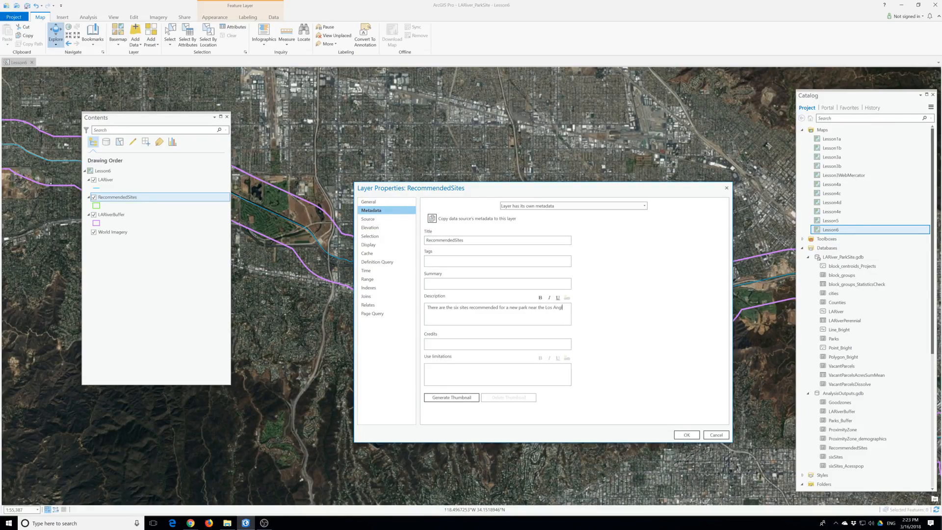
{"action": "type", "text": "eles"}
{"action": "left_click", "coordinate": [678, 435]}
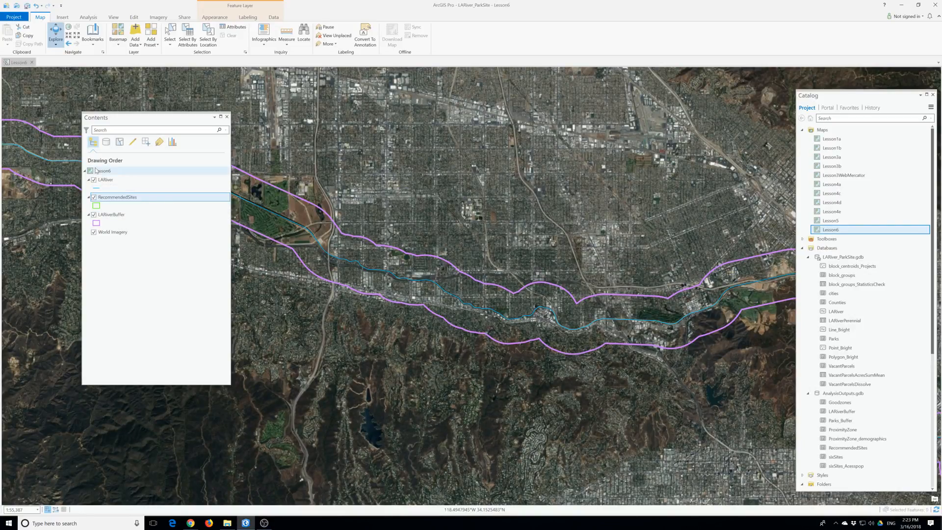
- Open the metadata properties of the LARiverBuffer layer, give the layer its own metadata and enlarge the dialog
{"action": "right_click", "coordinate": [104, 185]}
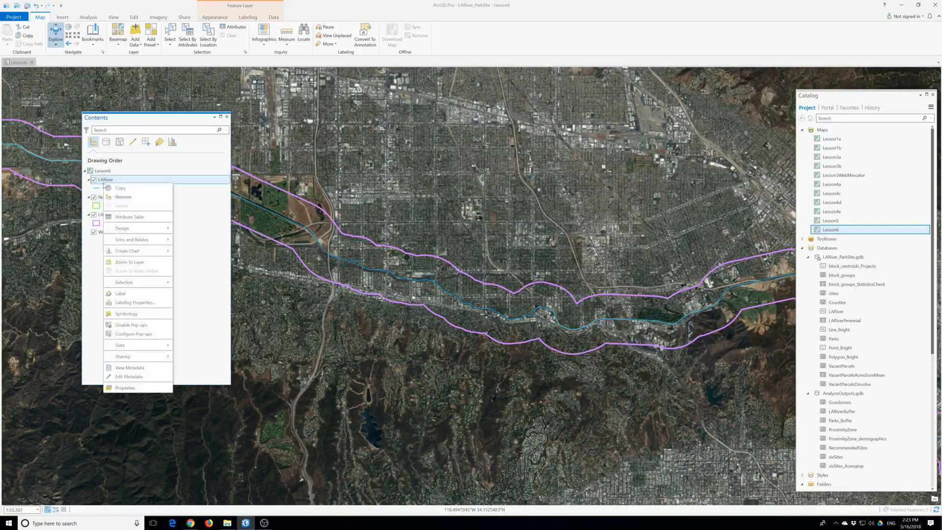
{"action": "left_click", "coordinate": [89, 219]}
{"action": "right_click", "coordinate": [112, 216]}
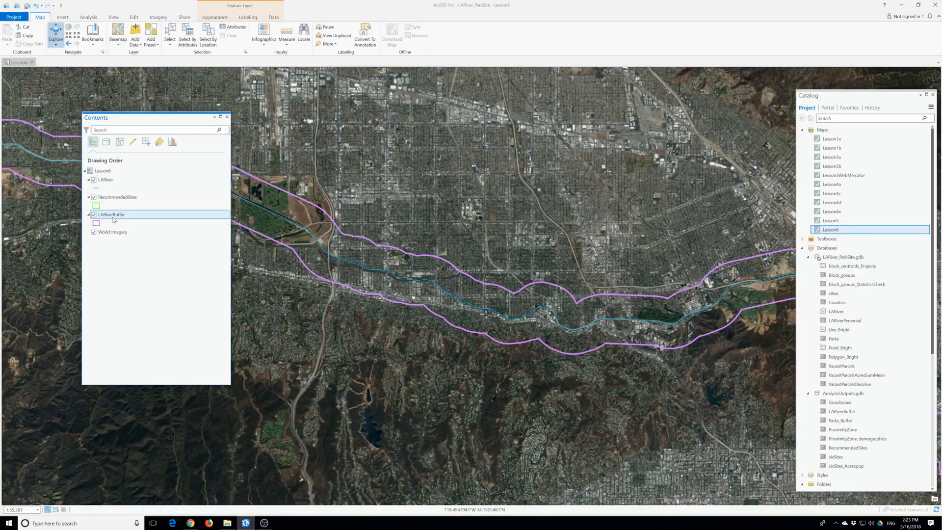
{"action": "left_click", "coordinate": [134, 422]}
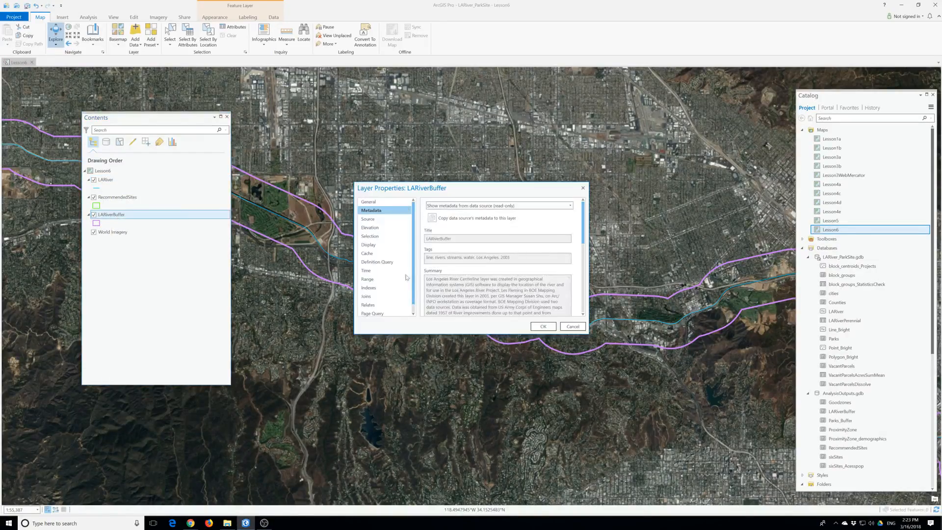
{"action": "left_click", "coordinate": [530, 206]}
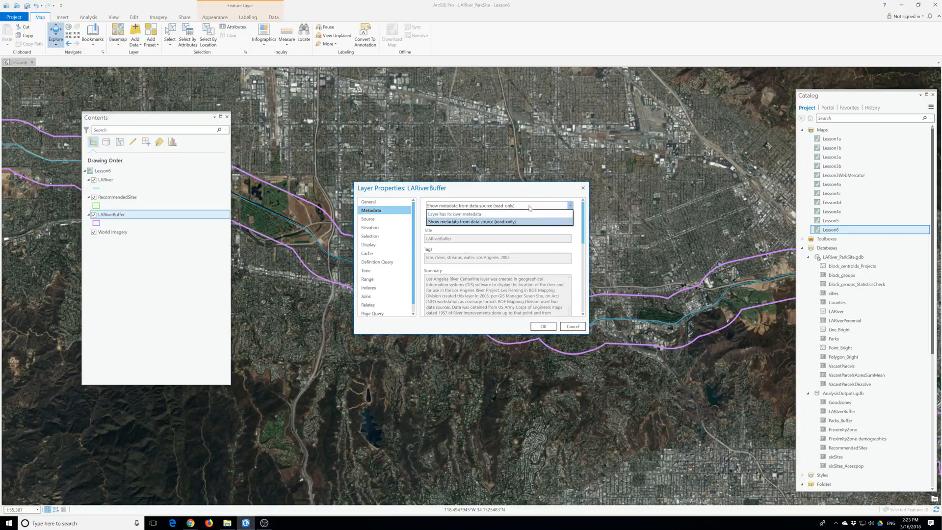
{"action": "left_click", "coordinate": [462, 221]}
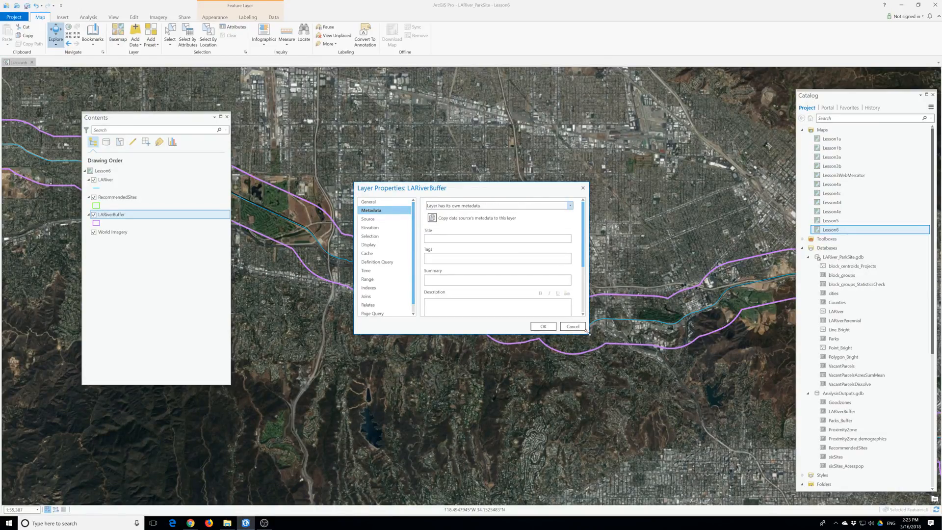
{"action": "left_click_drag", "start_coordinate": [591, 336], "coordinate": [671, 407]}
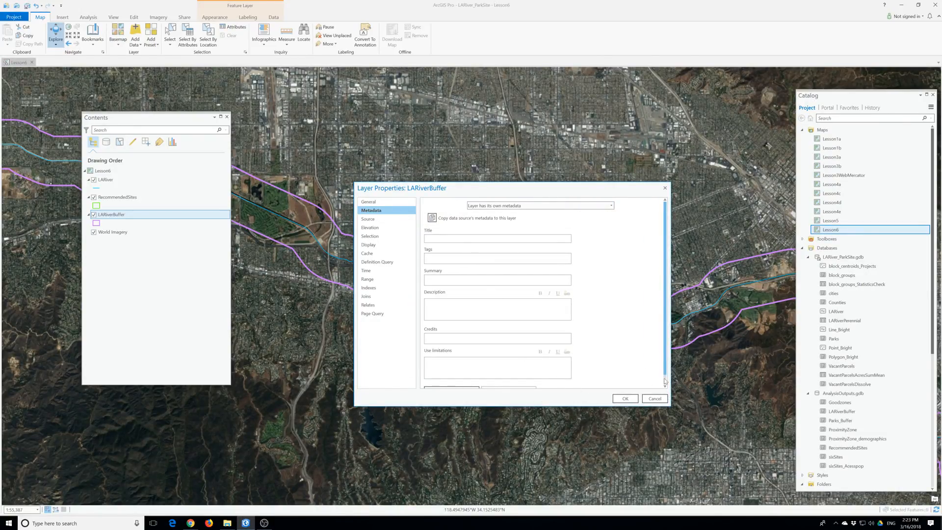
{"action": "left_click_drag", "start_coordinate": [670, 406], "coordinate": [673, 440]}
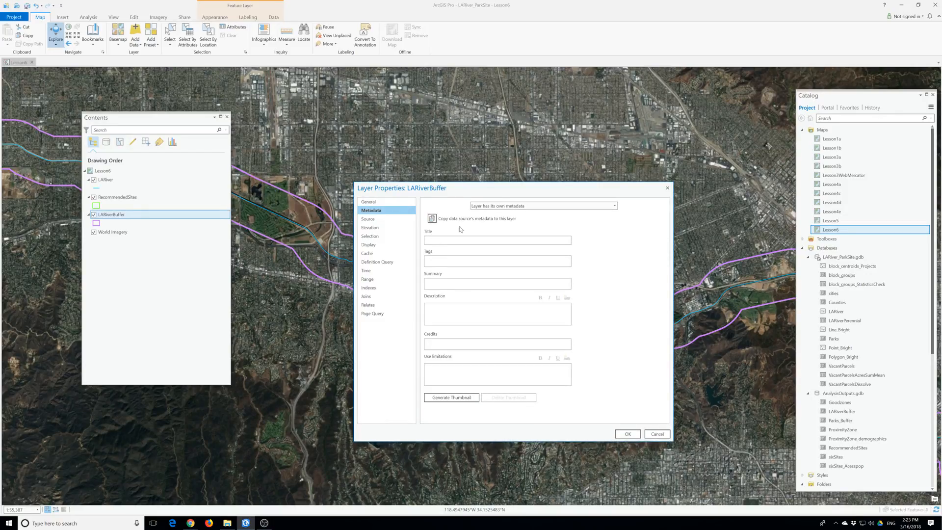
- Switch LARiverBuffer to its data source's read-only metadata and back to the layer's own metadata
{"action": "left_click", "coordinate": [540, 206]}
{"action": "left_click", "coordinate": [518, 214]}
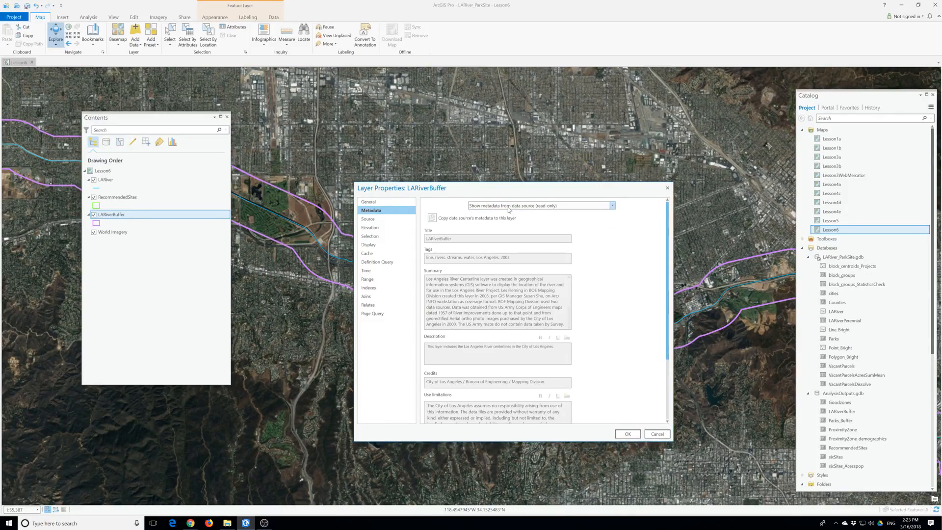
{"action": "left_click", "coordinate": [508, 210]}
{"action": "left_click", "coordinate": [511, 212]}
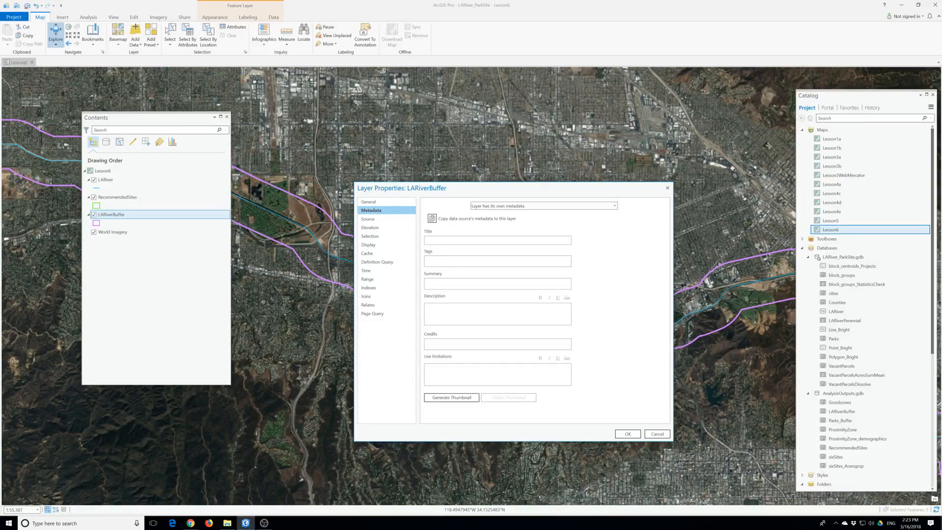
- Enter a Los Angeles River title and a half-mile buffer description in the LARiverBuffer metadata, and save it
{"action": "type", "text": "Los Angeles Rice"}
{"action": "key", "text": "BackSpace"}
{"action": "key", "text": "BackSpace"}
{"action": "type", "text": "vehis is a half-mile buffer around the Los"}
{"action": "left_click", "coordinate": [619, 435]}
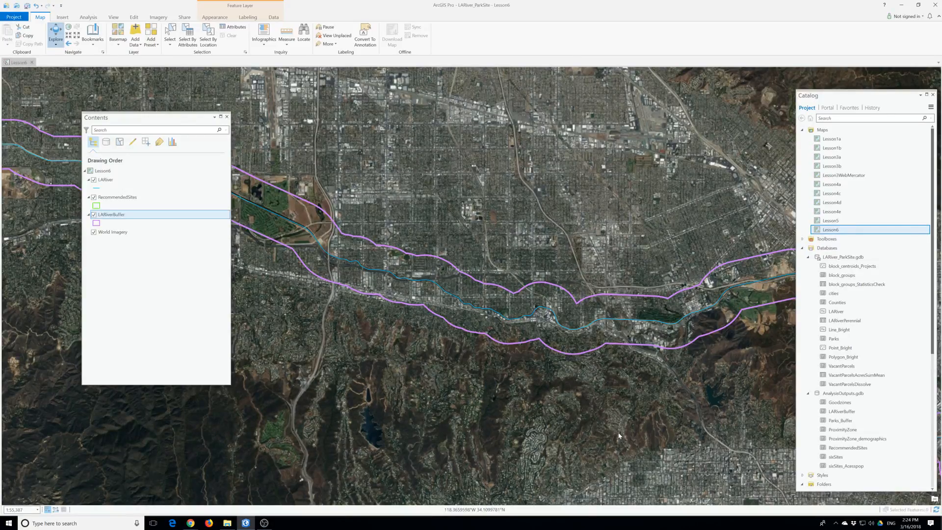
- Open the RecommendedSites attribute table, move the layer list clear of its fields and reduce the table's height
{"action": "right_click", "coordinate": [118, 198]}
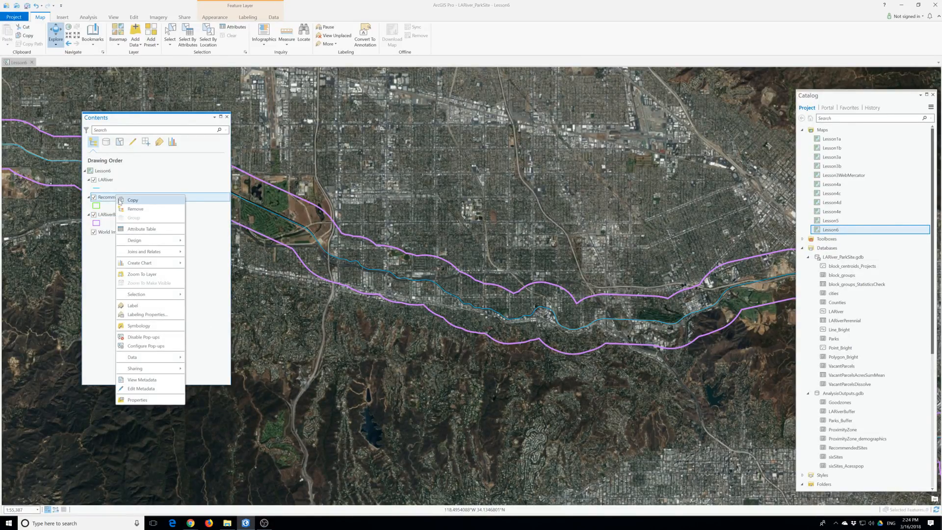
{"action": "left_click", "coordinate": [142, 230]}
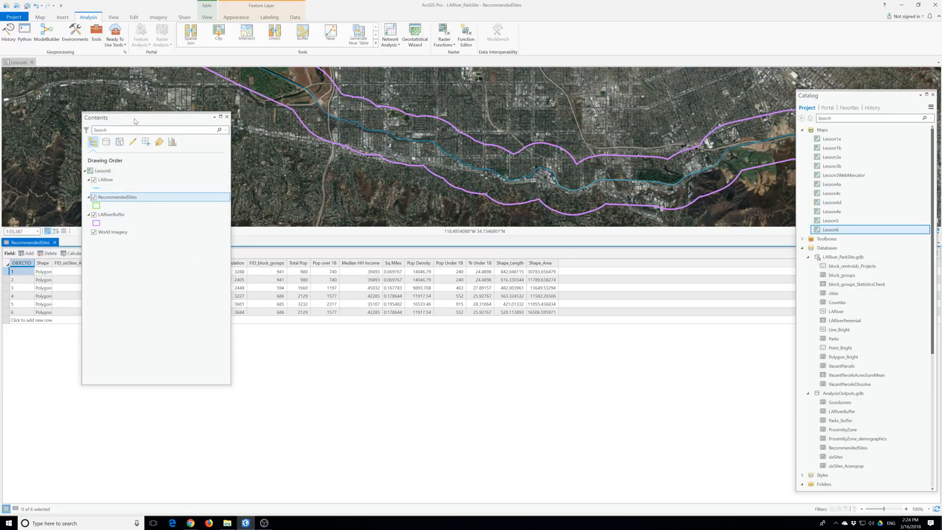
{"action": "left_click_drag", "start_coordinate": [135, 120], "coordinate": [213, 102]}
{"action": "left_click_drag", "start_coordinate": [109, 238], "coordinate": [94, 377]}
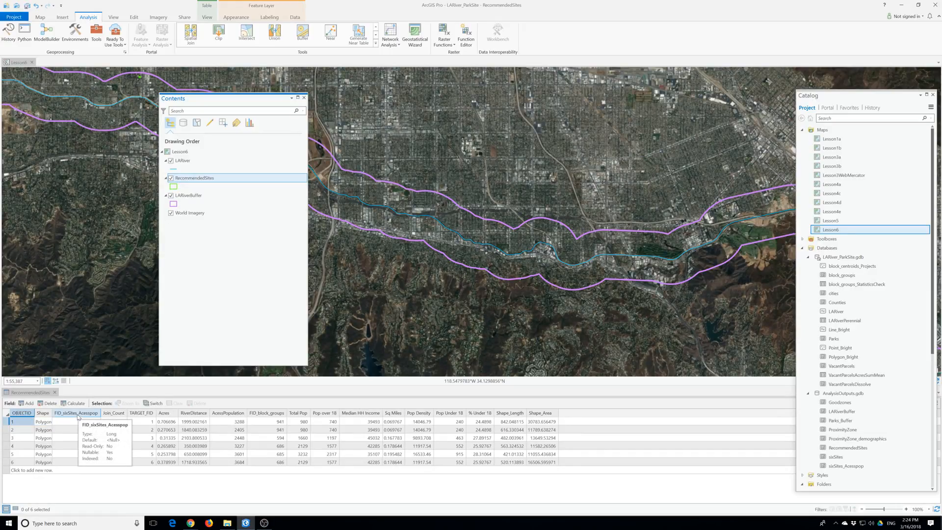
- Delete the FID_sixSites_Acespop field from the RecommendedSites attribute table
{"action": "right_click", "coordinate": [77, 416]}
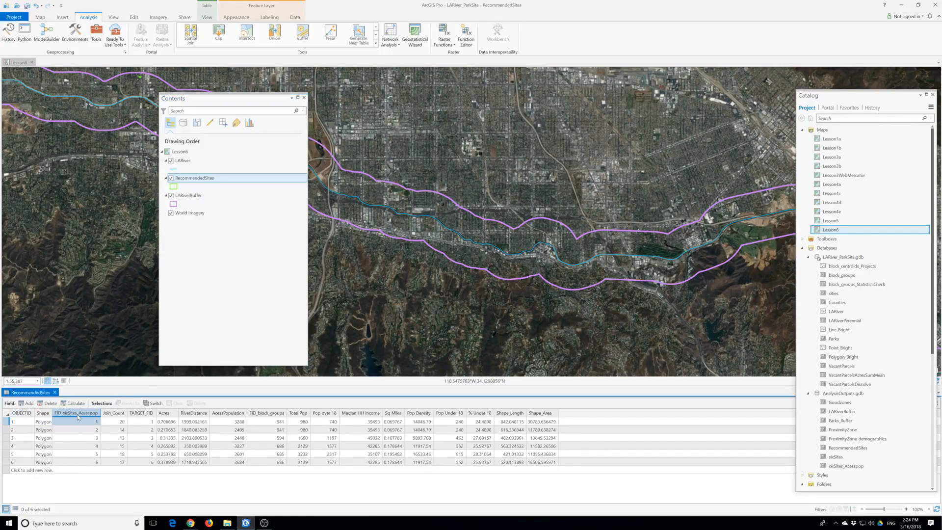
{"action": "left_click", "coordinate": [56, 425]}
{"action": "right_click", "coordinate": [80, 415]}
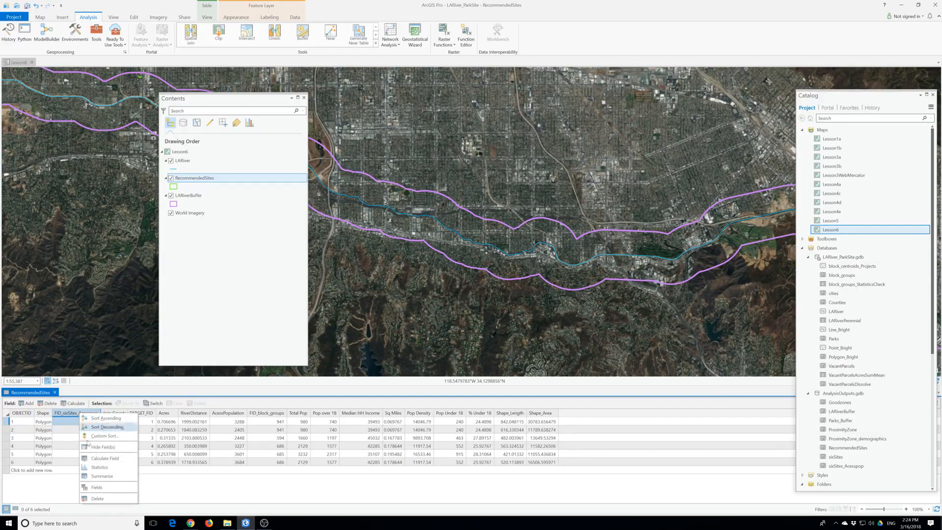
{"action": "left_click", "coordinate": [97, 499]}
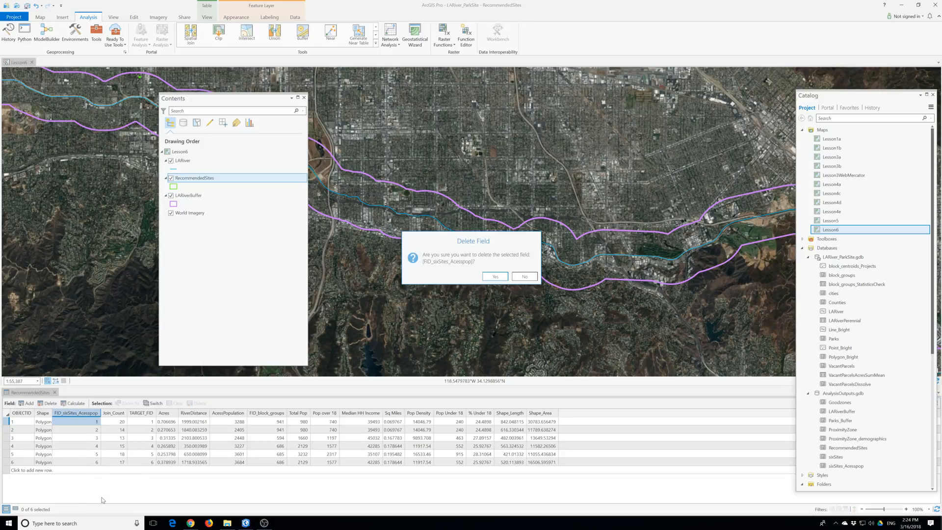
{"action": "left_click", "coordinate": [495, 276]}
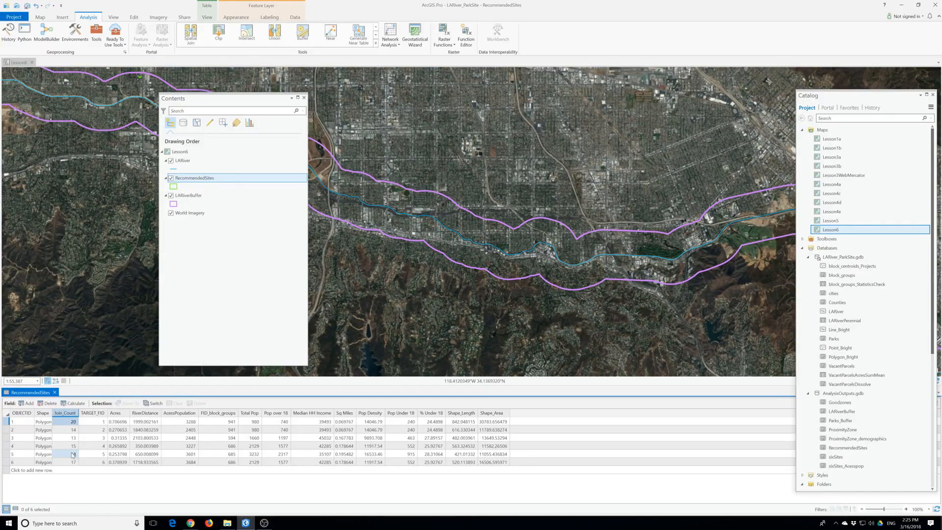
- Delete the Join_Count and TARGET_FID fields from the RecommendedSites attribute table
{"action": "right_click", "coordinate": [62, 414]}
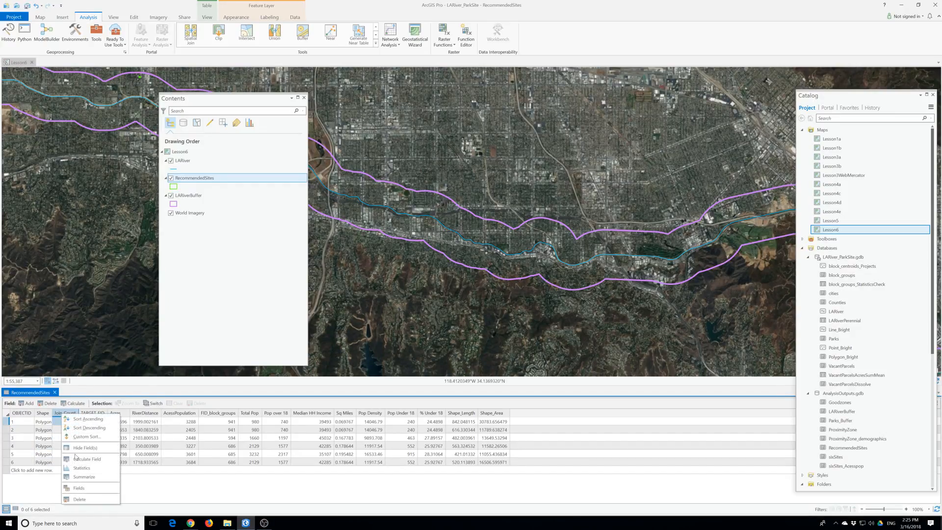
{"action": "left_click", "coordinate": [77, 498]}
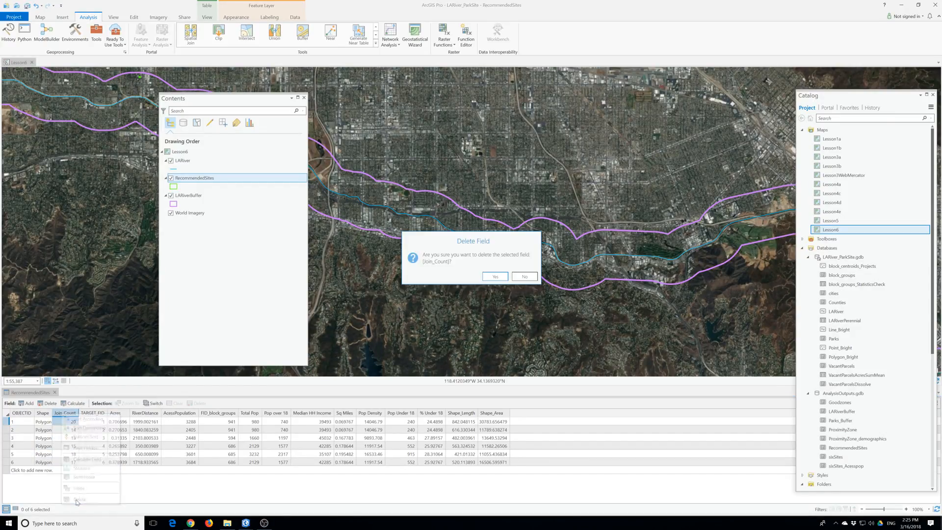
{"action": "left_click", "coordinate": [489, 279]}
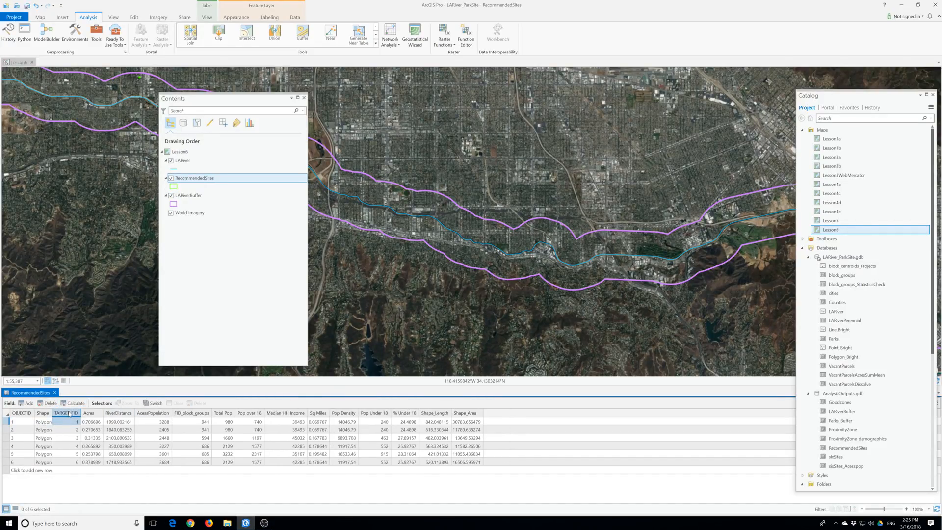
{"action": "right_click", "coordinate": [67, 415]}
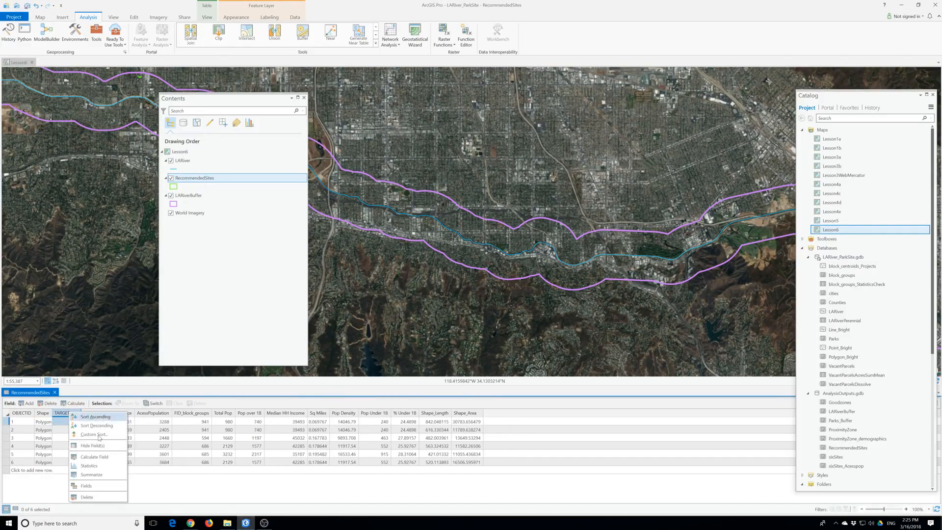
{"action": "left_click", "coordinate": [95, 498]}
{"action": "left_click", "coordinate": [495, 277]}
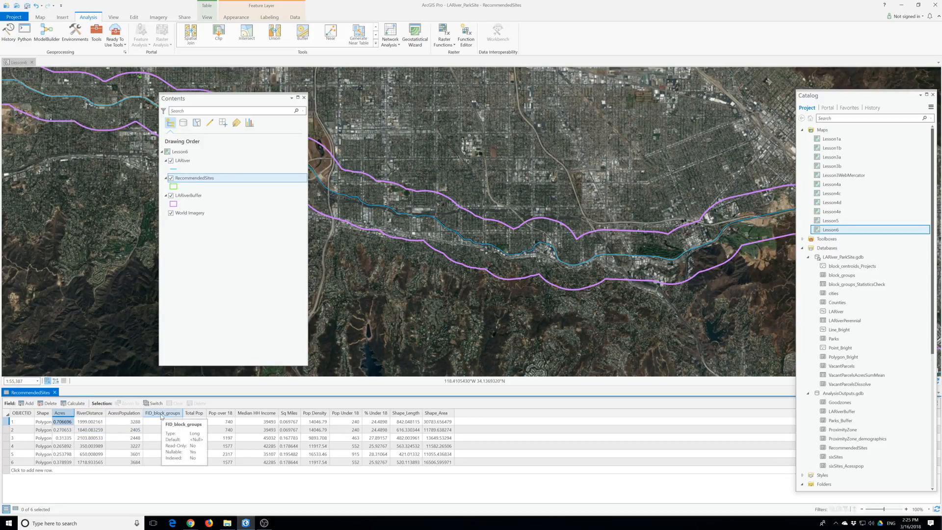
- Delete the FID_block_groups and Total Pop fields from the RecommendedSites attribute table
{"action": "left_click", "coordinate": [161, 416]}
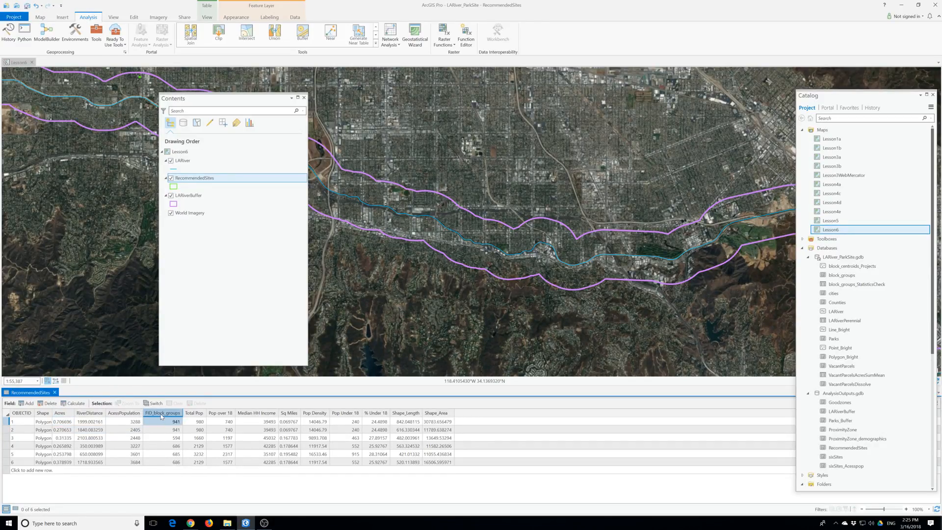
{"action": "right_click", "coordinate": [162, 416]}
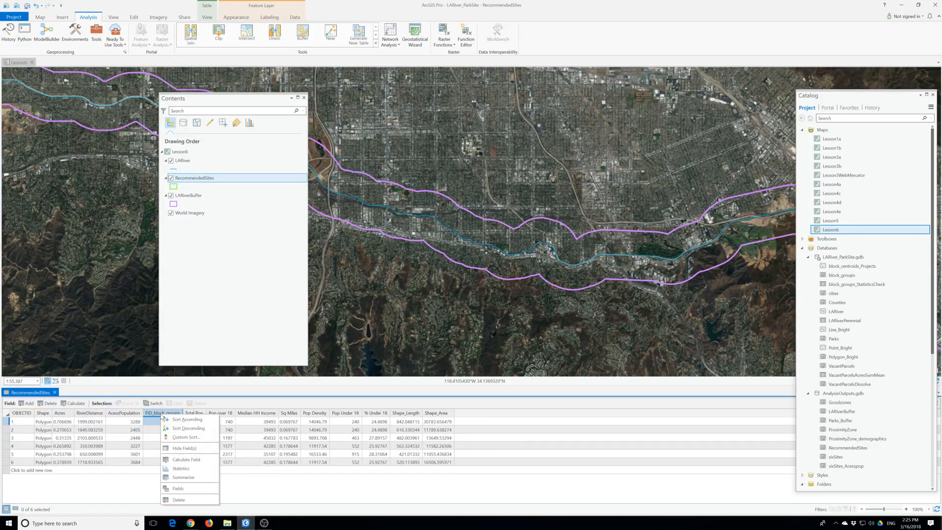
{"action": "left_click", "coordinate": [182, 500]}
{"action": "left_click", "coordinate": [496, 277]}
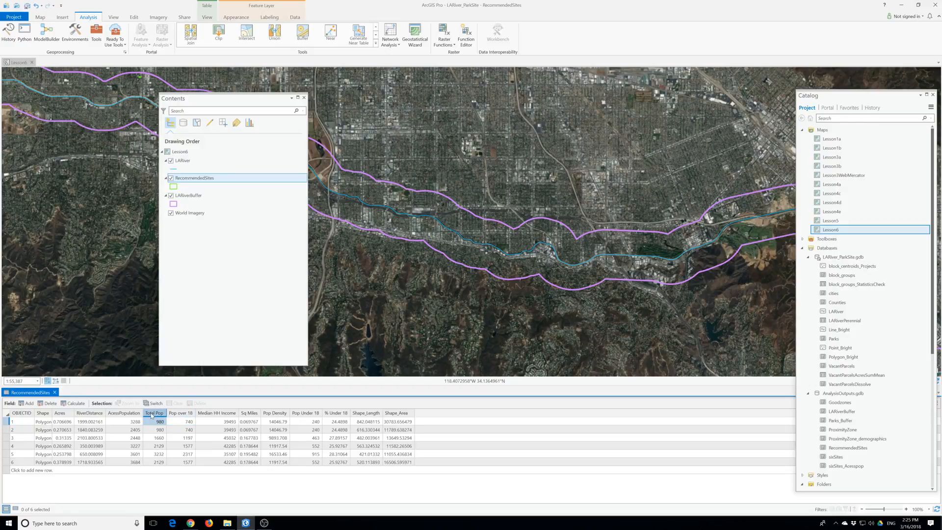
{"action": "right_click", "coordinate": [152, 415]}
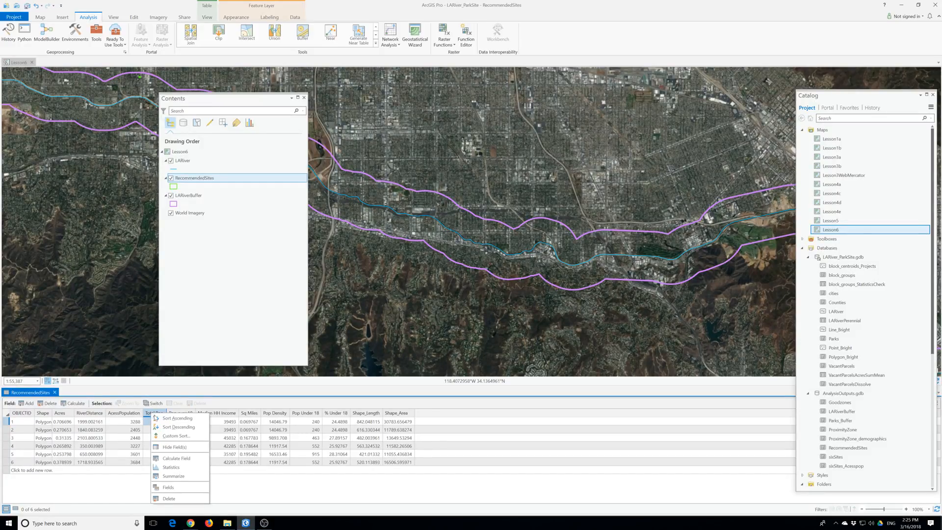
{"action": "left_click", "coordinate": [169, 498]}
{"action": "left_click", "coordinate": [495, 277]}
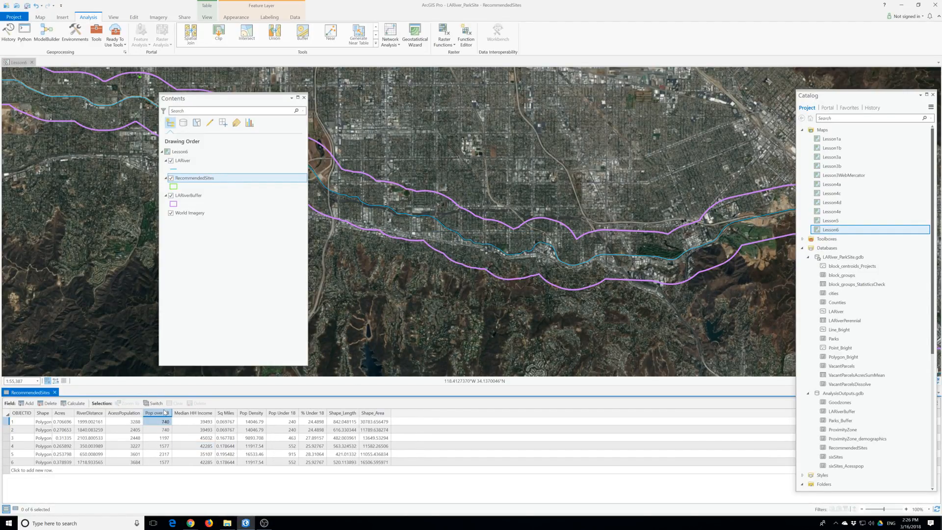
- Delete the Pop over 18 and Sq Miles fields from the RecommendedSites attribute table
{"action": "right_click", "coordinate": [154, 413]}
{"action": "left_click", "coordinate": [181, 495]}
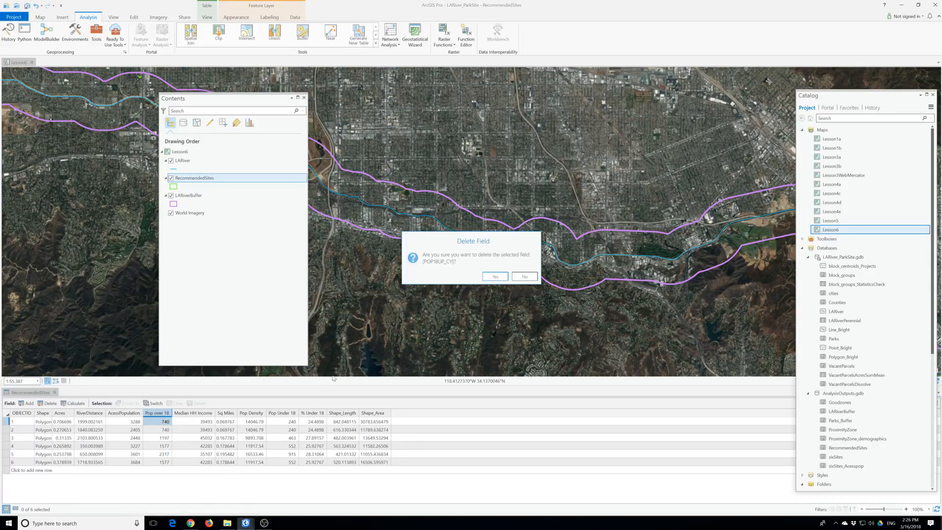
{"action": "left_click", "coordinate": [491, 276]}
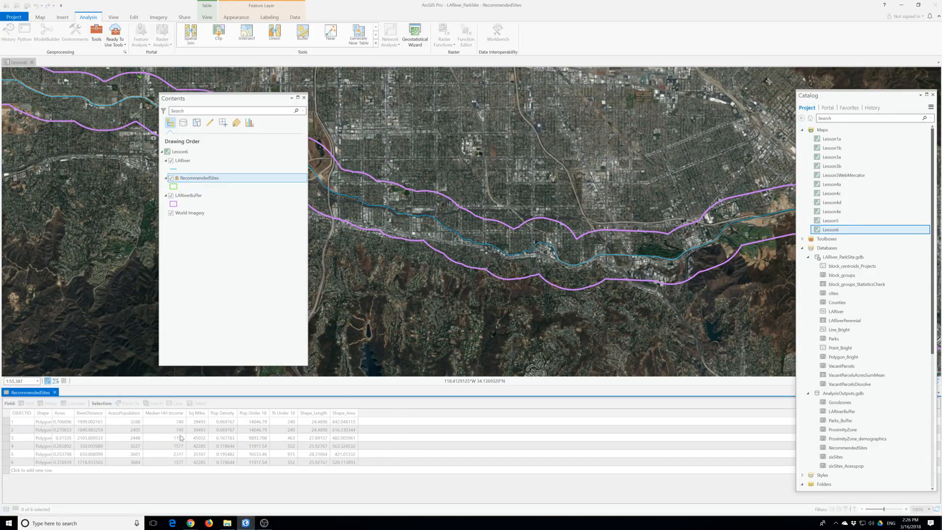
{"action": "right_click", "coordinate": [196, 413]}
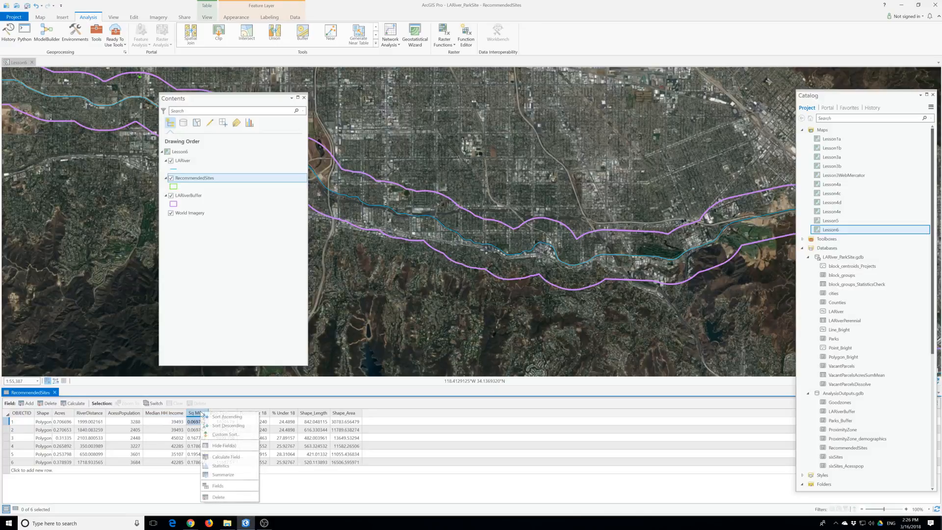
{"action": "left_click", "coordinate": [219, 497]}
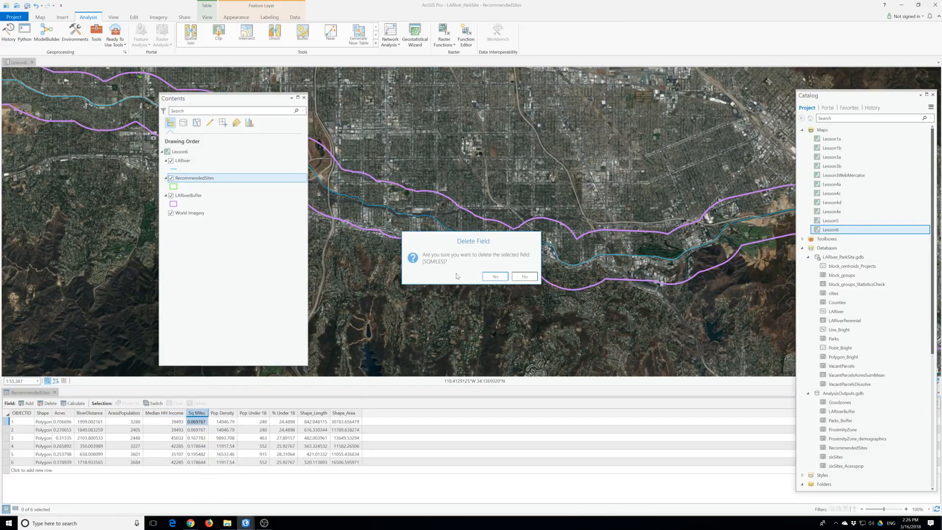
{"action": "left_click", "coordinate": [496, 276]}
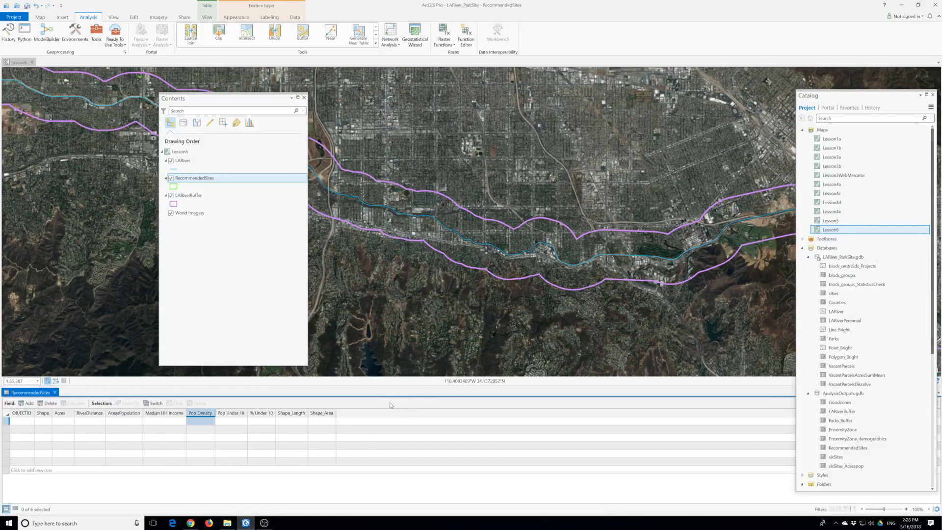
- Delete the Pop Under 18 field from the RecommendedSites attribute table
{"action": "right_click", "coordinate": [226, 414]}
{"action": "left_click", "coordinate": [242, 497]}
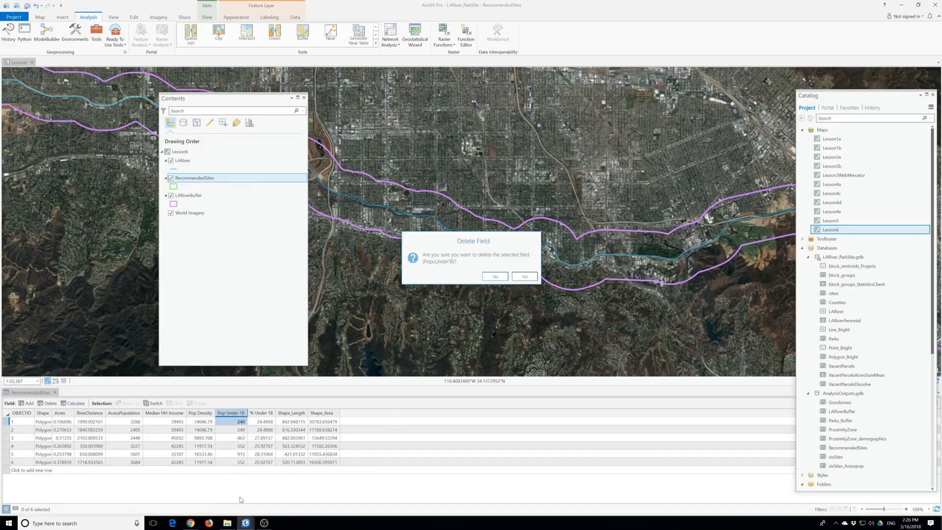
{"action": "left_click", "coordinate": [494, 276]}
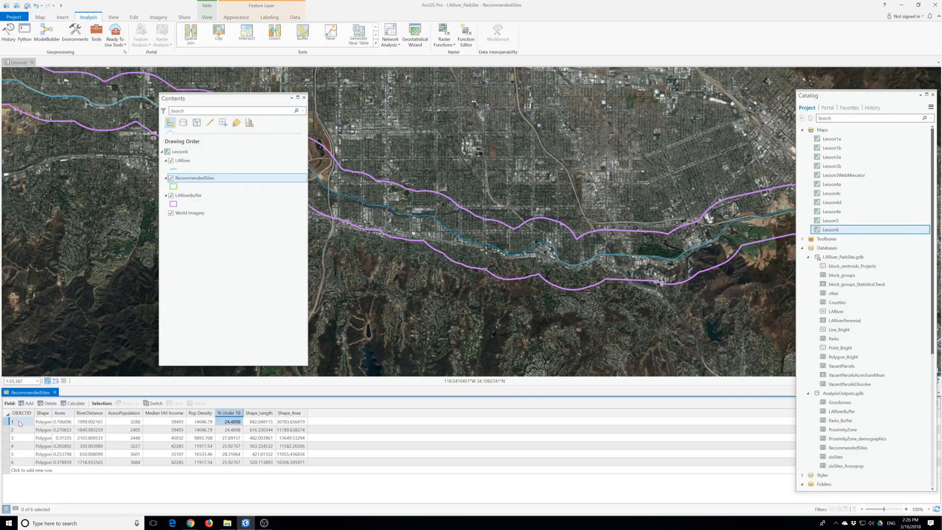
- Review the remaining RecommendedSites fields one by one, from RiverDistance through Shape_Area
{"action": "left_click", "coordinate": [93, 413]}
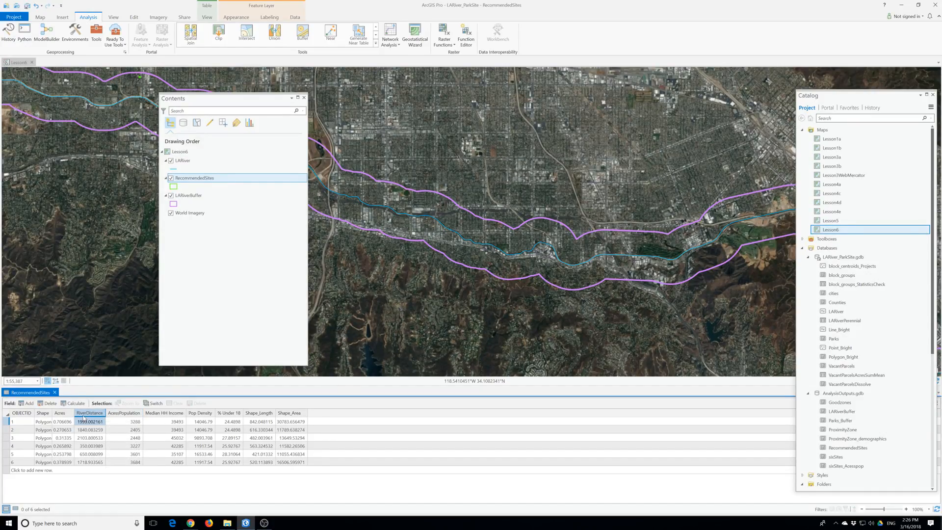
{"action": "left_click", "coordinate": [118, 414]}
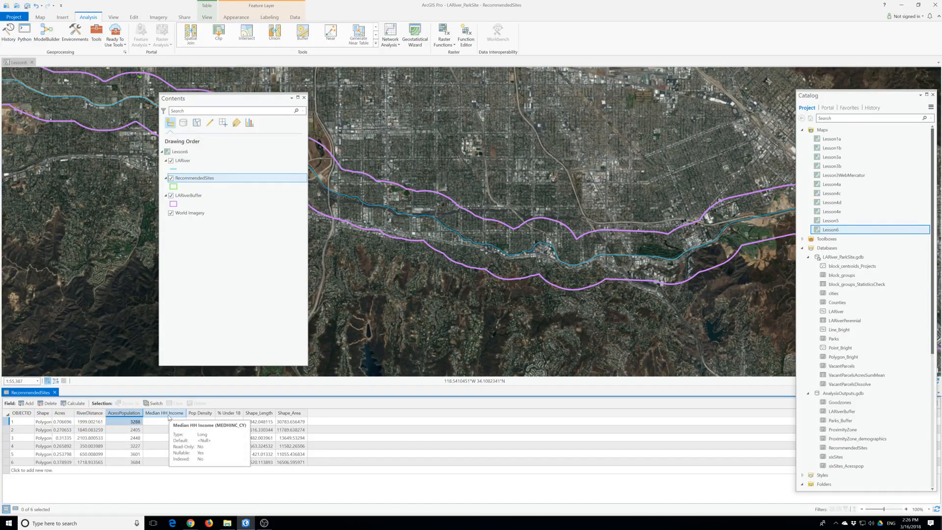
{"action": "left_click", "coordinate": [169, 417]}
{"action": "left_click", "coordinate": [201, 422]}
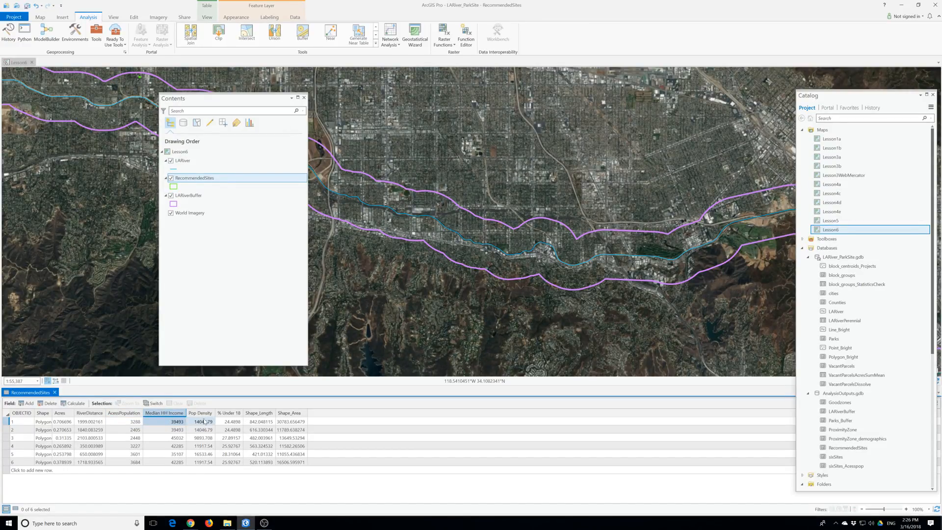
{"action": "left_click", "coordinate": [229, 415]}
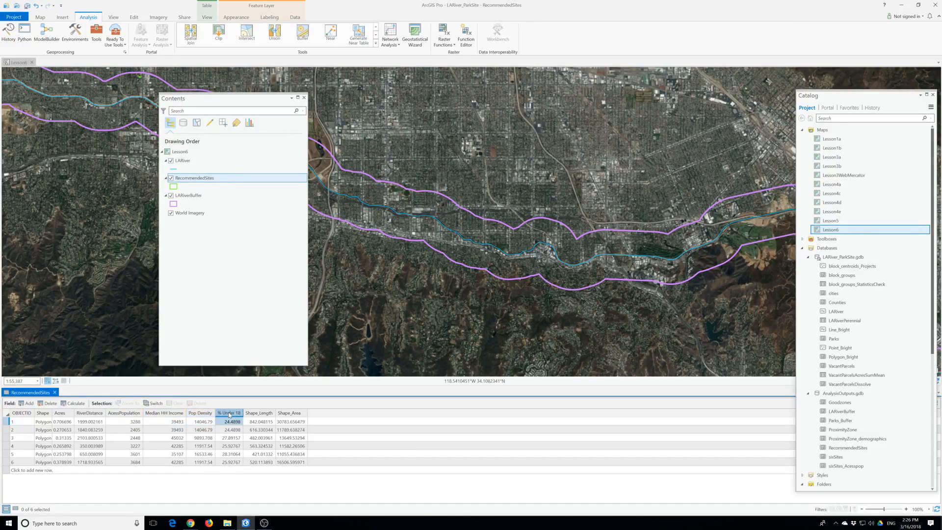
{"action": "left_click", "coordinate": [259, 413]}
{"action": "left_click", "coordinate": [290, 414]}
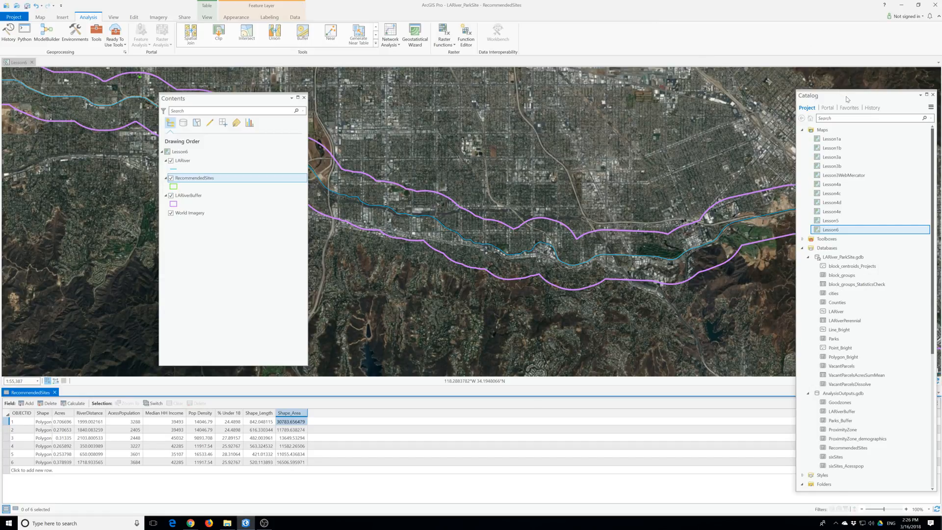
- Move the Catalog pane clear of the attribute table's options and look through the commands for managing the table's fields
{"action": "left_click_drag", "start_coordinate": [846, 100], "coordinate": [760, 106]}
{"action": "left_click", "coordinate": [935, 403]}
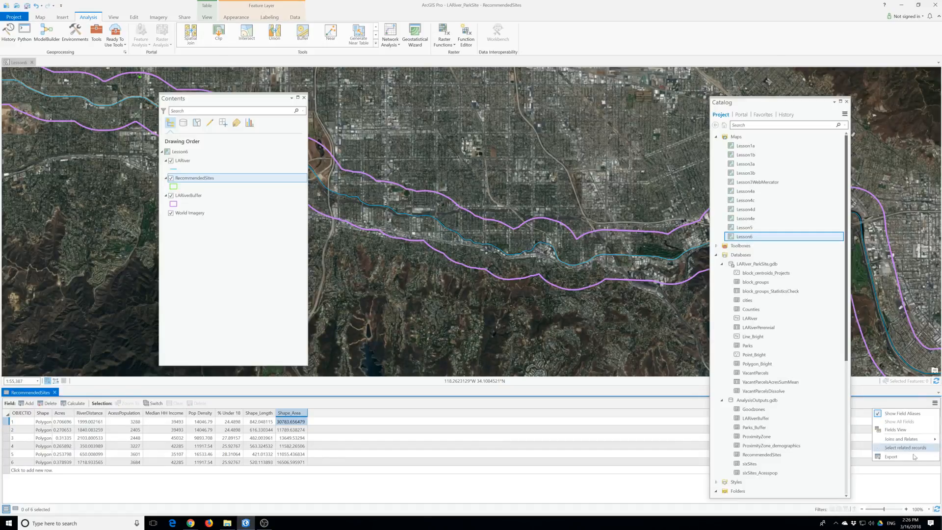
{"action": "left_click", "coordinate": [505, 409]}
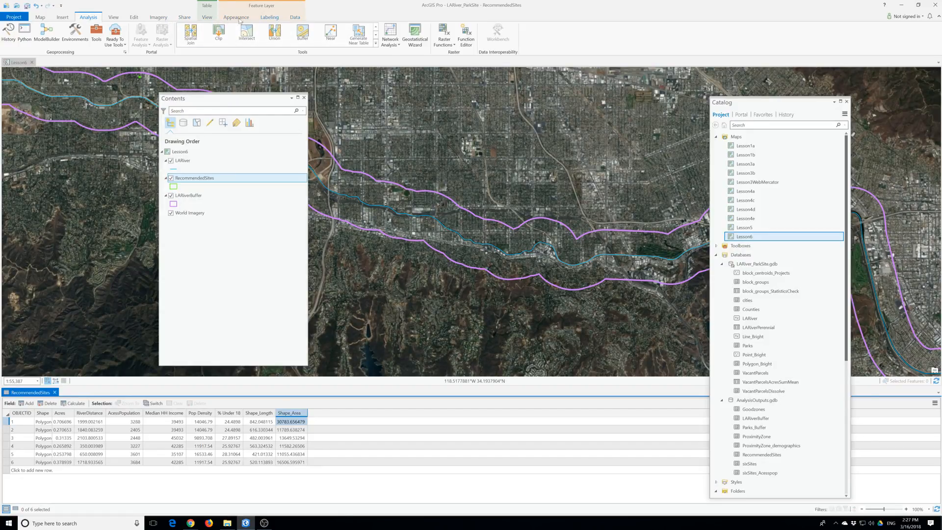
{"action": "left_click", "coordinate": [138, 19]}
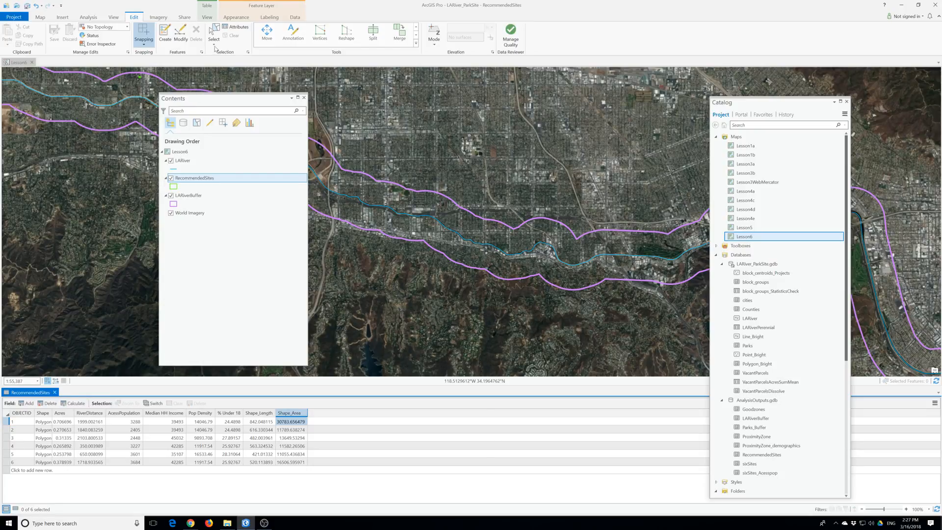
{"action": "left_click", "coordinate": [295, 18]}
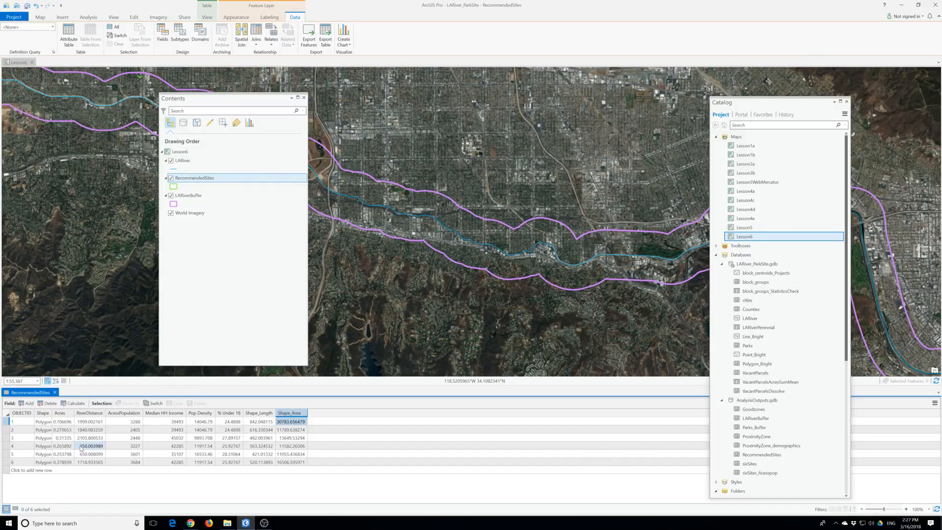
- Add a new field named SiteID to the RecommendedSites table
{"action": "left_click", "coordinate": [27, 403]}
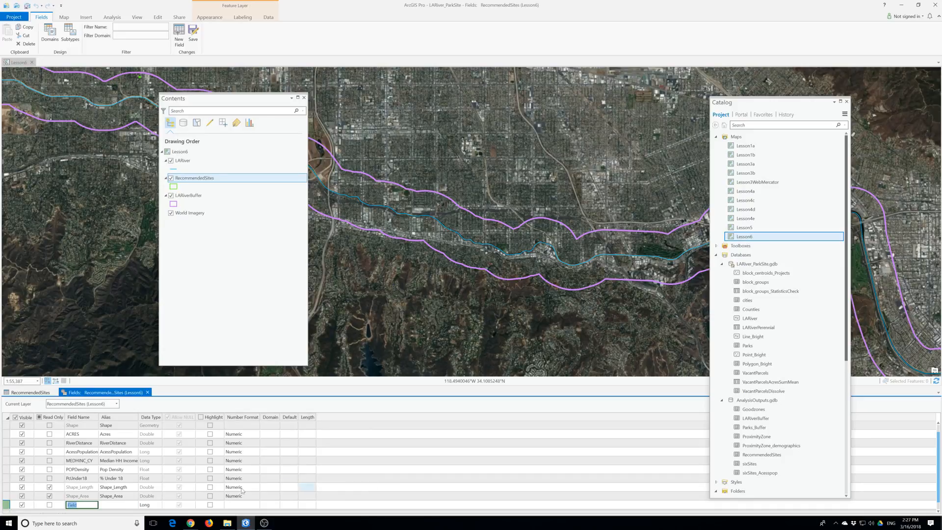
{"action": "scroll", "coordinate": [144, 489], "scroll_direction": "down", "scroll_amount": 1}
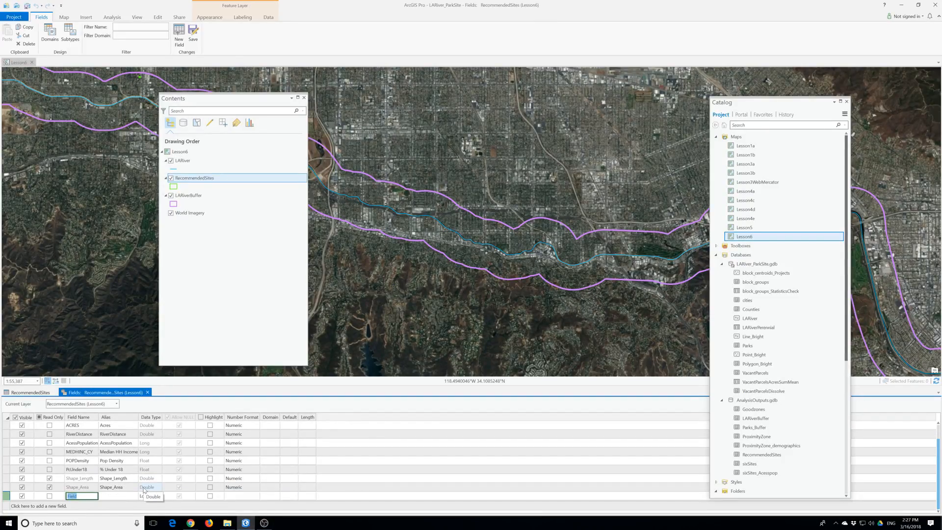
{"action": "type", "text": "SiteID"}
{"action": "key", "text": "Tab"}
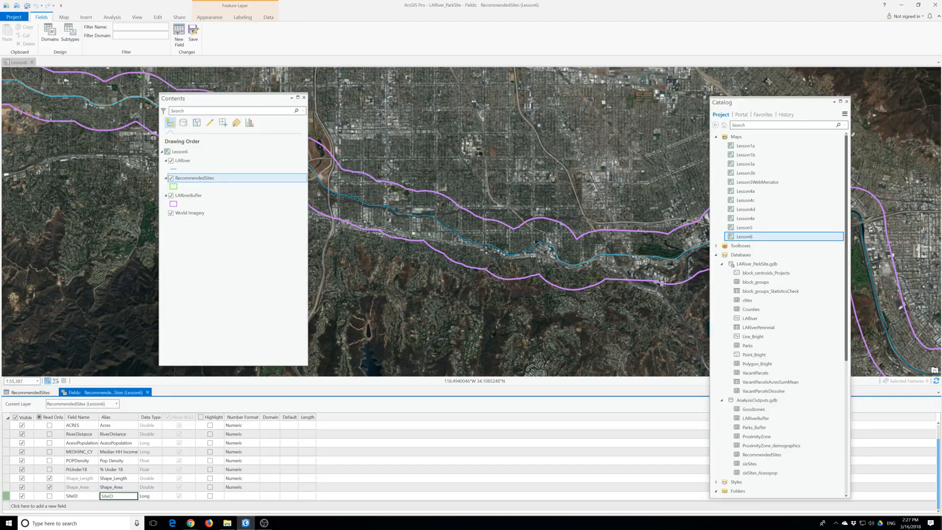
- Set the SiteID field's data type to Short, save the field changes and close the fields design view
{"action": "left_click", "coordinate": [150, 497]}
{"action": "left_click", "coordinate": [158, 497]}
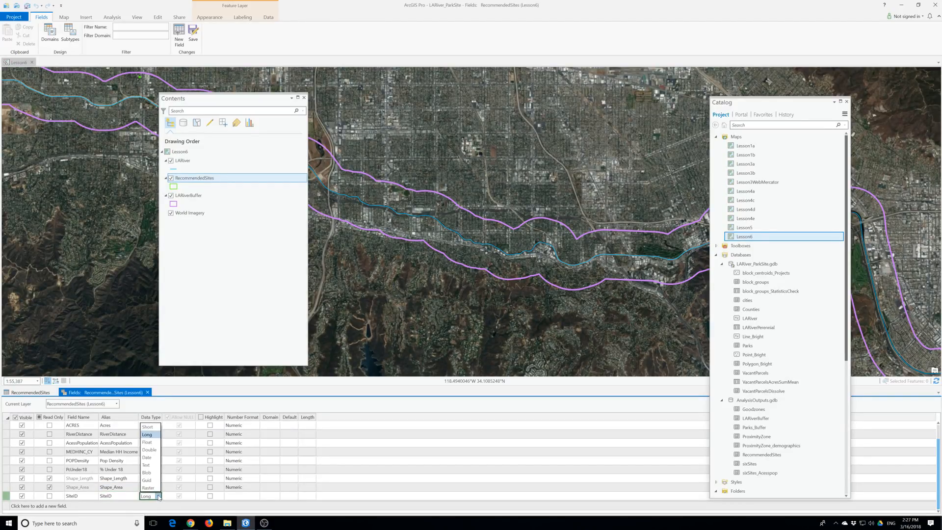
{"action": "left_click", "coordinate": [147, 426]}
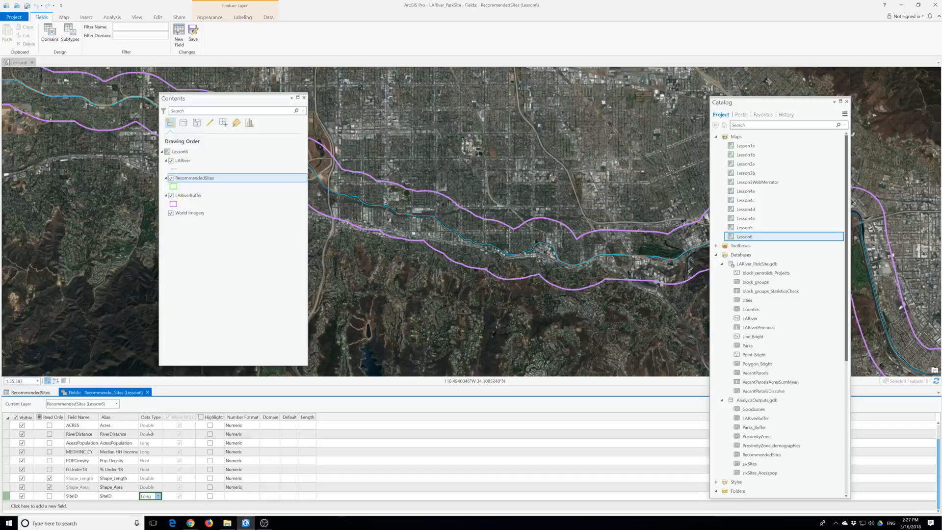
{"action": "left_click", "coordinate": [158, 496]}
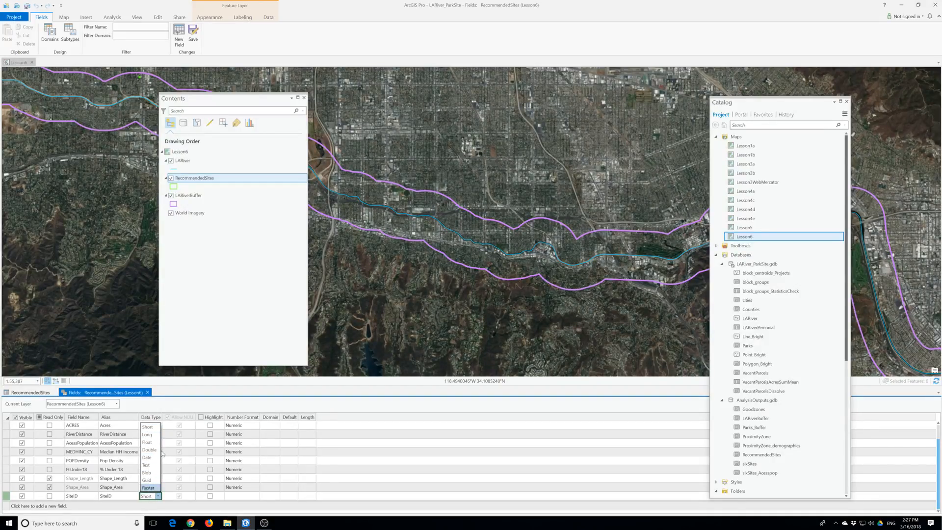
{"action": "left_click", "coordinate": [149, 428]}
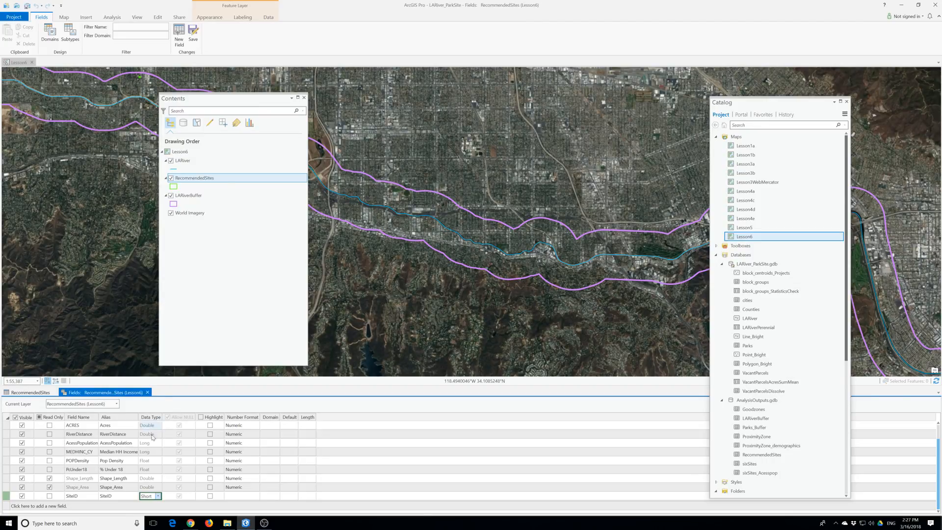
{"action": "left_click", "coordinate": [198, 34]}
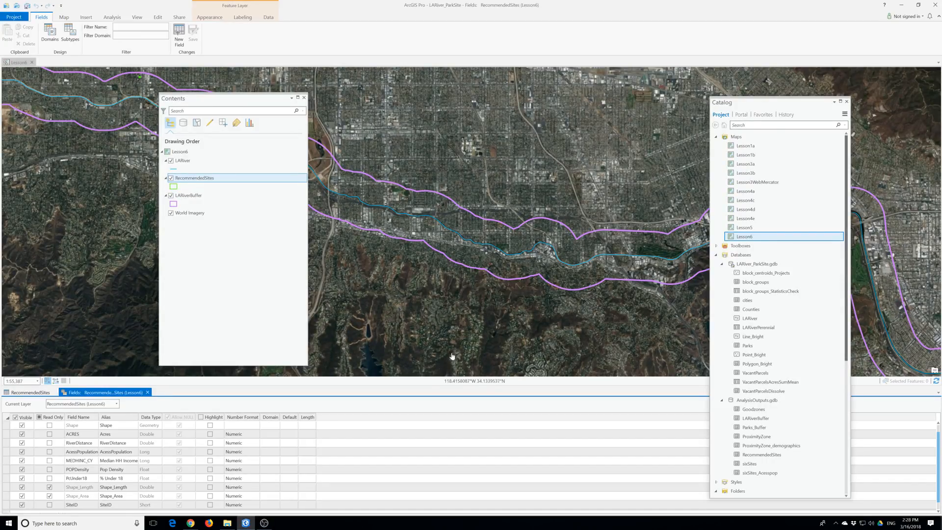
{"action": "left_click", "coordinate": [148, 393]}
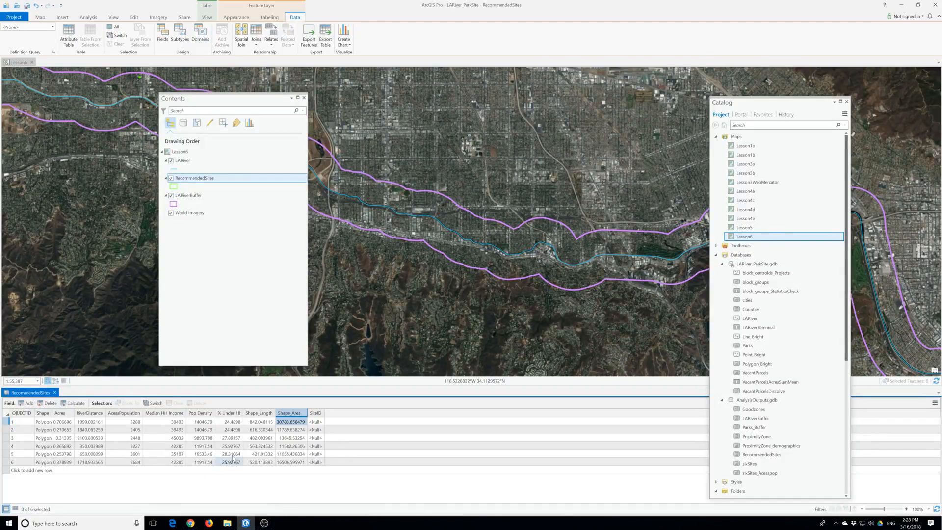
- Calculate the SiteID field of RecommendedSites from the OBJECTID values
{"action": "left_click", "coordinate": [318, 415]}
{"action": "right_click", "coordinate": [319, 415]}
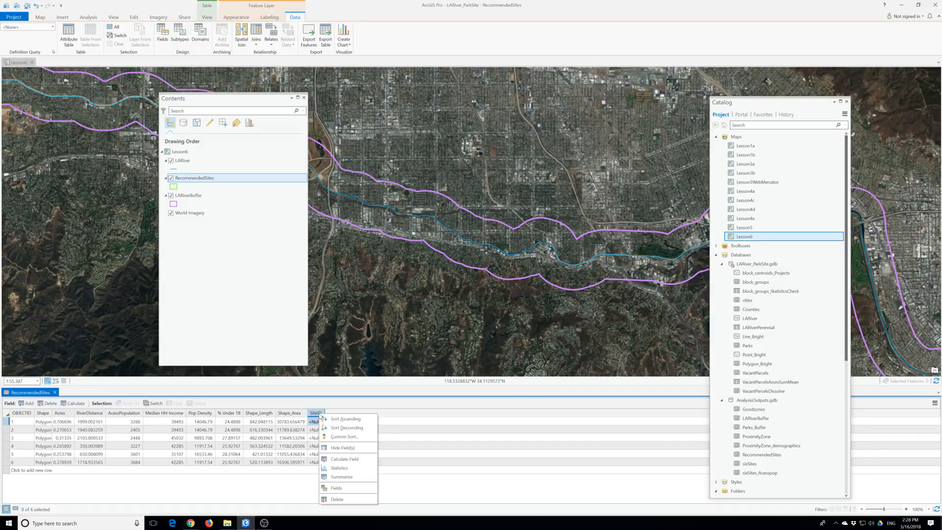
{"action": "left_click", "coordinate": [343, 459]}
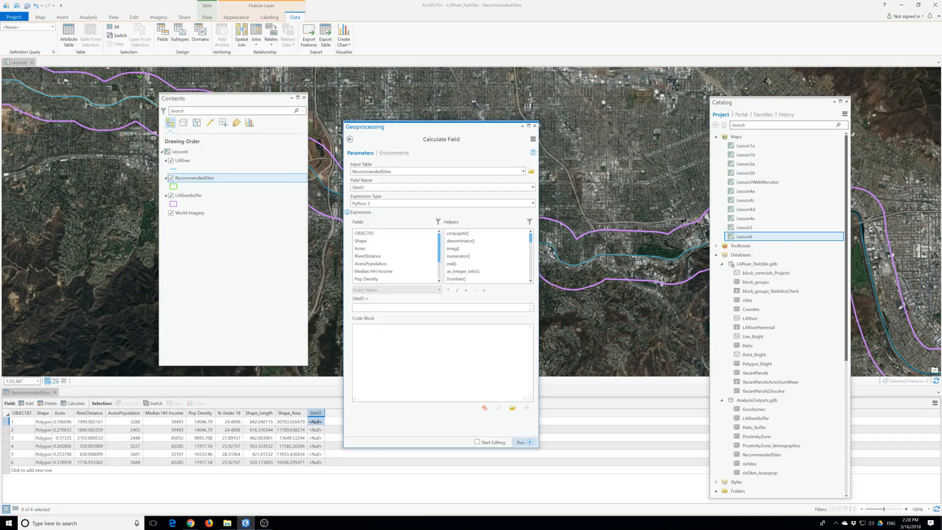
{"action": "double_click", "coordinate": [363, 233]}
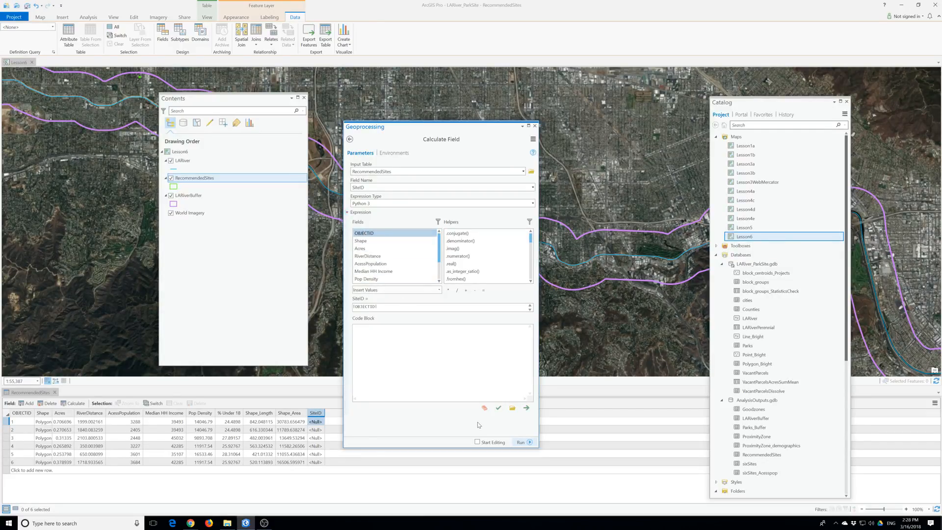
{"action": "left_click", "coordinate": [528, 442]}
{"action": "left_click", "coordinate": [524, 442]}
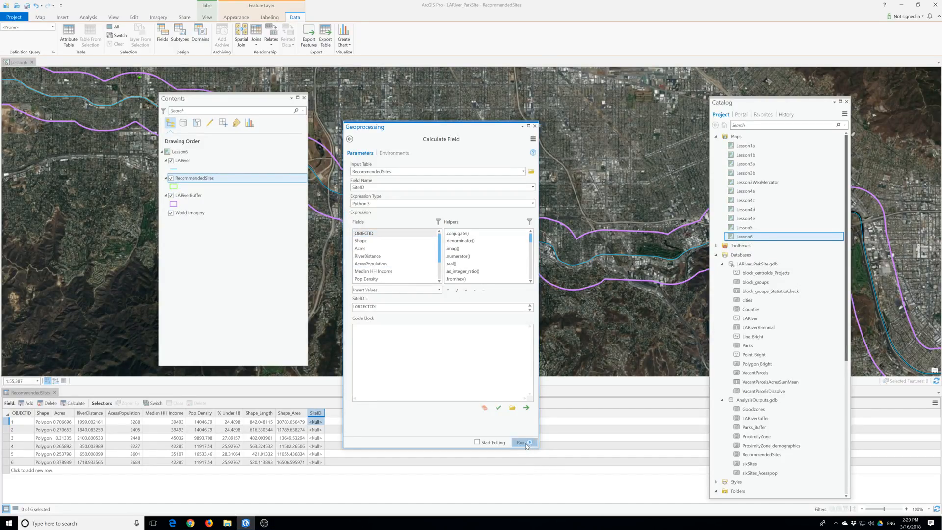
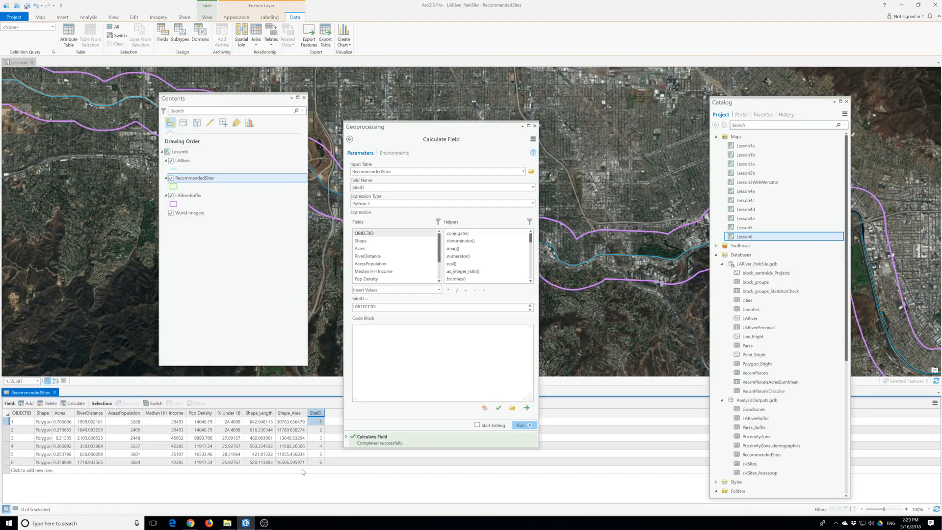
- Open the fields design view of RecommendedSites, hide the Shape_Length and Shape_Area fields and save the changes
{"action": "left_click", "coordinate": [935, 403]}
{"action": "left_click", "coordinate": [895, 430]}
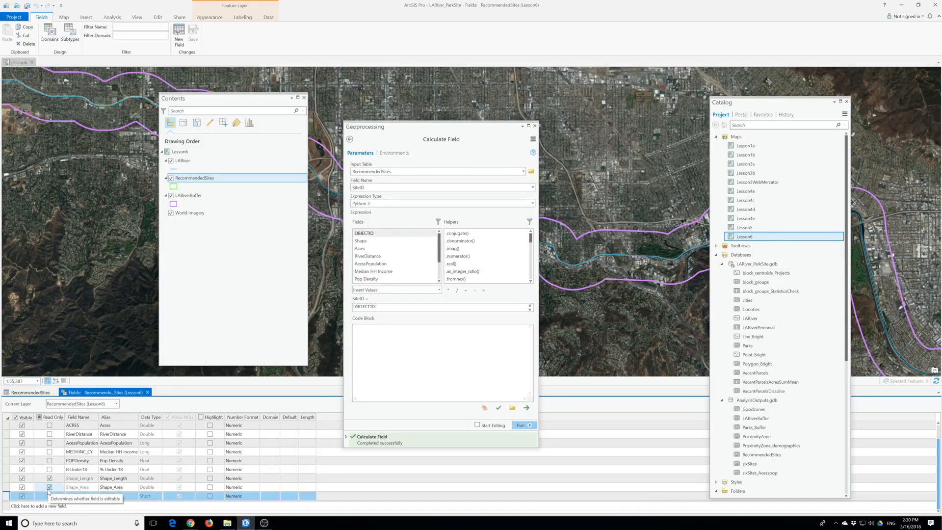
{"action": "left_click", "coordinate": [21, 487]}
{"action": "left_click", "coordinate": [22, 479]}
{"action": "left_click", "coordinate": [195, 38]}
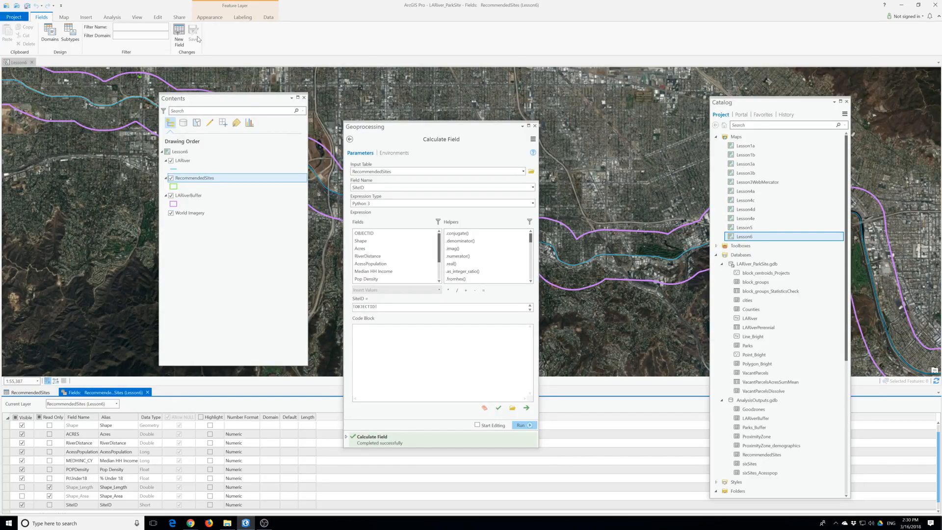
- Move the SiteID field up in the field order so it sits directly after Shape
{"action": "left_click", "coordinate": [5, 505]}
{"action": "scroll", "coordinate": [8, 467], "scroll_direction": "down", "scroll_amount": 1}
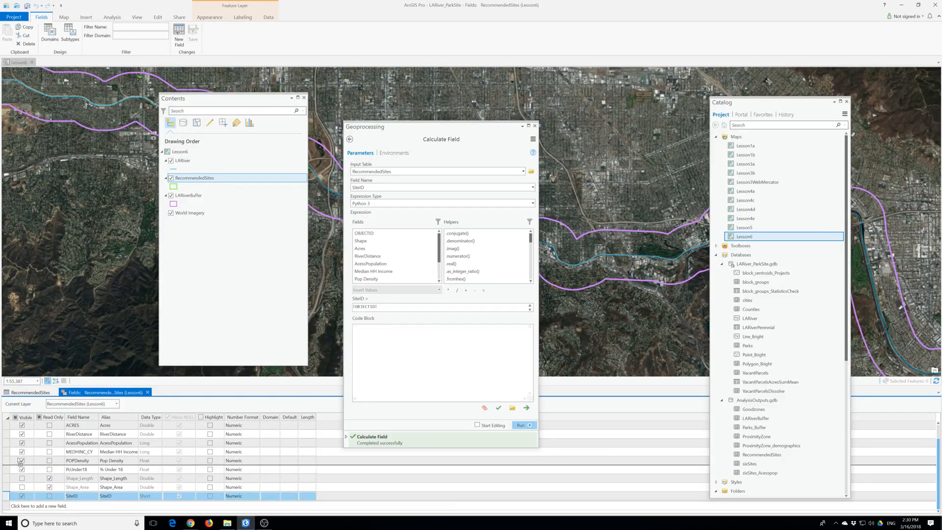
{"action": "scroll", "coordinate": [11, 432], "scroll_direction": "up", "scroll_amount": 2}
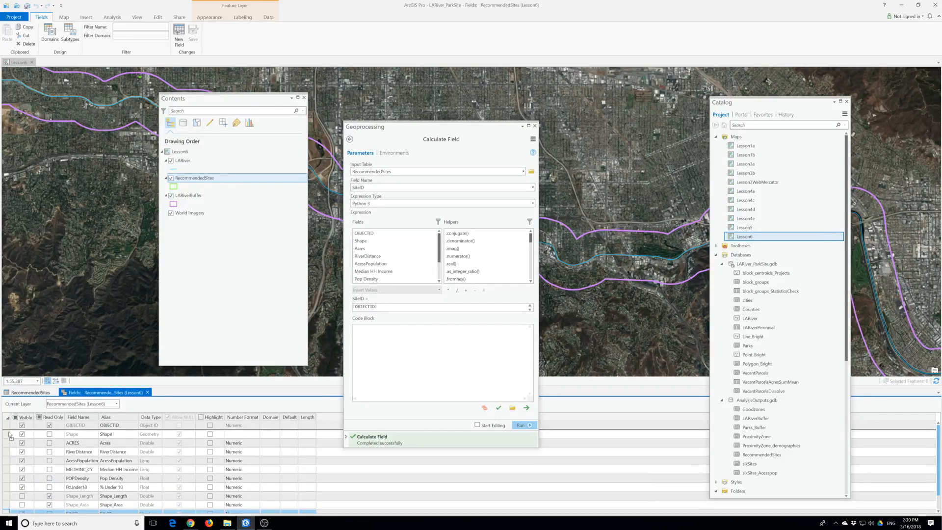
{"action": "left_click_drag", "start_coordinate": [9, 442], "coordinate": [9, 443]}
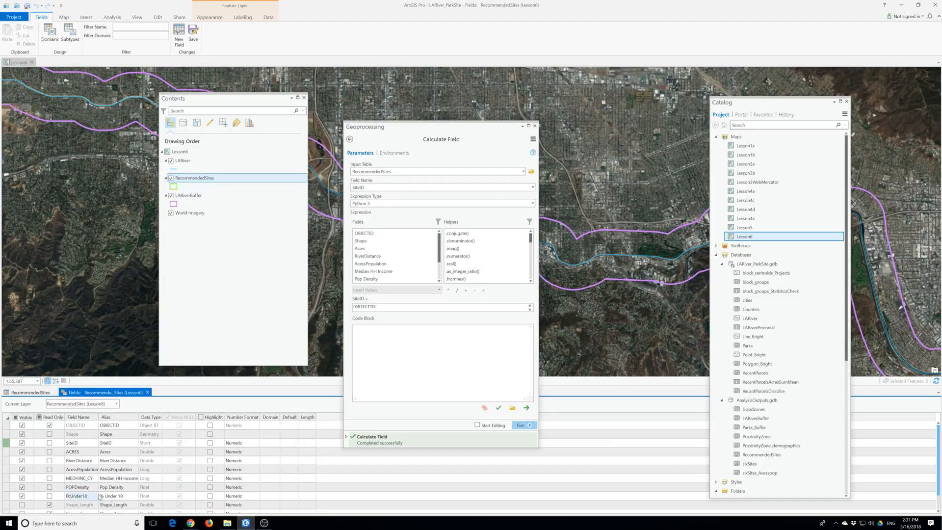
- Set the number format of the PctUnder18 field to Percentage and adjust its decimal places
{"action": "left_click", "coordinate": [242, 496]}
{"action": "left_click", "coordinate": [255, 497]}
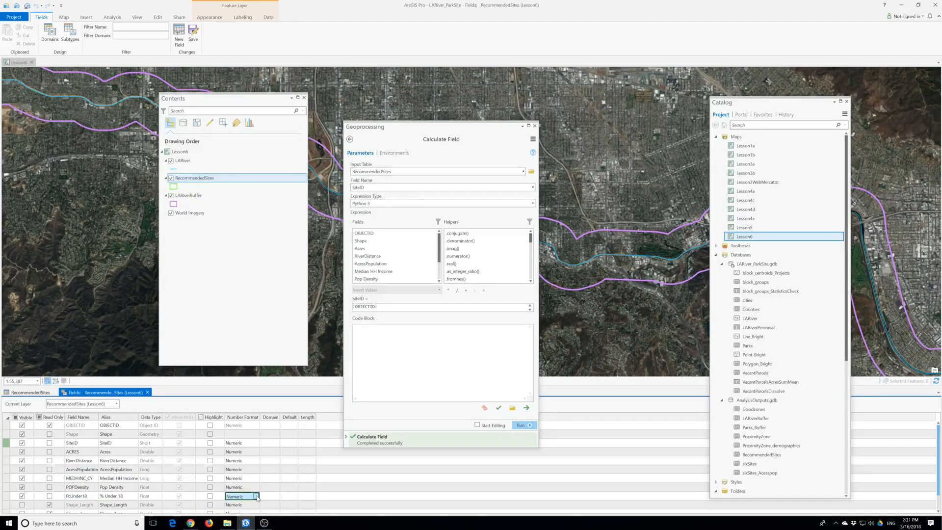
{"action": "left_click", "coordinate": [257, 496]}
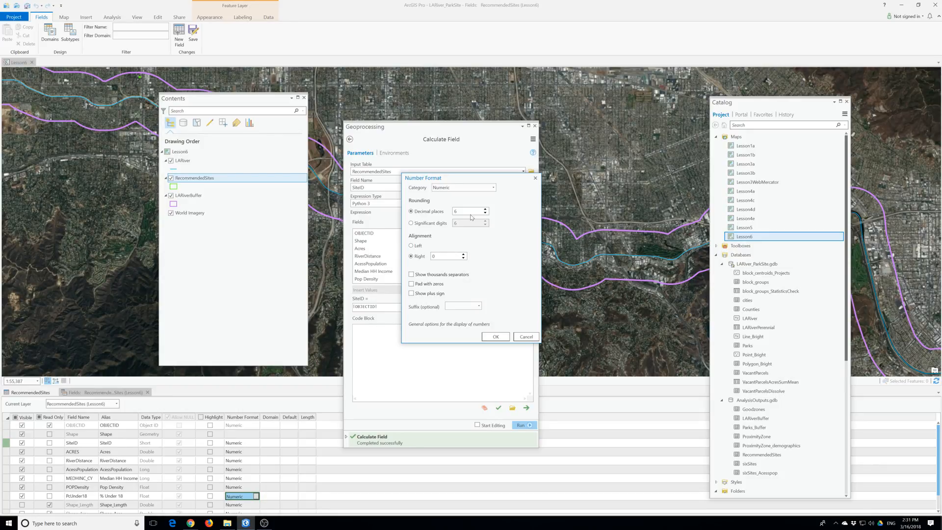
{"action": "left_click", "coordinate": [467, 188]}
{"action": "left_click", "coordinate": [459, 224]}
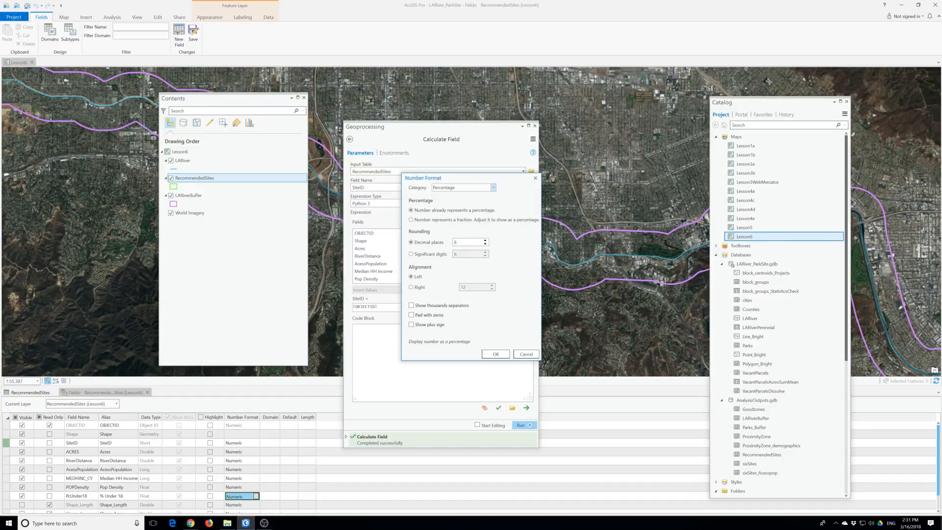
{"action": "left_click", "coordinate": [485, 241]}
{"action": "left_click", "coordinate": [485, 245]}
{"action": "left_click", "coordinate": [494, 354]}
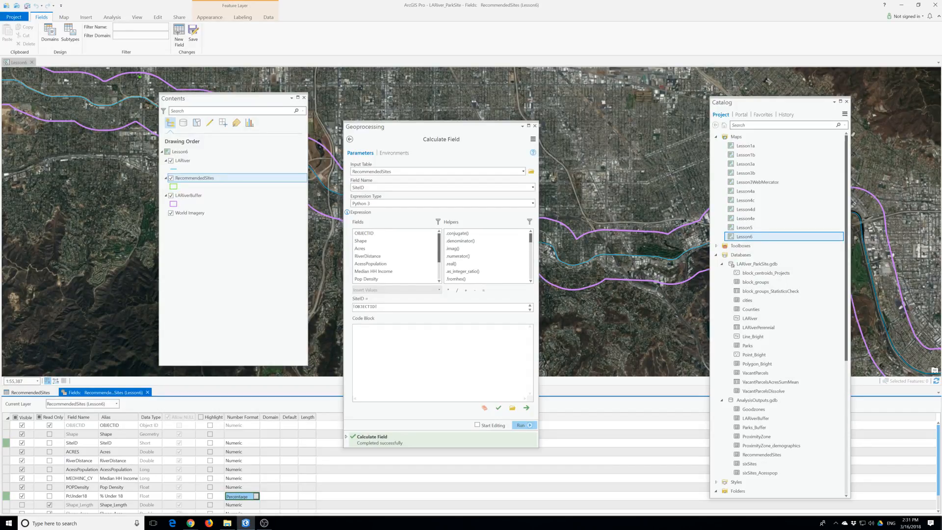
- Enlarge the fields design view and close the Geoprocessing, Contents and Catalog panes
{"action": "left_click", "coordinate": [535, 125]}
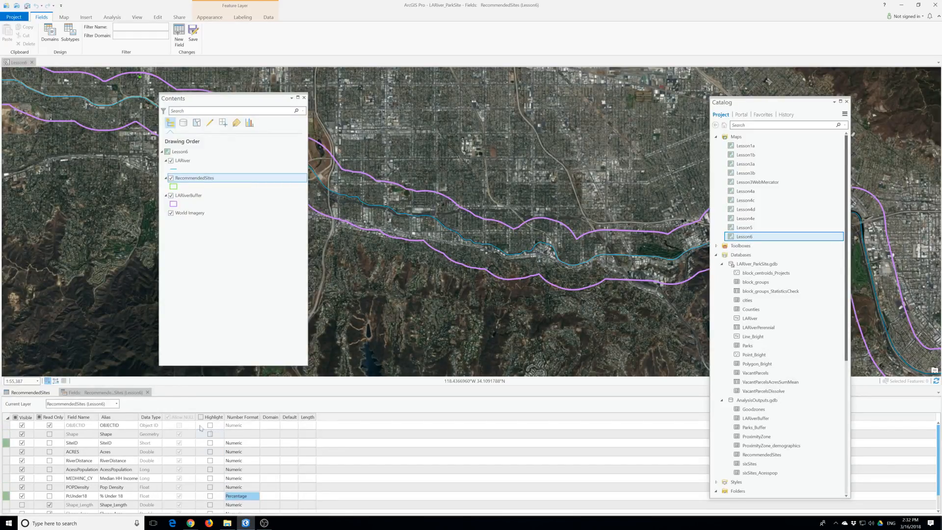
{"action": "left_click_drag", "start_coordinate": [195, 387], "coordinate": [204, 249]}
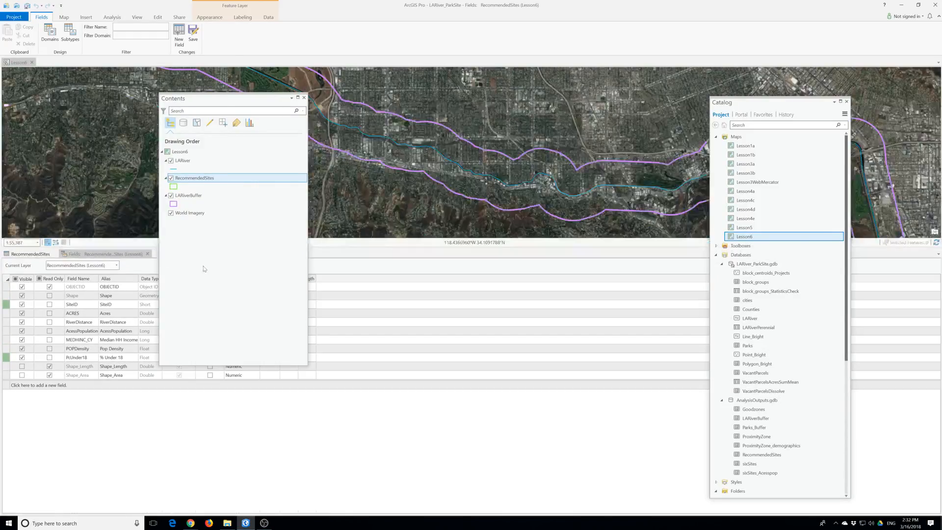
{"action": "left_click", "coordinate": [304, 98]}
{"action": "left_click", "coordinate": [847, 102]}
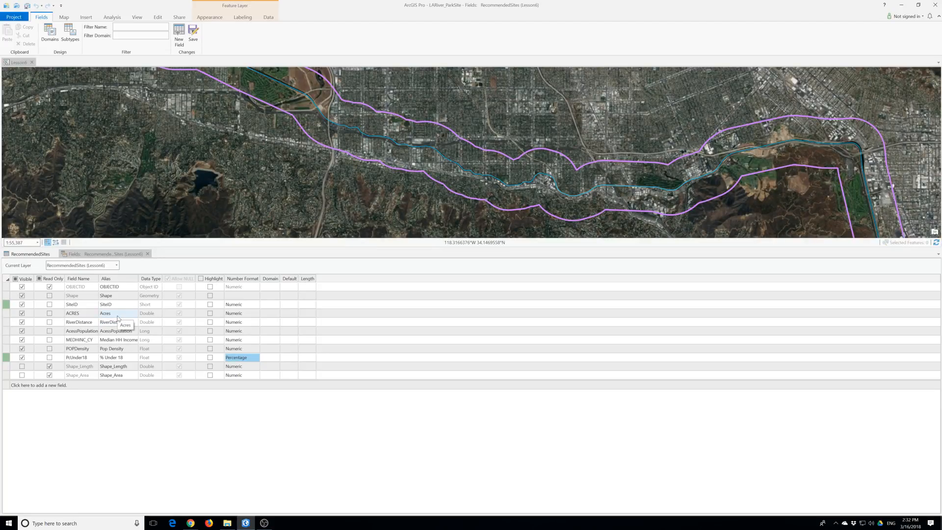
- Set the number format of the ACRES field to 2 decimal places
{"action": "left_click", "coordinate": [256, 315]}
{"action": "left_click", "coordinate": [259, 317]}
{"action": "left_click", "coordinate": [256, 316]}
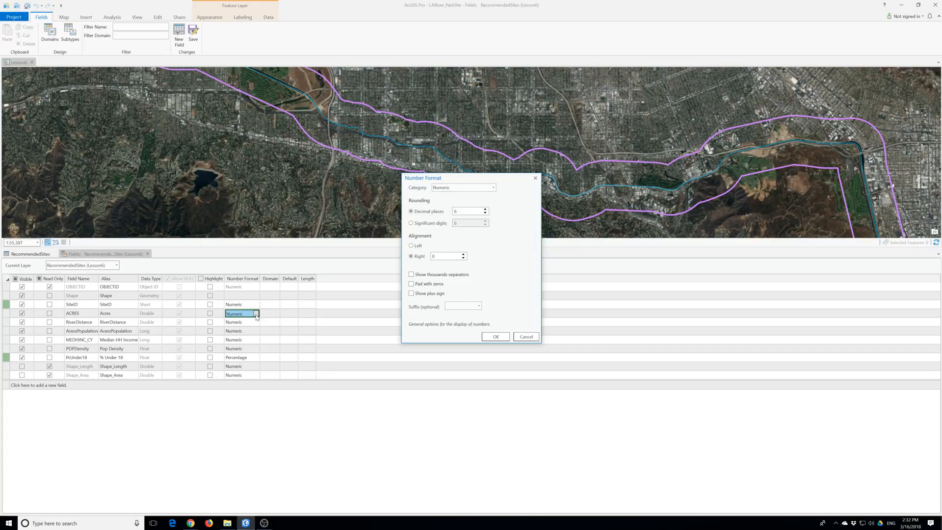
{"action": "left_click", "coordinate": [443, 212]}
{"action": "type", "text": "2"}
{"action": "left_click", "coordinate": [500, 339]}
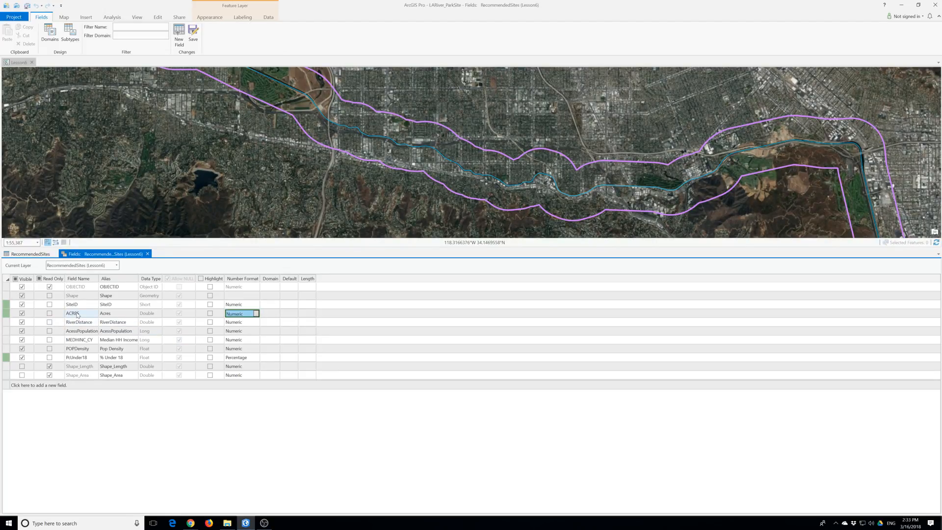
- Change the alias of the RiverDistance field to "Feet to LARiver"
{"action": "left_click", "coordinate": [125, 325]}
{"action": "left_click", "coordinate": [125, 327]}
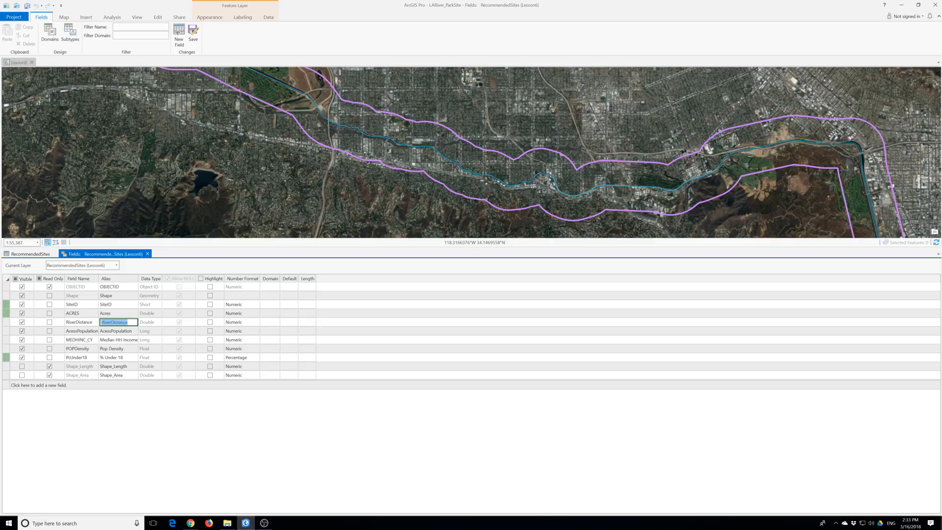
{"action": "type", "text": "Feet to LARiver"}
- Format the RiverDistance field with 0 decimal places and thousands separators
{"action": "left_click", "coordinate": [255, 325]}
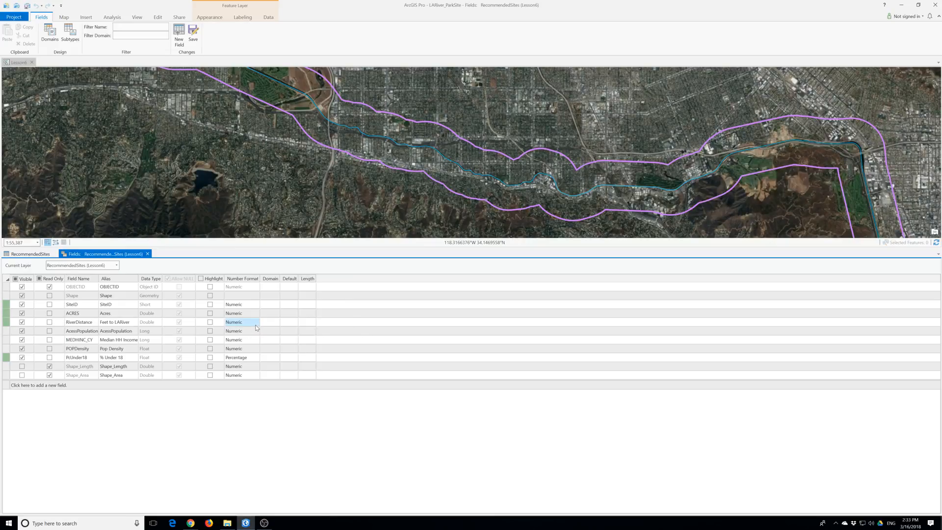
{"action": "left_click", "coordinate": [256, 324]}
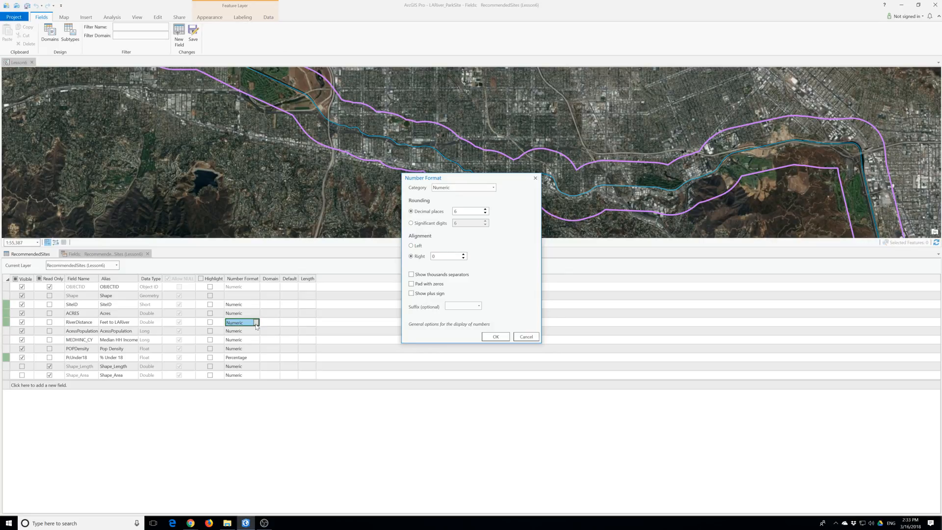
{"action": "left_click", "coordinate": [412, 276]}
{"action": "left_click_drag", "start_coordinate": [461, 212], "coordinate": [443, 215]}
{"action": "type", "text": "0"}
{"action": "left_click", "coordinate": [497, 337]}
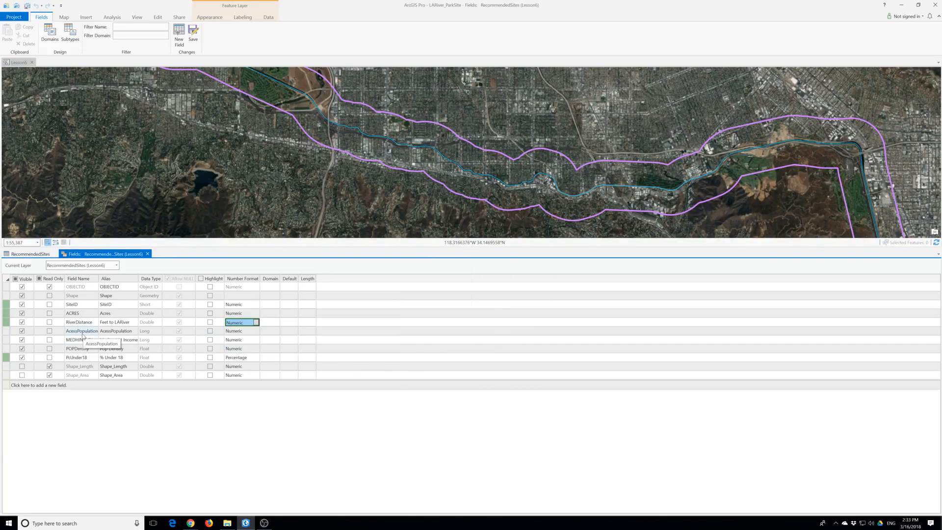
- Widen the Alias column and change the alias of the AcessPopulation field to "1/4 Mile Population"
{"action": "left_click", "coordinate": [116, 331]}
{"action": "left_click_drag", "start_coordinate": [99, 279], "coordinate": [329, 279]}
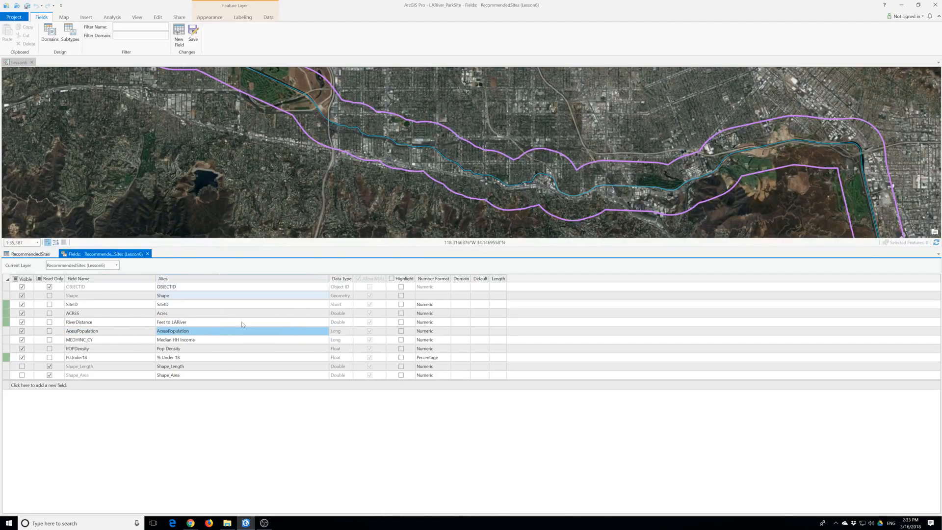
{"action": "left_click", "coordinate": [190, 331]}
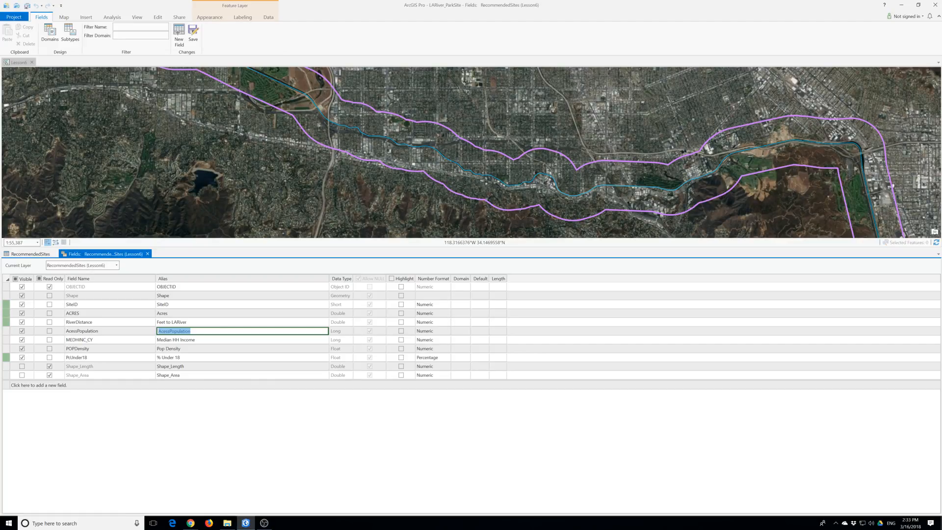
{"action": "type", "text": "1/4 Mile Population"}
{"action": "key", "text": "BackSpace"}
{"action": "key", "text": "BackSpace"}
{"action": "key", "text": "BackSpace"}
{"action": "key", "text": "BackSpace"}
{"action": "key", "text": "BackSpace"}
{"action": "key", "text": "BackSpace"}
{"action": "type", "text": "ation"}
- Show thousands separators in the number format of the AcessPopulation field
{"action": "left_click", "coordinate": [435, 334]}
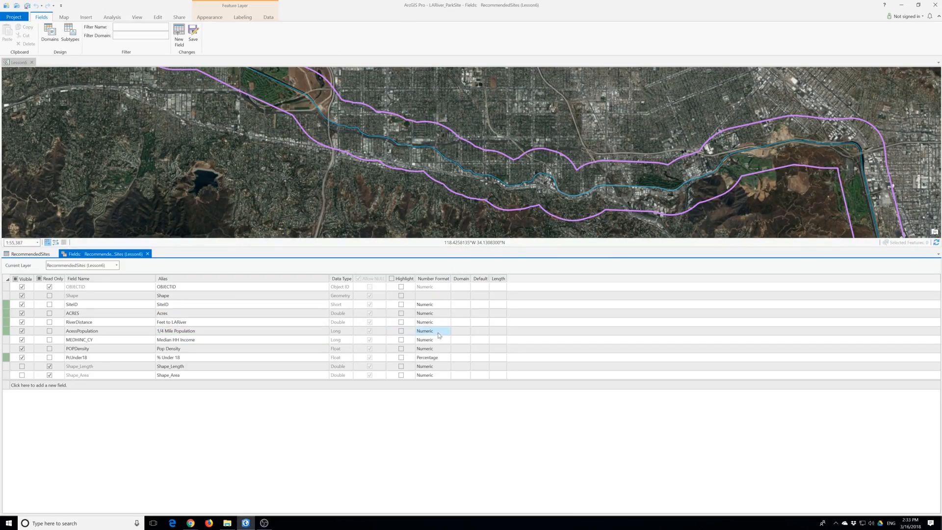
{"action": "left_click", "coordinate": [448, 334]}
{"action": "left_click", "coordinate": [411, 275]}
{"action": "left_click", "coordinate": [496, 337]}
- Change the alias of the MEDHINC_CY field to "Median Household Income"
{"action": "left_click", "coordinate": [81, 339]}
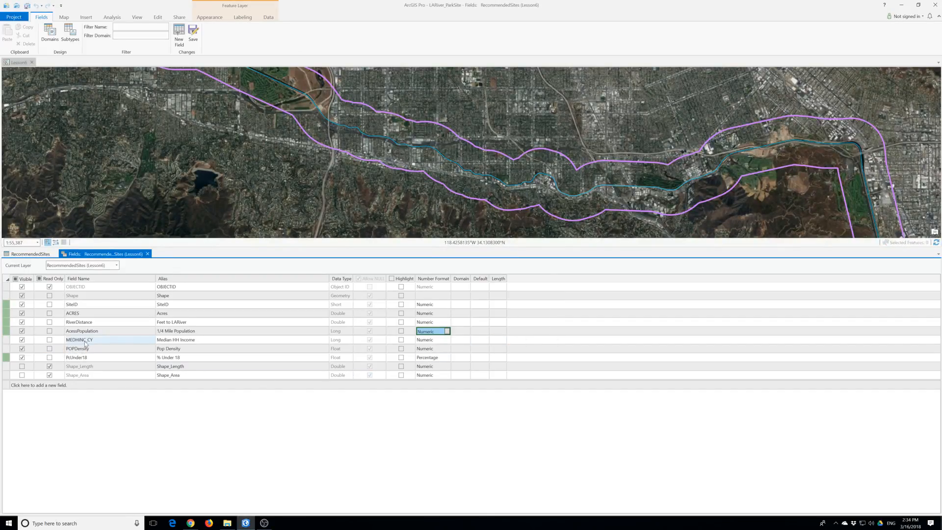
{"action": "left_click", "coordinate": [181, 343]}
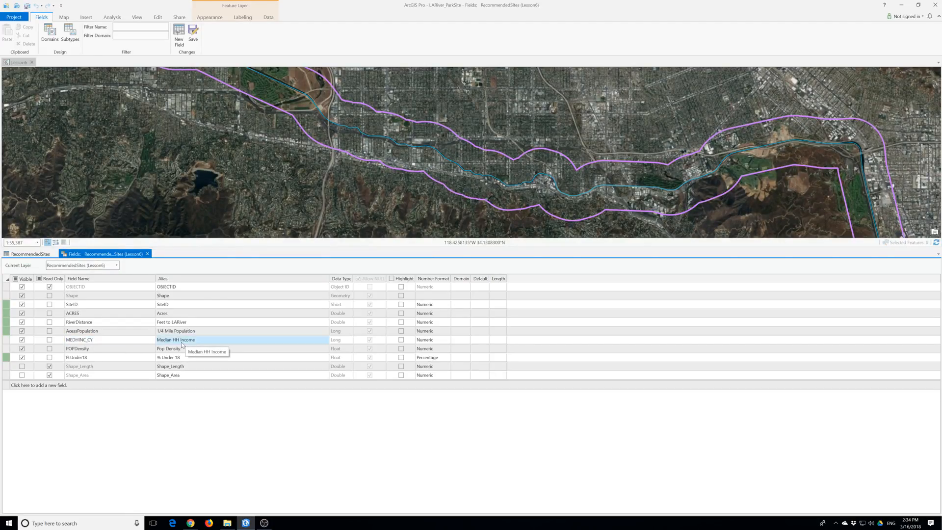
{"action": "left_click", "coordinate": [182, 343]}
{"action": "key", "text": "BackSpace"}
{"action": "type", "text": "household"}
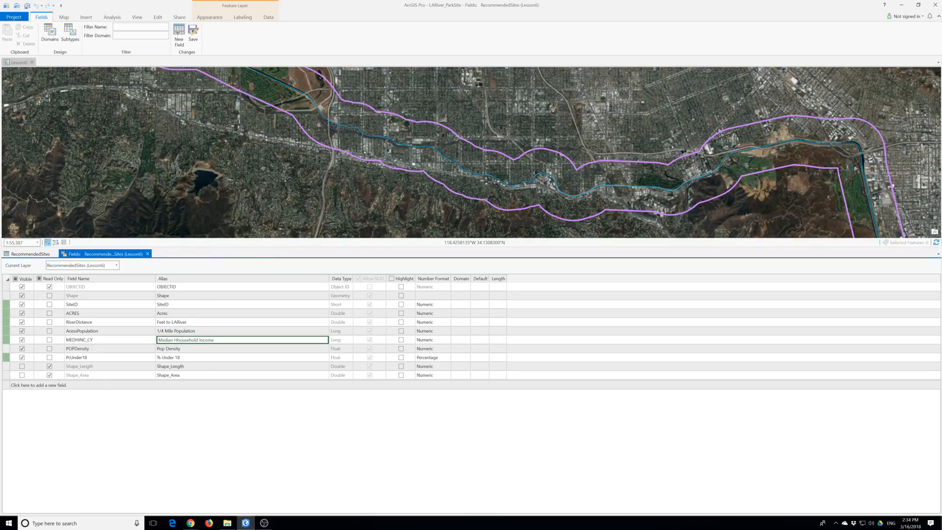
{"action": "key", "text": "Left"}
{"action": "key", "text": "Left"}
{"action": "key", "text": "BackSpace"}
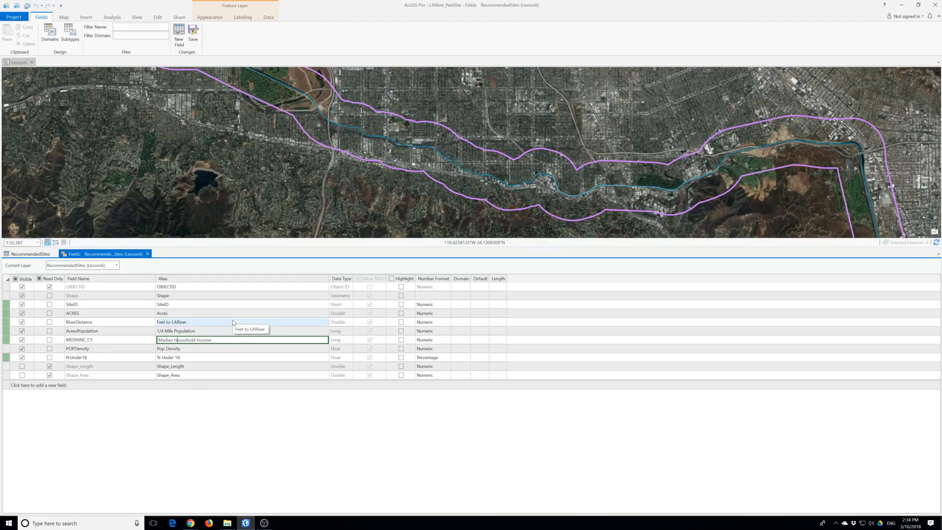
- Show thousands separators in the number format of the MEDHINC_CY field
{"action": "left_click", "coordinate": [422, 342]}
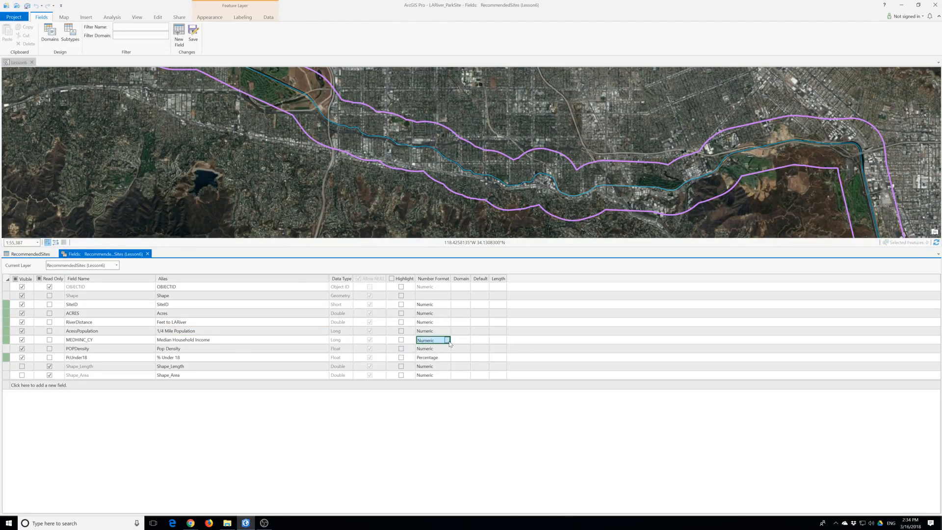
{"action": "left_click", "coordinate": [448, 342]}
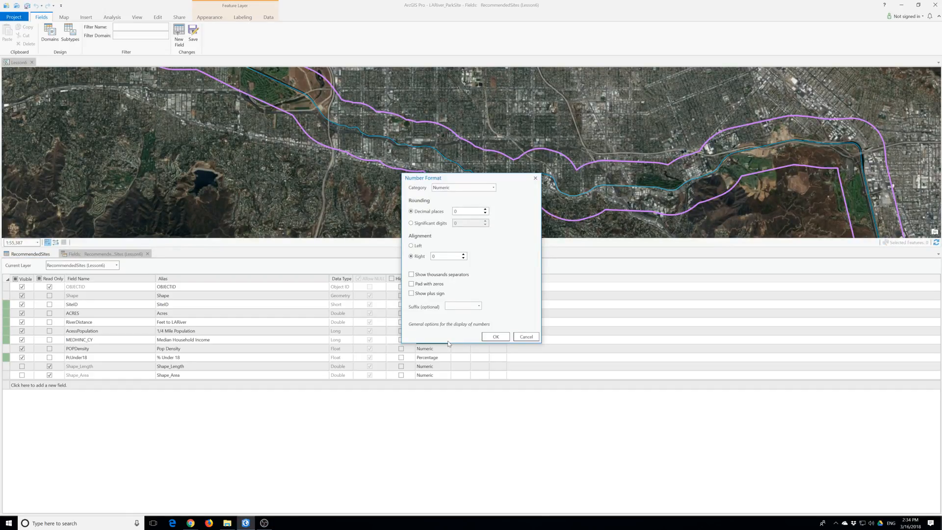
{"action": "left_click", "coordinate": [411, 275]}
{"action": "left_click", "coordinate": [495, 336]}
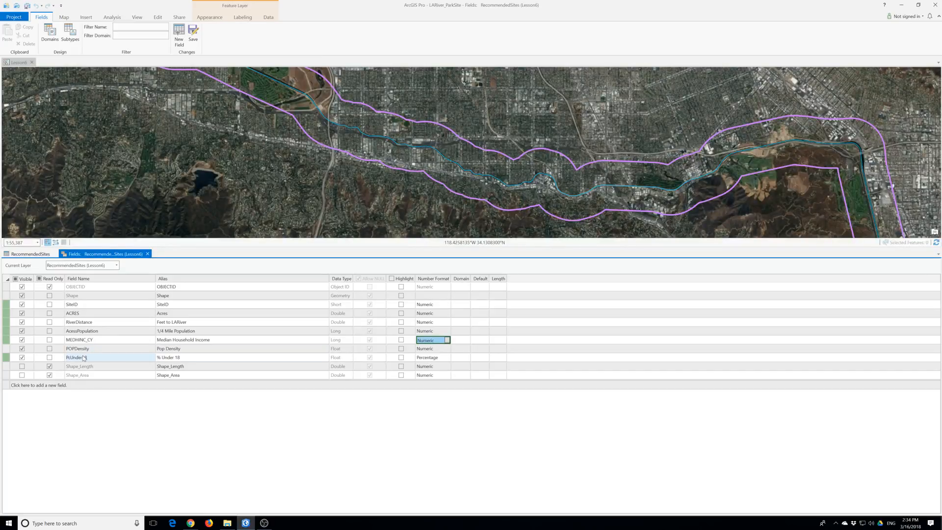
- Change the alias of the POPDensity field to "People Per Square Nuke"
{"action": "double_click", "coordinate": [183, 349]}
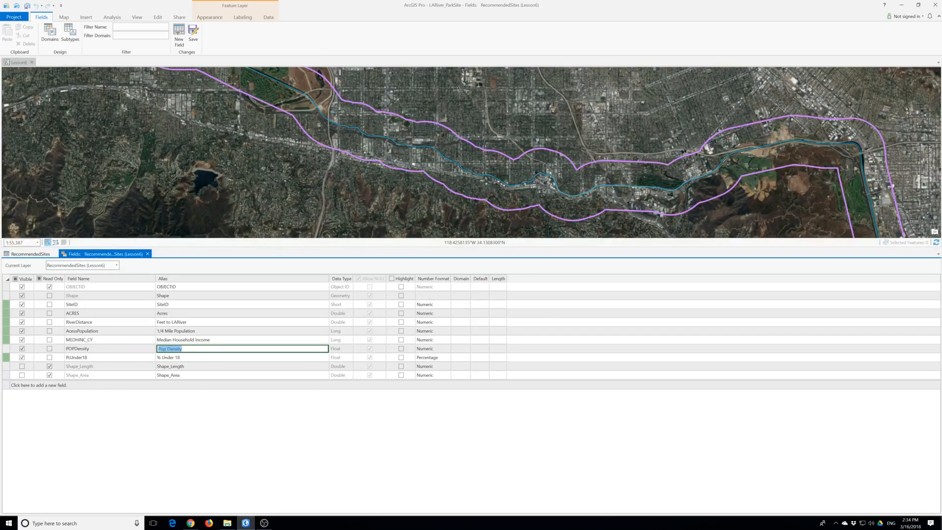
{"action": "type", "text": "People Per A"}
{"action": "key", "text": "Tab"}
{"action": "double_click", "coordinate": [186, 350]}
{"action": "left_click", "coordinate": [186, 350]}
{"action": "type", "text": "S"}
{"action": "key", "text": "Tab"}
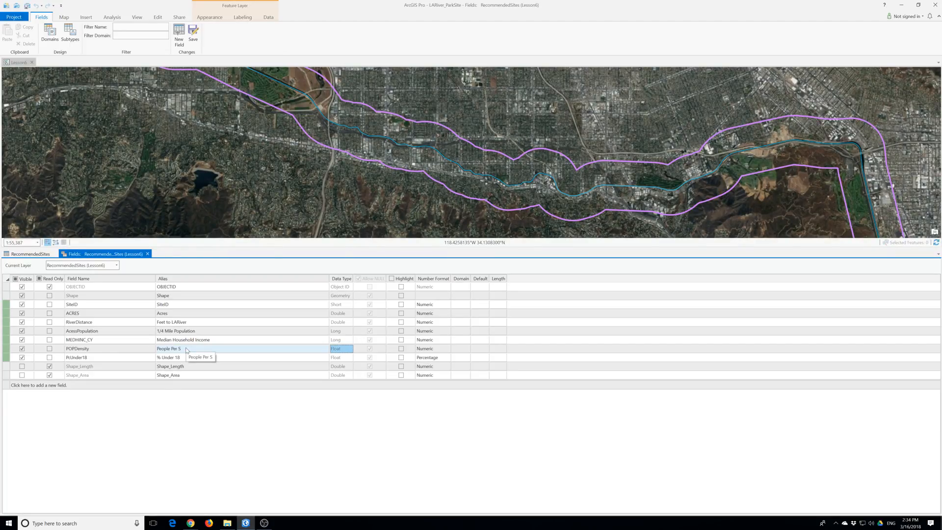
{"action": "left_click", "coordinate": [186, 350]}
{"action": "left_click", "coordinate": [187, 349]}
{"action": "left_click", "coordinate": [186, 349]}
{"action": "type", "text": "quare Mile"}
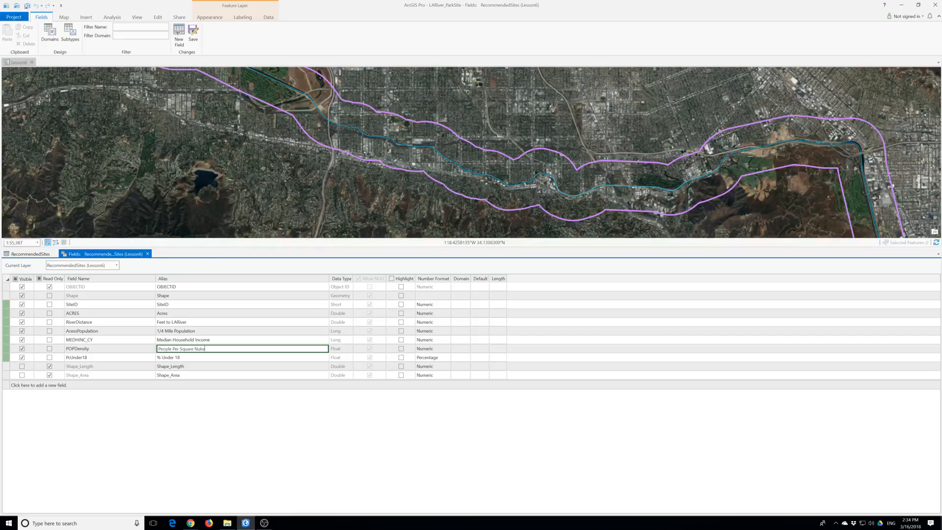
- Set the number format category of the MEDHINC_CY field to Currency
{"action": "left_click", "coordinate": [444, 349]}
{"action": "left_click", "coordinate": [446, 352]}
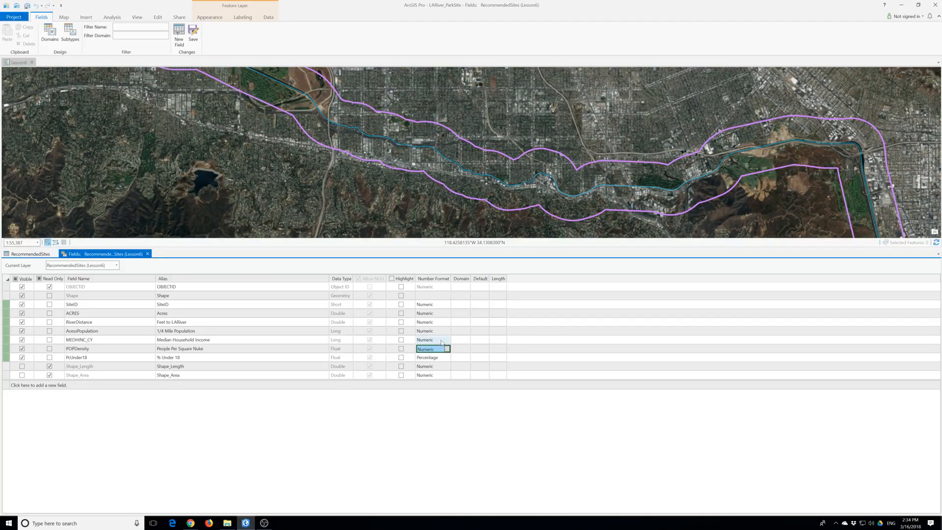
{"action": "left_click", "coordinate": [447, 349]}
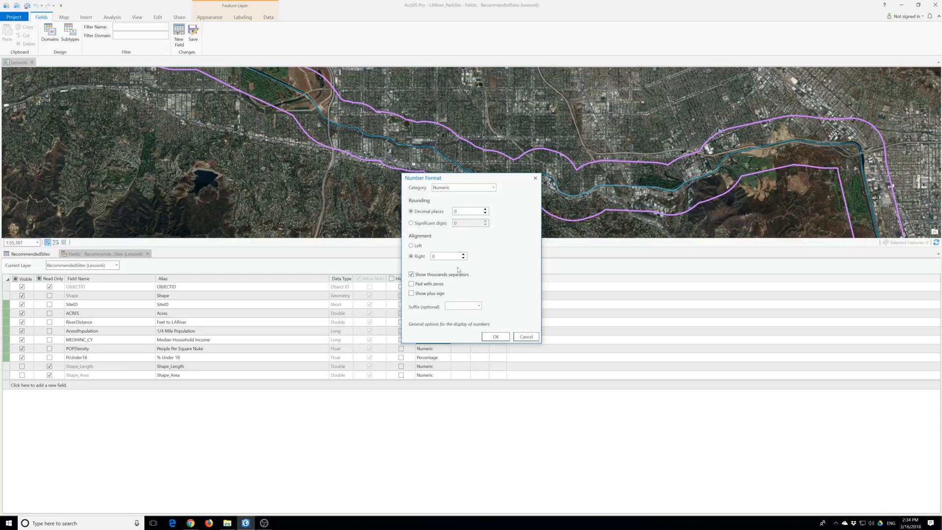
{"action": "left_click", "coordinate": [459, 189]}
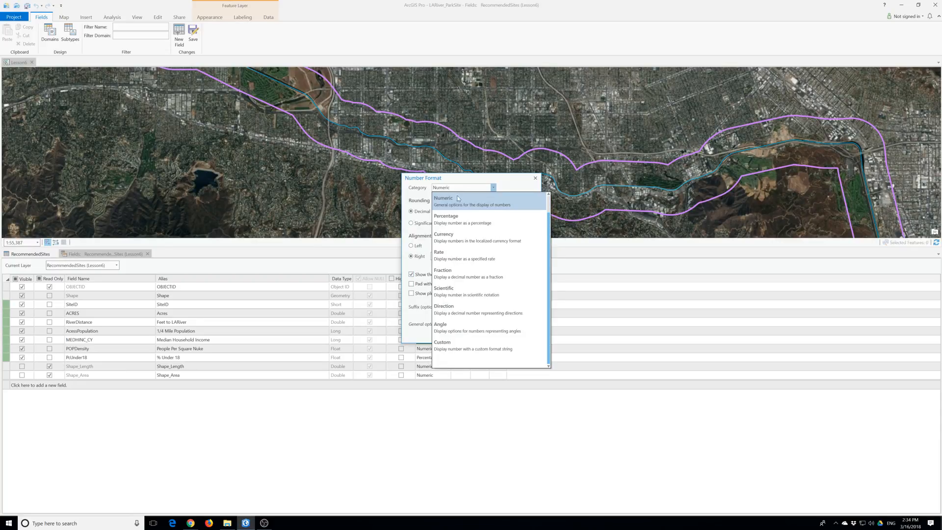
{"action": "left_click", "coordinate": [453, 237]}
{"action": "left_click", "coordinate": [490, 223]}
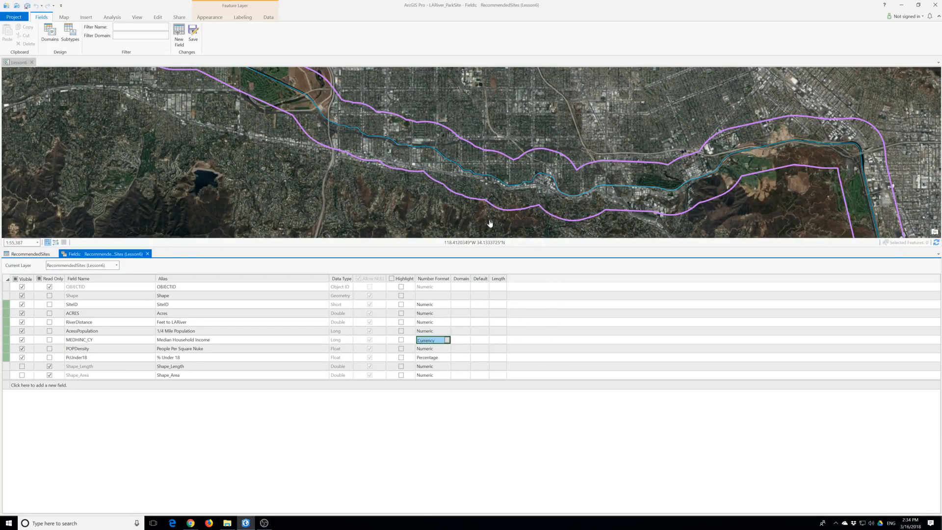
- Set the number format of the POPDensity field to 0 decimal places with thousands separators shown
{"action": "left_click", "coordinate": [440, 350]}
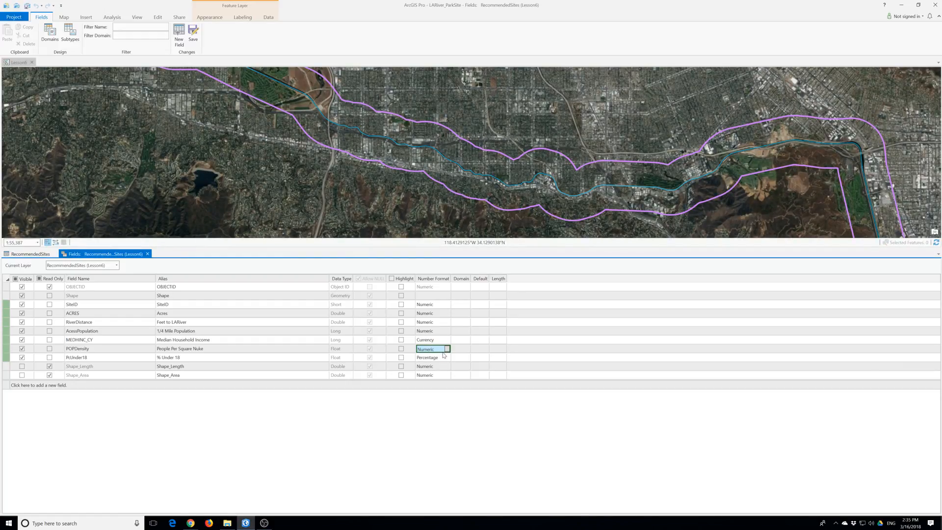
{"action": "left_click", "coordinate": [447, 349]}
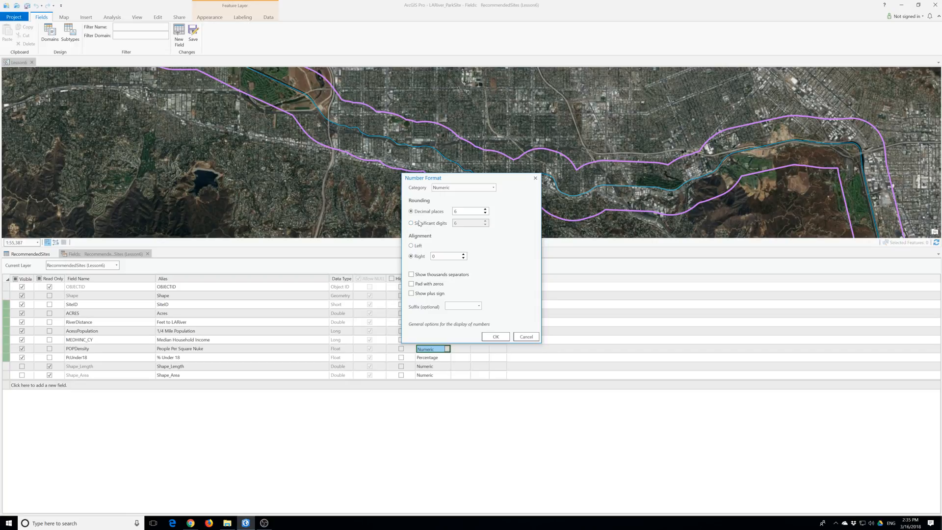
{"action": "double_click", "coordinate": [455, 211]}
{"action": "type", "text": "0"}
{"action": "left_click", "coordinate": [411, 274]}
{"action": "left_click", "coordinate": [497, 336]}
- Save the field changes and close the fields view of RecommendedSites
{"action": "left_click", "coordinate": [193, 34]}
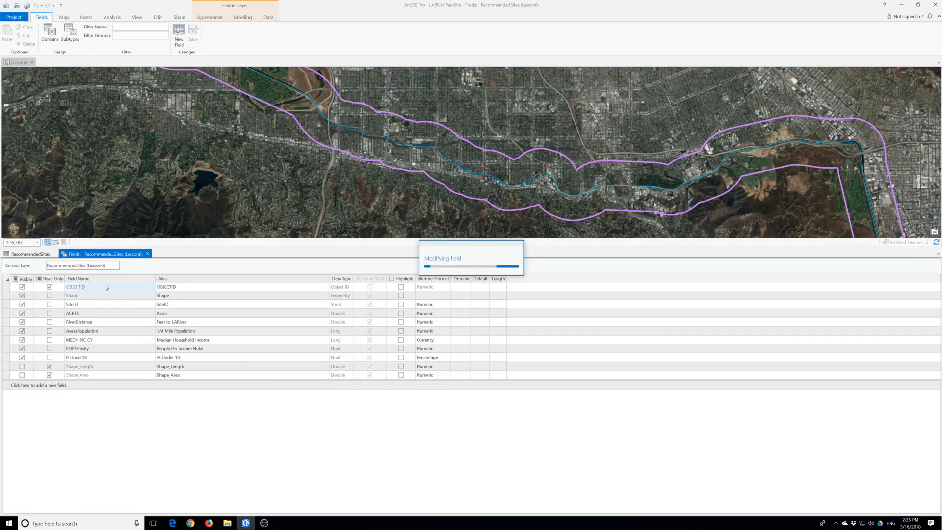
{"action": "left_click", "coordinate": [147, 255]}
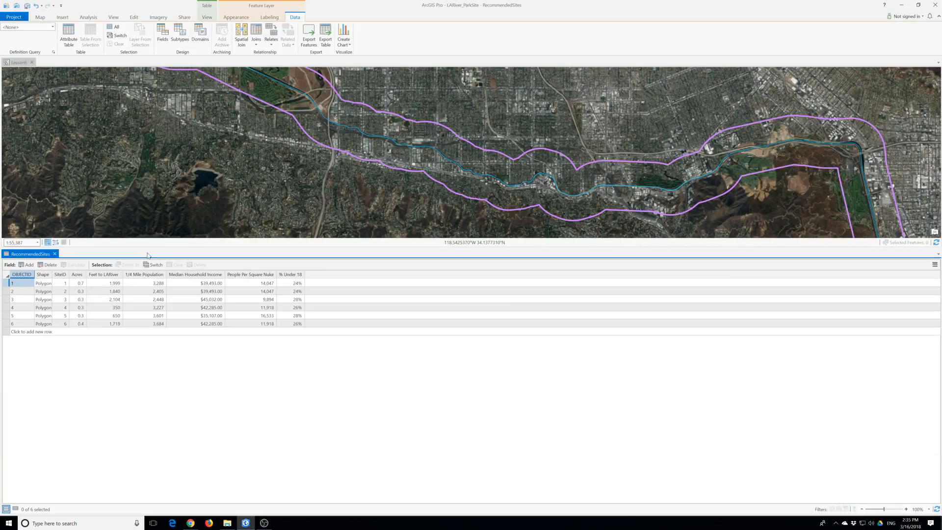
{"action": "left_click", "coordinate": [263, 294]}
- Widen the Shape column in the RecommendedSites attribute table, then close the table
{"action": "left_click_drag", "start_coordinate": [52, 275], "coordinate": [74, 276]}
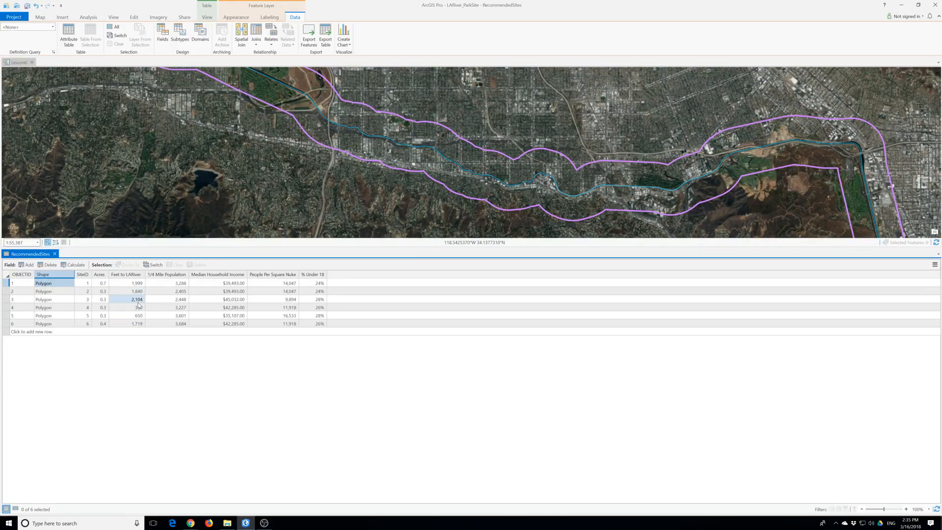
{"action": "mouse_move", "coordinate": [164, 282]}
{"action": "mouse_move", "coordinate": [233, 285]}
{"action": "left_click", "coordinate": [55, 254]}
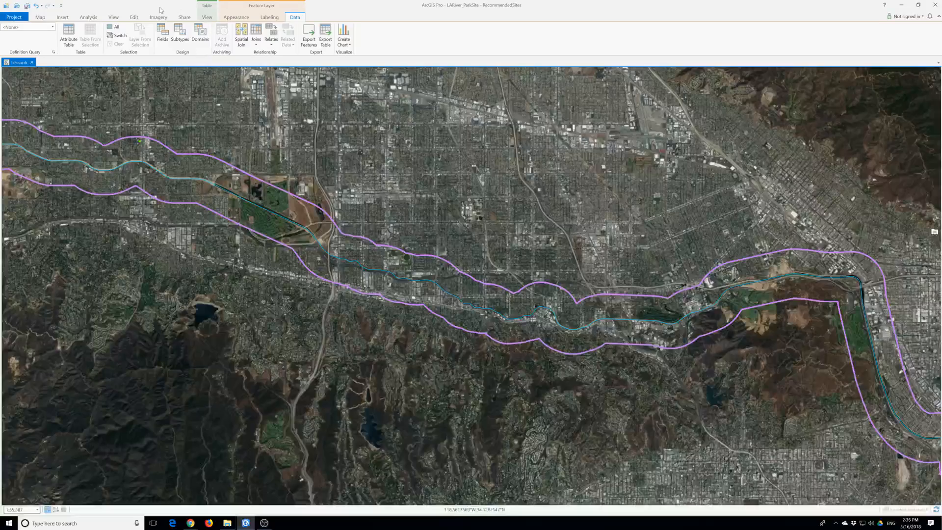
- Display the Catalog and Contents panes and move the Contents pane toward the map's western edge
{"action": "left_click", "coordinate": [91, 17]}
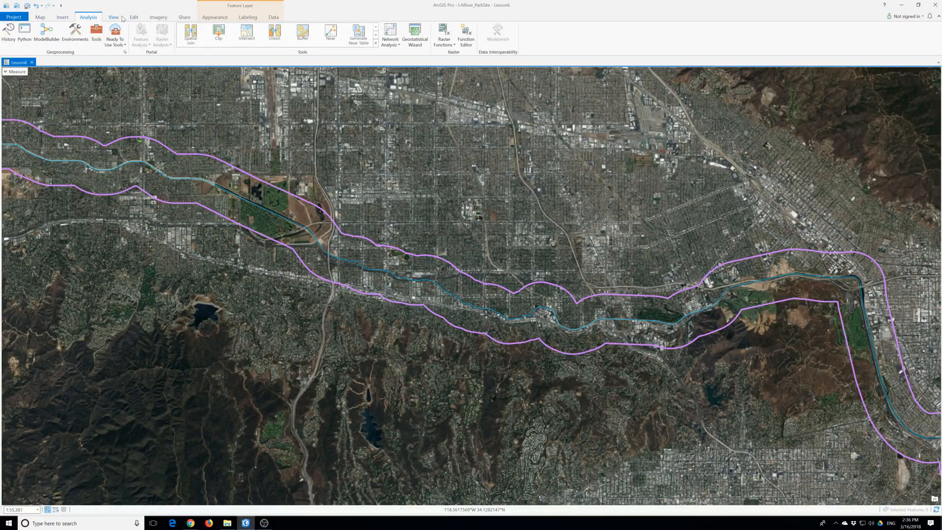
{"action": "left_click", "coordinate": [114, 17]}
{"action": "left_click", "coordinate": [73, 34]}
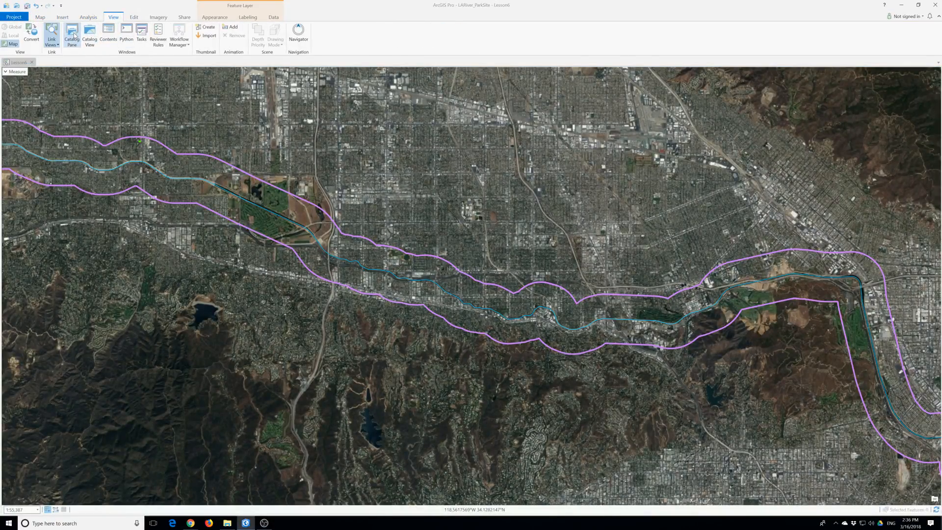
{"action": "left_click", "coordinate": [126, 34]}
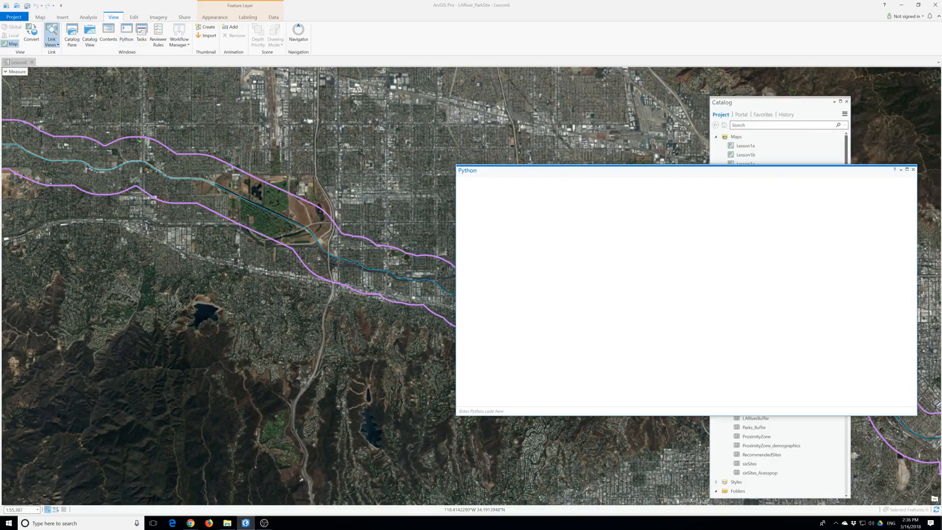
{"action": "left_click", "coordinate": [913, 169]}
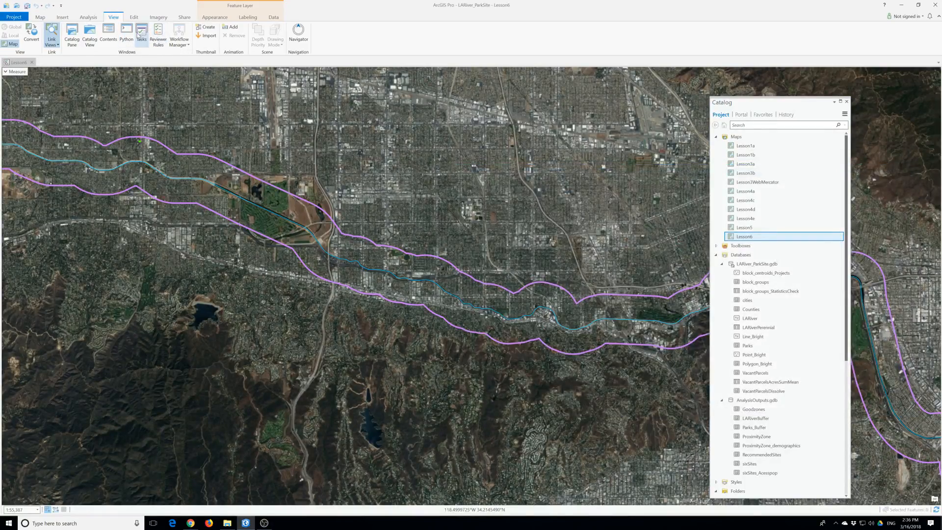
{"action": "left_click", "coordinate": [108, 34]}
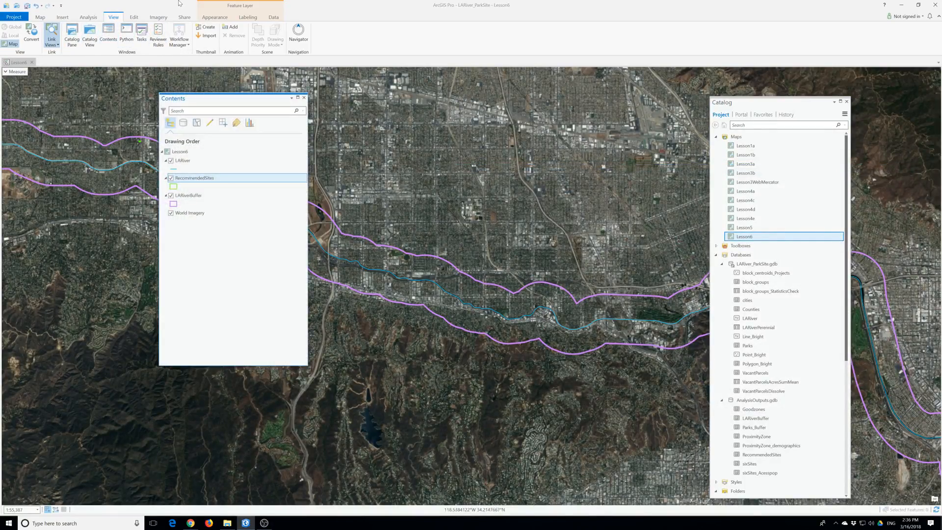
{"action": "left_click_drag", "start_coordinate": [211, 101], "coordinate": [99, 131]}
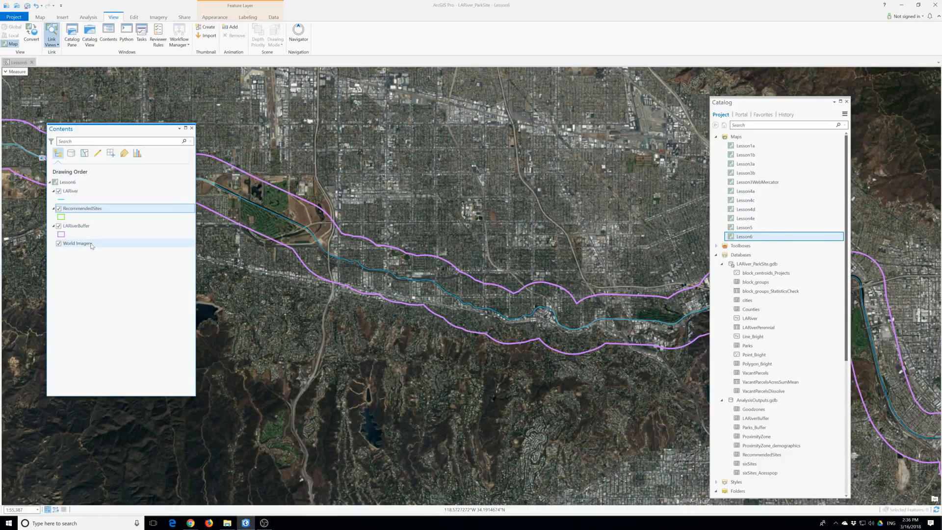
- Start saving the RecommendedSites layer as a layer file and browse to the UGIS3 > ParkSite > MapsAndMore folder
{"action": "right_click", "coordinate": [82, 213]}
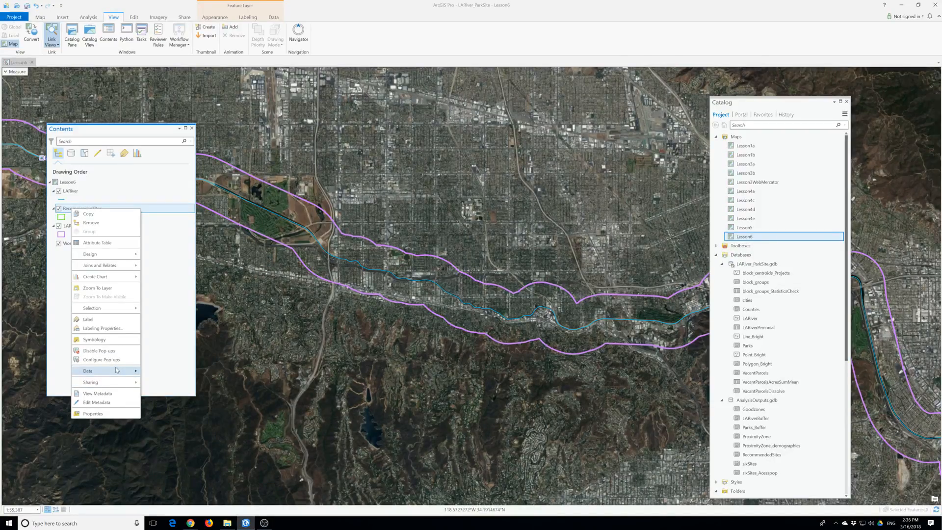
{"action": "mouse_move", "coordinate": [117, 370]}
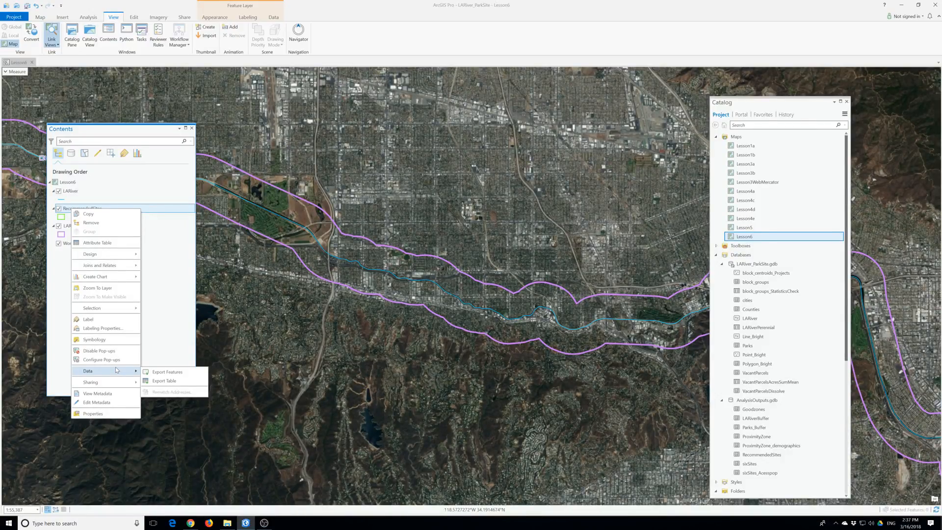
{"action": "mouse_move", "coordinate": [109, 311]}
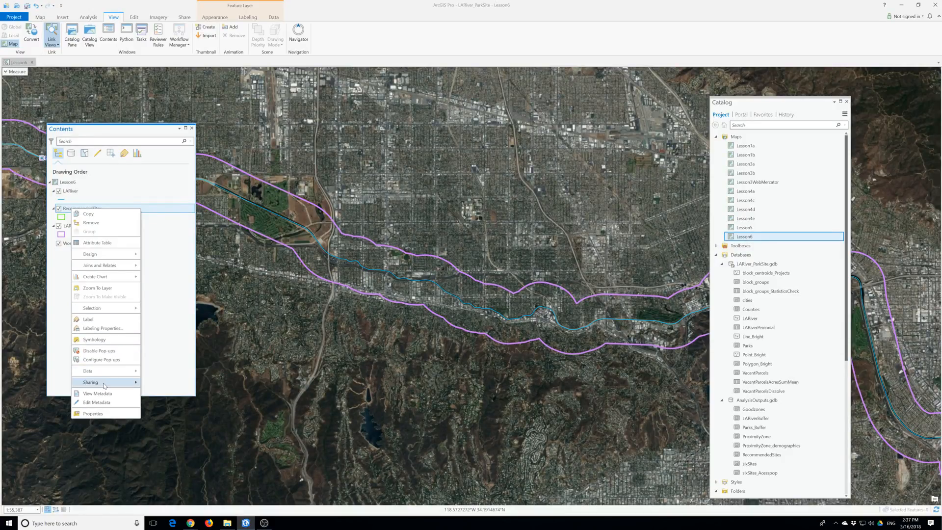
{"action": "mouse_move", "coordinate": [105, 386]}
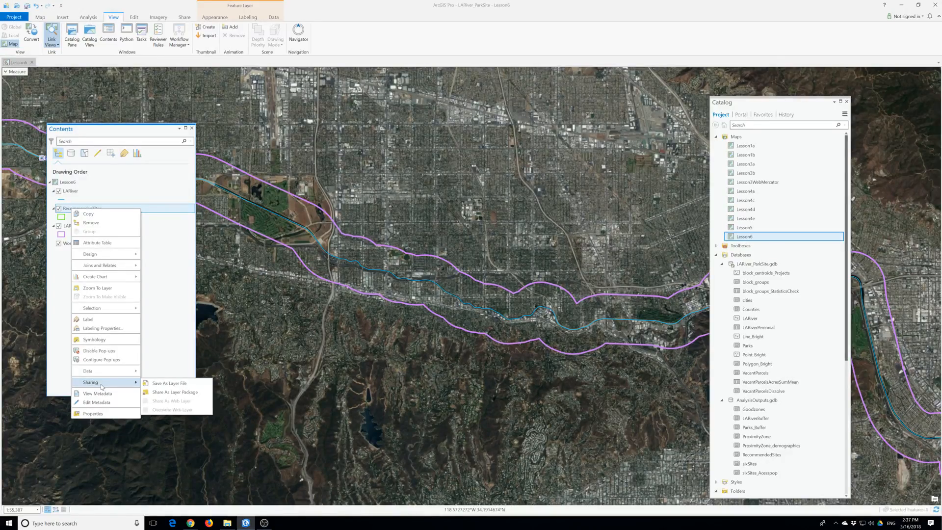
{"action": "left_click", "coordinate": [167, 386]}
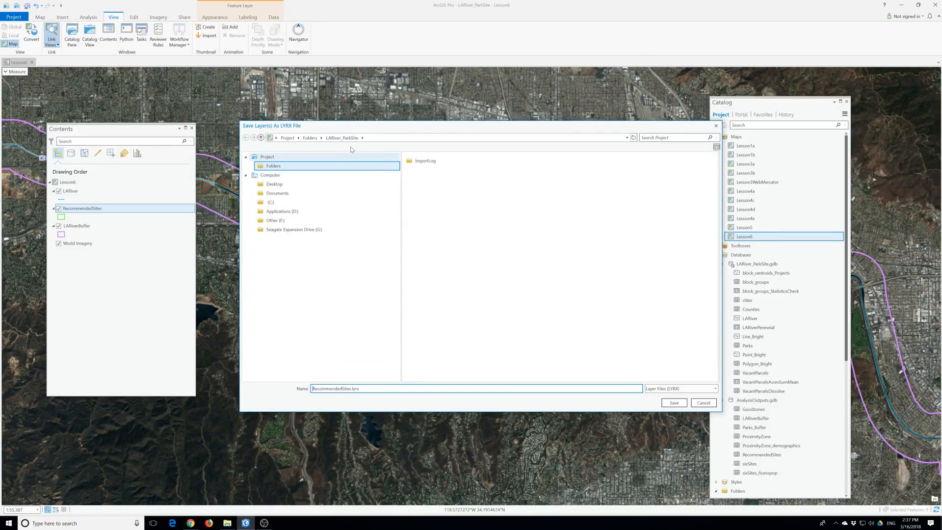
{"action": "left_click", "coordinate": [310, 138]}
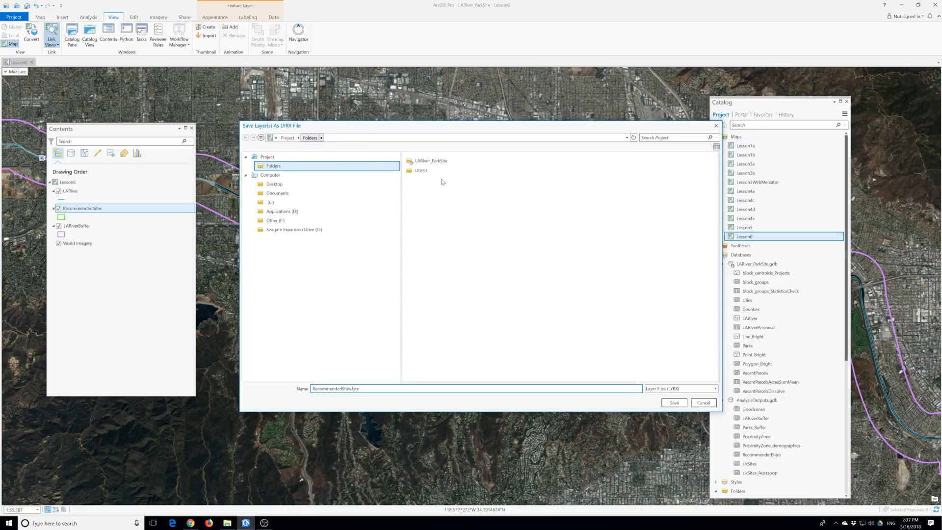
{"action": "left_click", "coordinate": [422, 172]}
{"action": "double_click", "coordinate": [421, 171]}
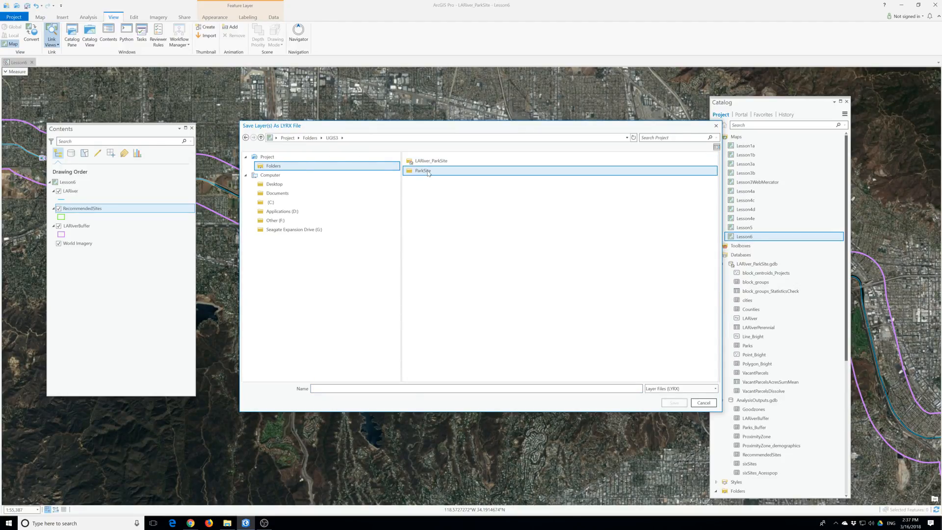
{"action": "double_click", "coordinate": [427, 171]}
{"action": "left_click", "coordinate": [431, 163]}
{"action": "double_click", "coordinate": [431, 164]}
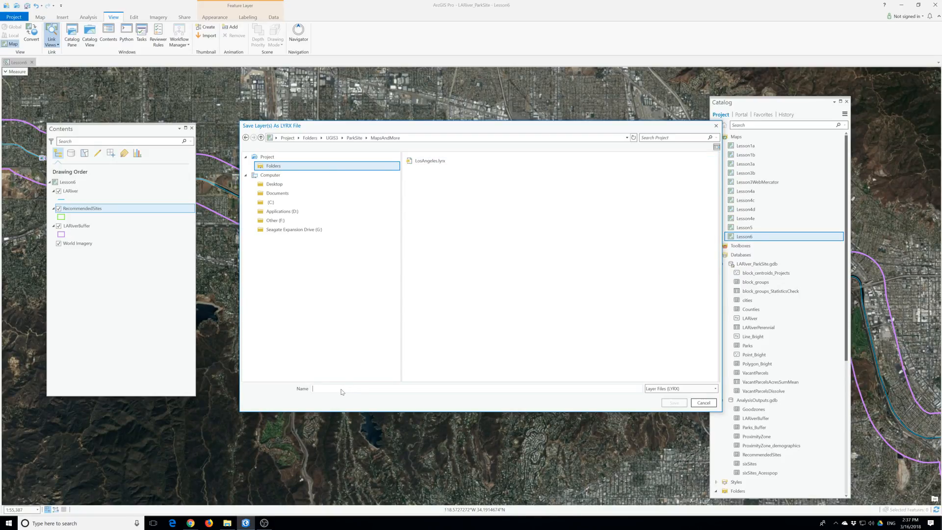
- Name the layer file RecommendedSites and save it in the MapsAndMore folder
{"action": "type", "text": "Recommended"}
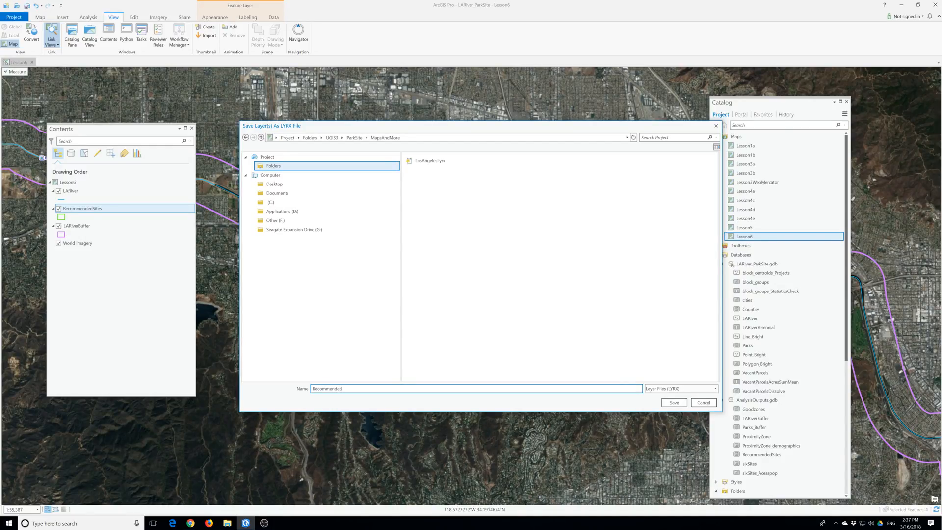
{"action": "type", "text": "Sites"}
{"action": "key", "text": "Return"}
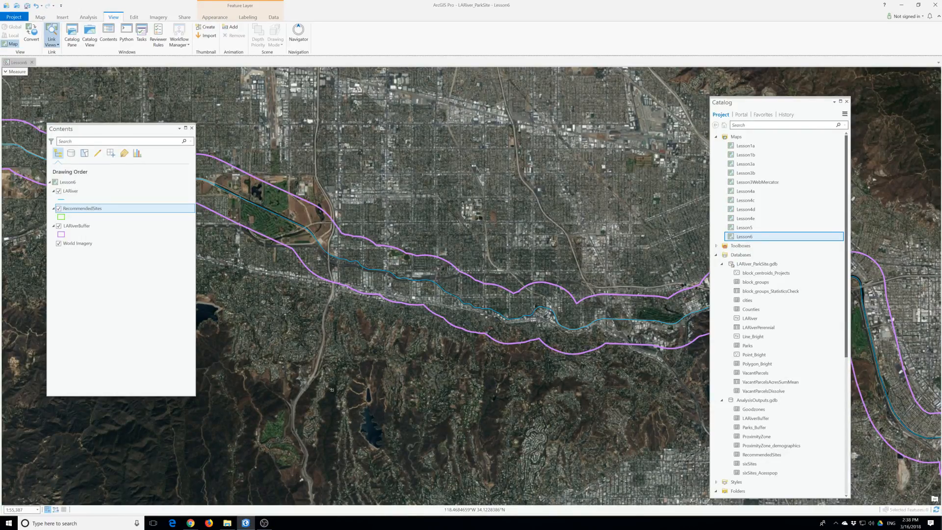
- Open the Lesson1b map and dock its view side by side with the Lesson6 map
{"action": "left_click", "coordinate": [732, 156]}
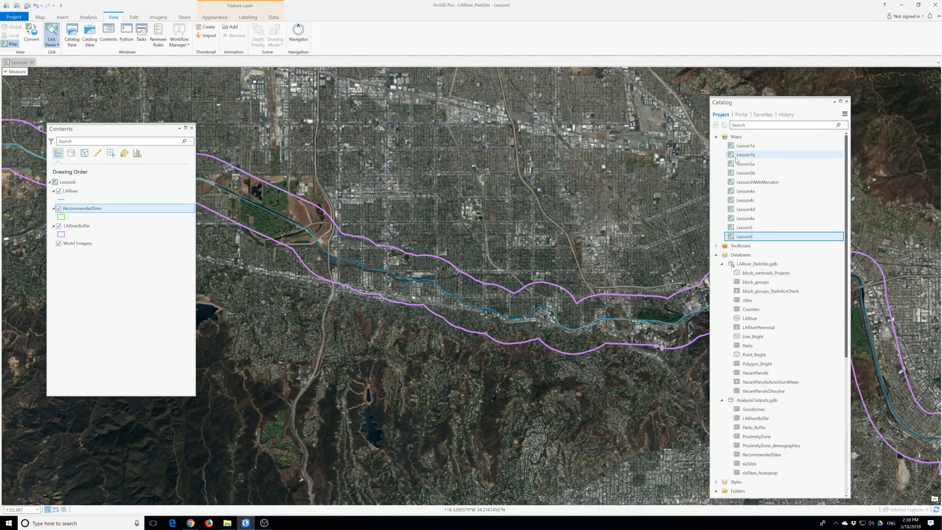
{"action": "double_click", "coordinate": [731, 157]}
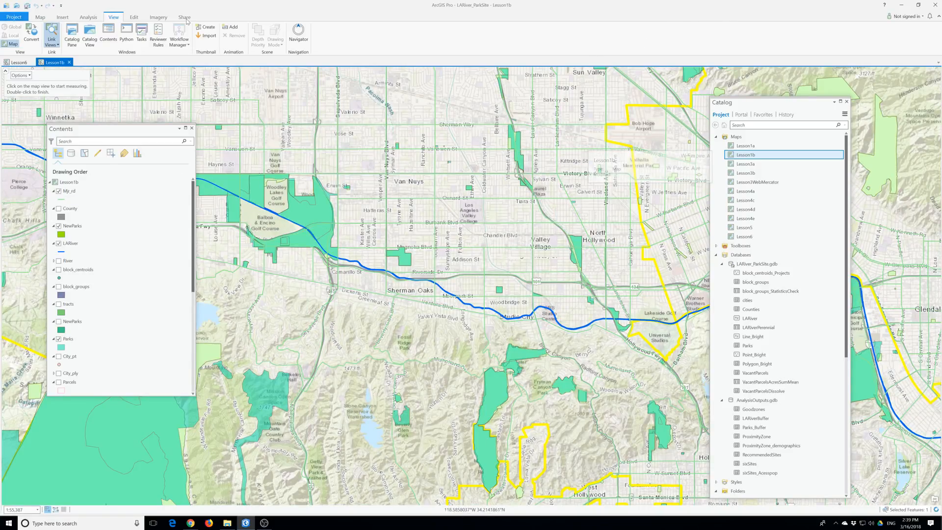
{"action": "left_click_drag", "start_coordinate": [55, 64], "coordinate": [487, 285]}
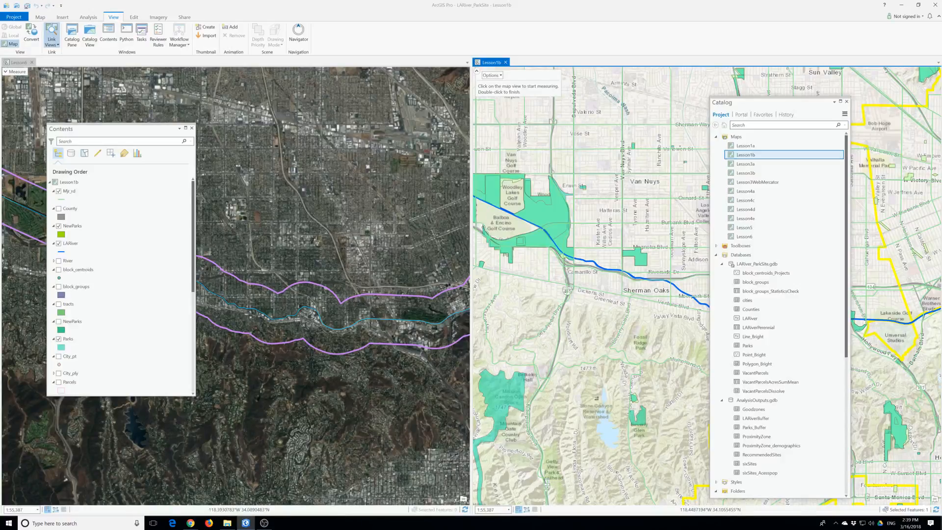
- Zoom the linked map views out to 1:330,131 and move the Catalog pane away from the Lesson1b map
{"action": "scroll", "coordinate": [582, 363], "scroll_direction": "down", "scroll_amount": 2}
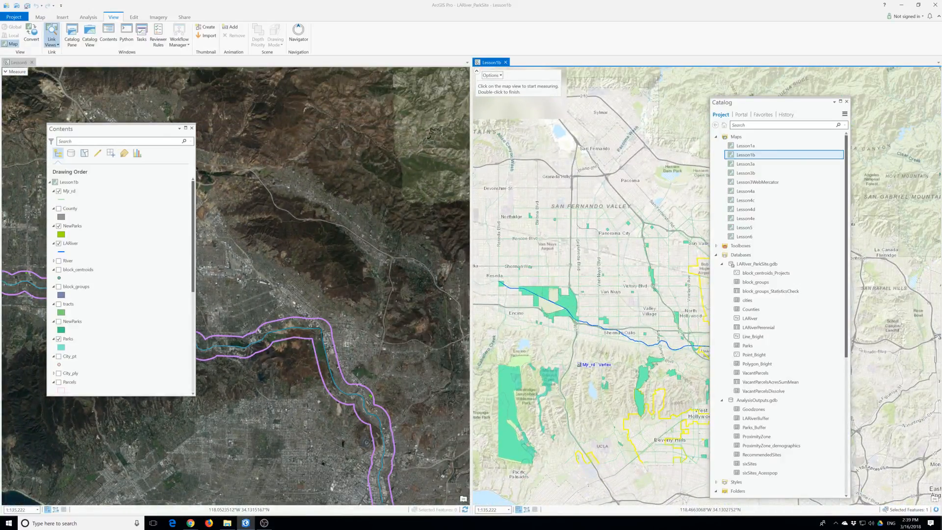
{"action": "scroll", "coordinate": [579, 365], "scroll_direction": "down", "scroll_amount": 2}
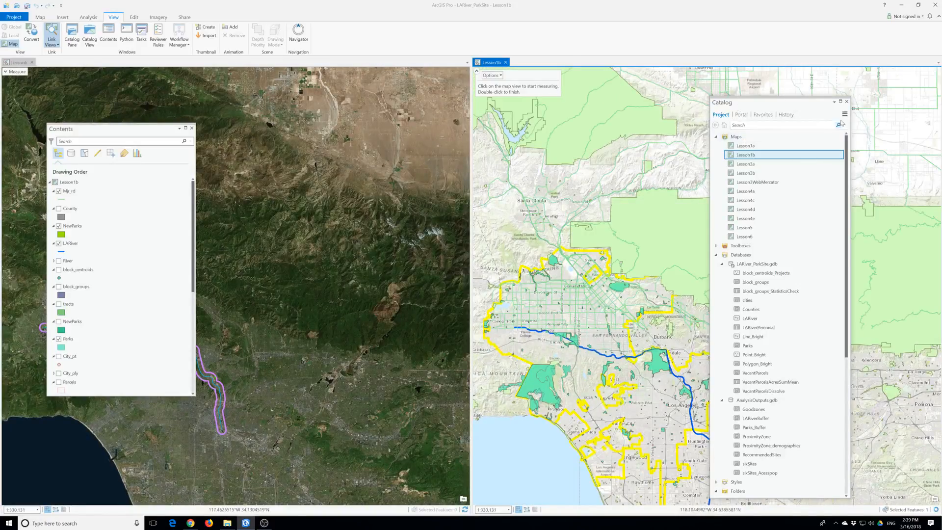
{"action": "left_click_drag", "start_coordinate": [774, 105], "coordinate": [911, 116]}
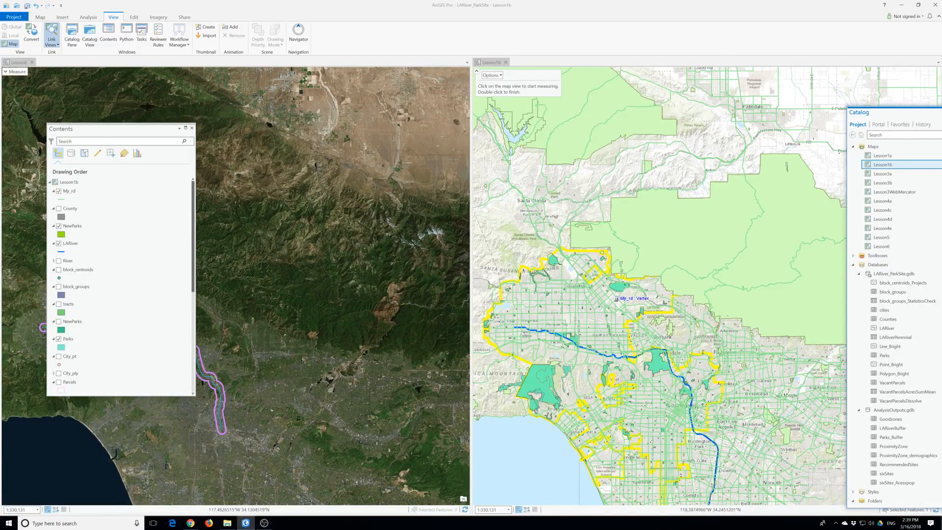
- Try to link the Lesson6 and Lesson1b map views by center and scale
{"action": "left_click", "coordinate": [53, 44]}
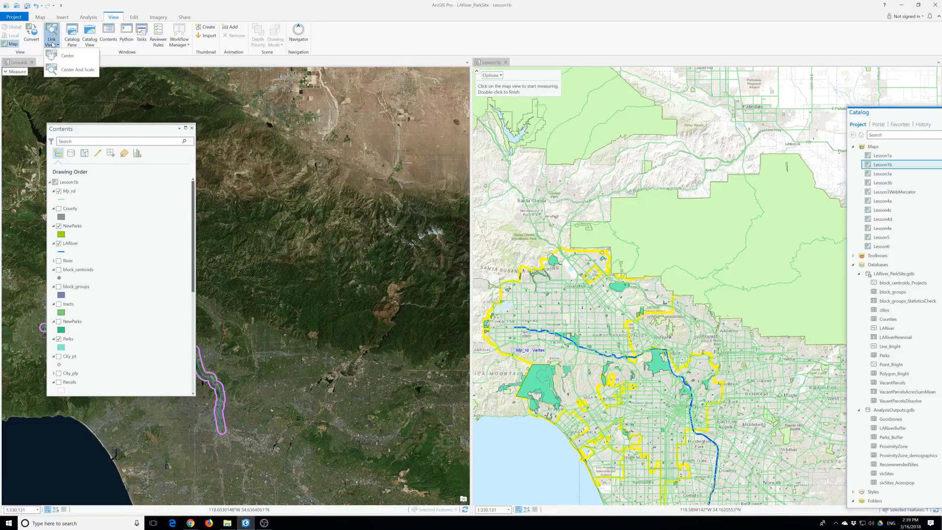
{"action": "left_click", "coordinate": [77, 70]}
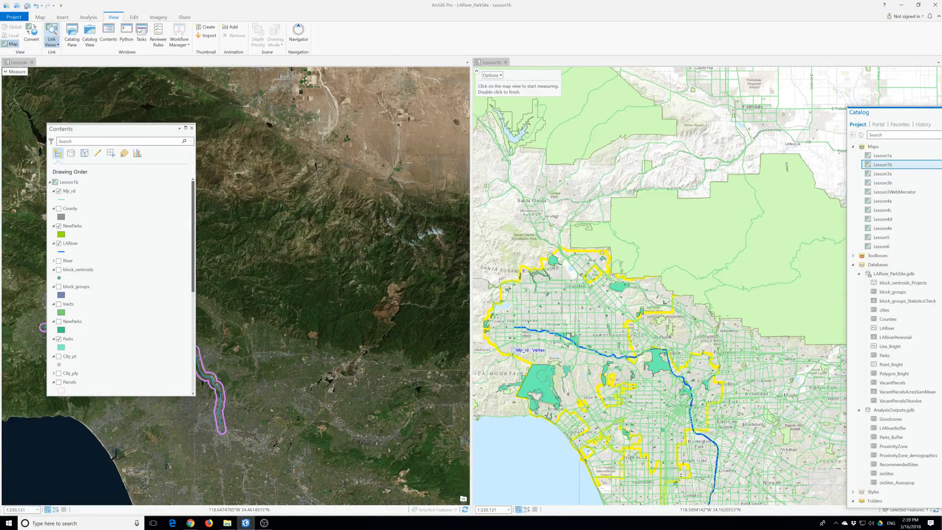
{"action": "left_click", "coordinate": [51, 43]}
{"action": "left_click", "coordinate": [52, 69]}
{"action": "left_click", "coordinate": [266, 258]}
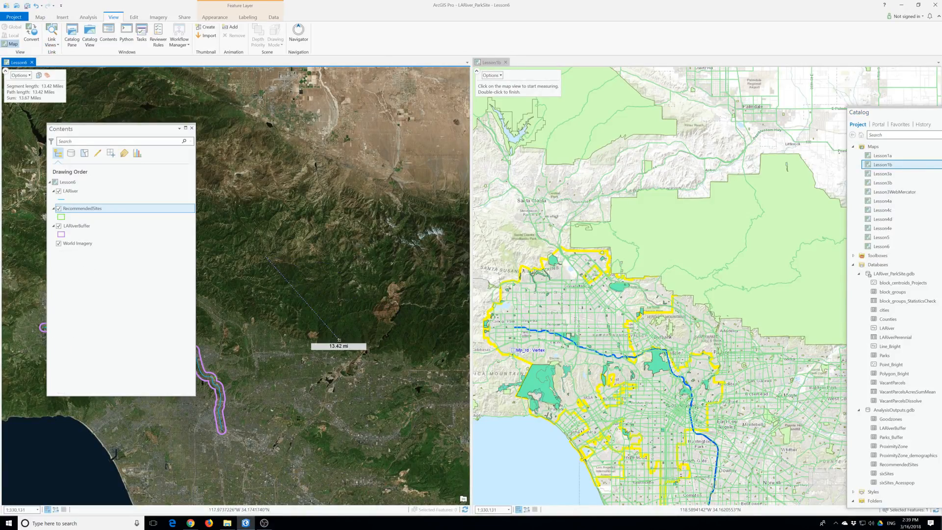
{"action": "scroll", "coordinate": [338, 339], "scroll_direction": "up", "scroll_amount": 2}
{"action": "left_click", "coordinate": [338, 339]}
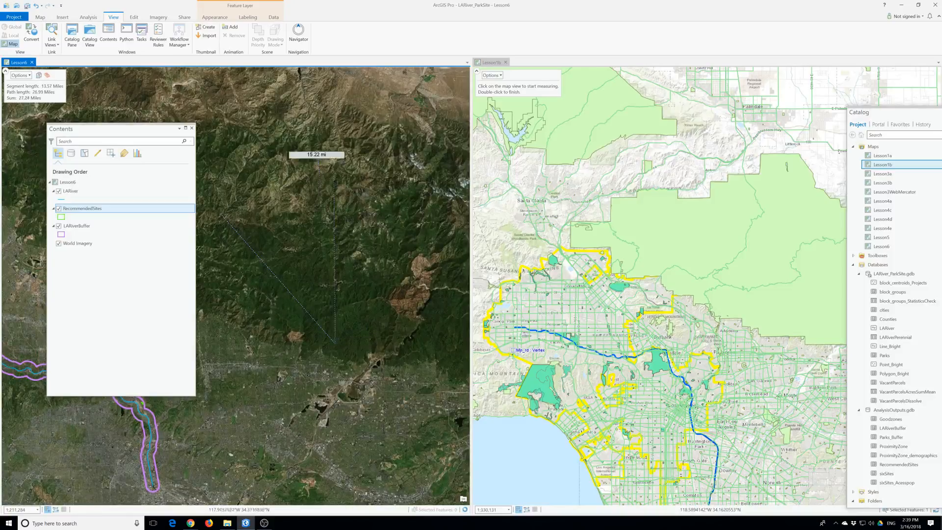
- Replace the active Measure tool with the Explore tool and pan the Lesson6 map to bring the LA River buffer into view
{"action": "left_click", "coordinate": [40, 20]}
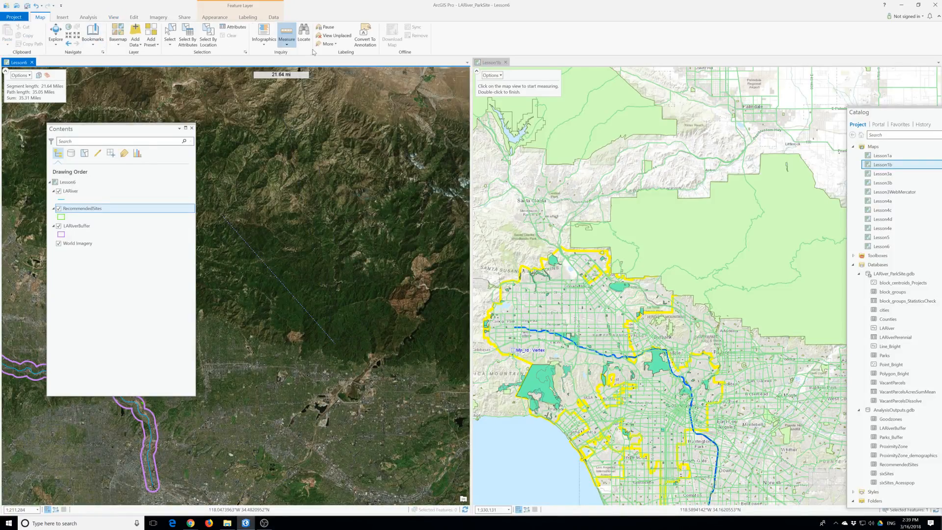
{"action": "left_click", "coordinate": [287, 44]}
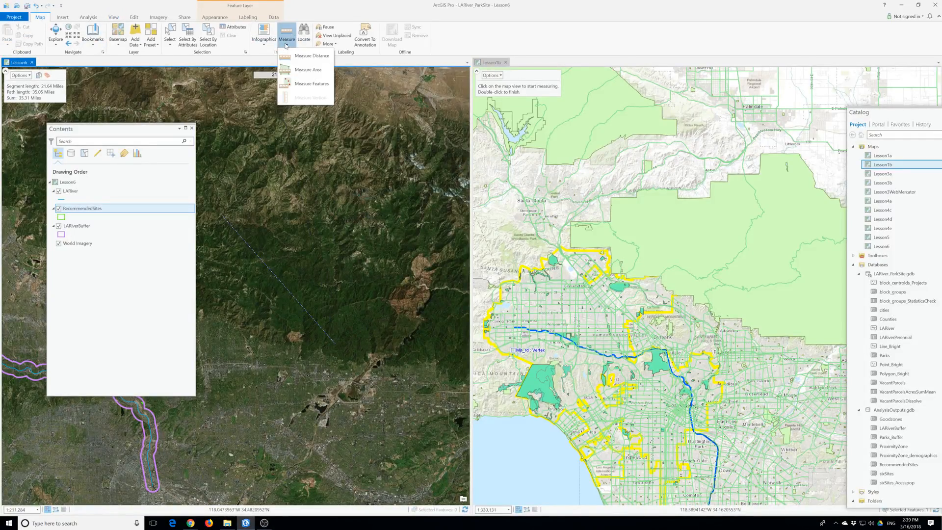
{"action": "left_click", "coordinate": [286, 45]}
{"action": "left_click", "coordinate": [56, 32]}
{"action": "left_click_drag", "start_coordinate": [290, 255], "coordinate": [369, 171]}
{"action": "left_click_drag", "start_coordinate": [354, 268], "coordinate": [392, 215]}
{"action": "left_click_drag", "start_coordinate": [355, 285], "coordinate": [366, 262]}
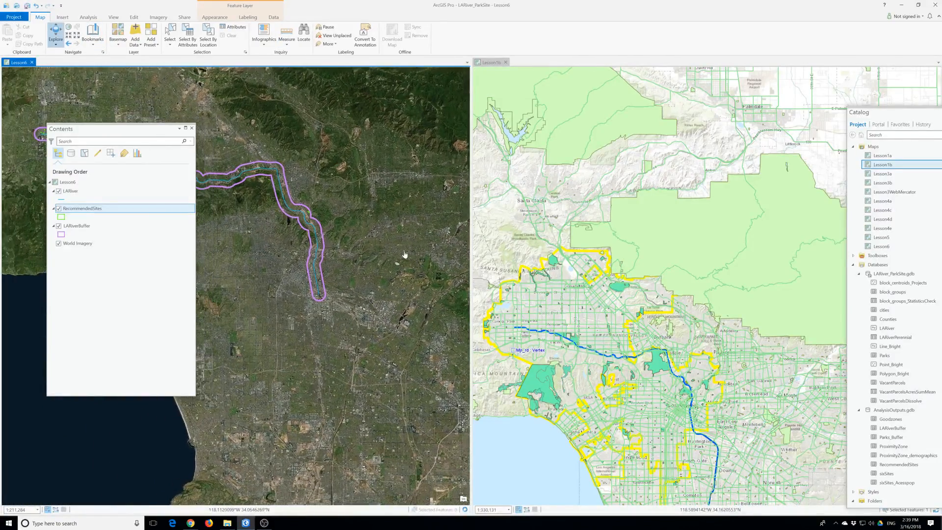
- Link the Lesson6 and Lesson1b views by center and scale, and zoom them out to 1:1,320,523
{"action": "left_click", "coordinate": [113, 17]}
{"action": "left_click", "coordinate": [52, 40]}
{"action": "left_click", "coordinate": [75, 69]}
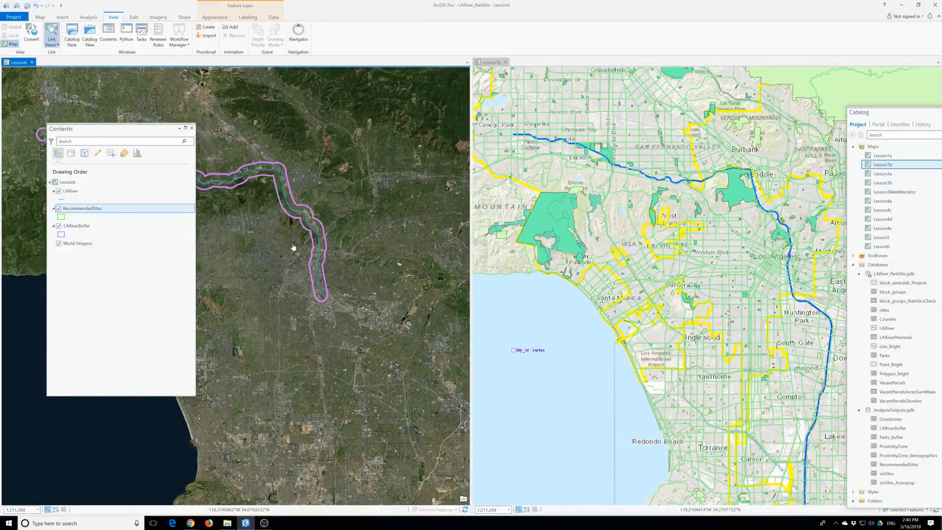
{"action": "scroll", "coordinate": [299, 248], "scroll_direction": "down", "scroll_amount": 5}
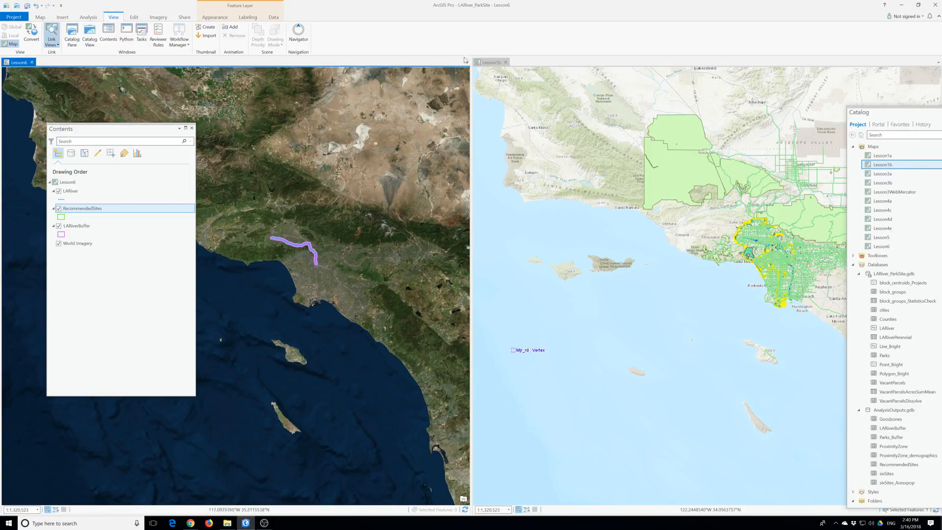
- Center the linked views on Los Angeles at 1:540,886 from the Lesson1b map, and move the Contents pane over that map
{"action": "right_click", "coordinate": [489, 63]}
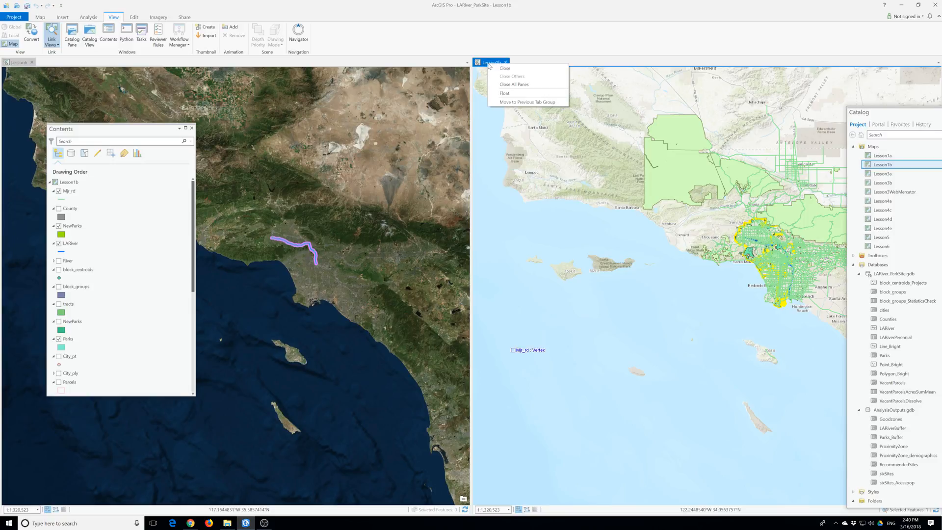
{"action": "left_click", "coordinate": [489, 65]}
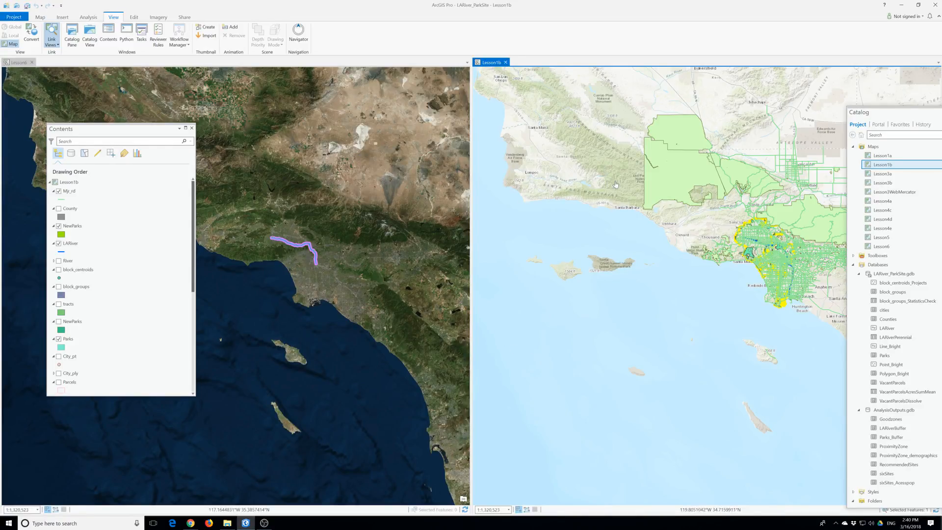
{"action": "left_click_drag", "start_coordinate": [766, 214], "coordinate": [635, 277]}
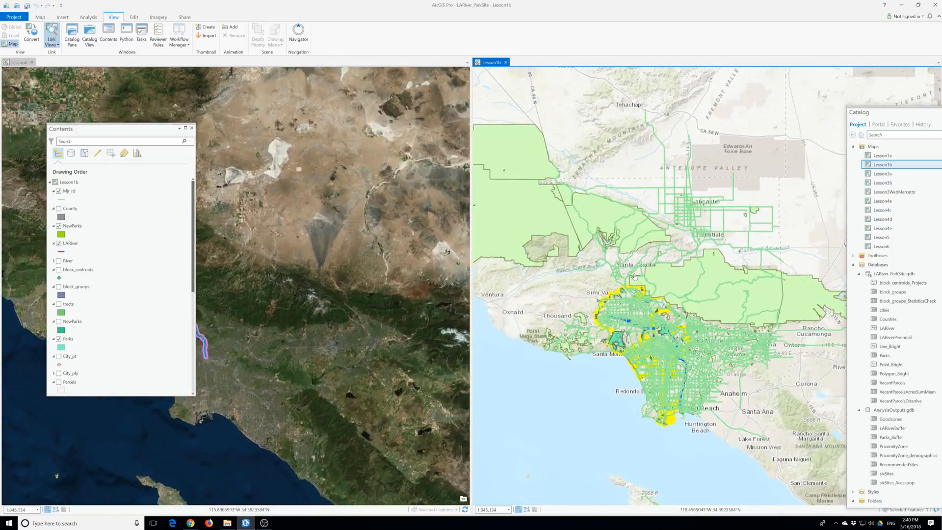
{"action": "scroll", "coordinate": [634, 276], "scroll_direction": "up", "scroll_amount": 2}
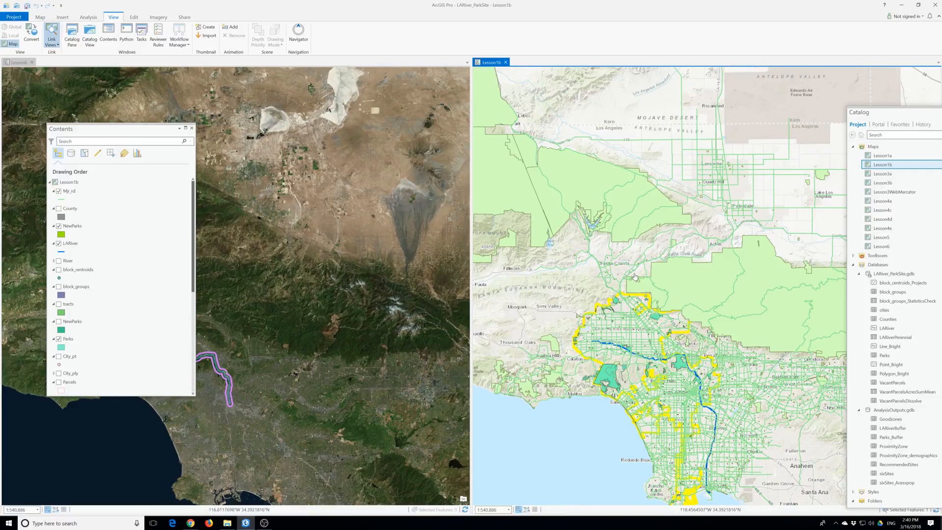
{"action": "mouse_move", "coordinate": [139, 132]}
{"action": "left_mouse_down"}
{"action": "mouse_move", "coordinate": [98, 131]}
{"action": "mouse_move", "coordinate": [134, 146]}
{"action": "left_mouse_up"}
{"action": "left_click_drag", "start_coordinate": [674, 317], "coordinate": [682, 234]}
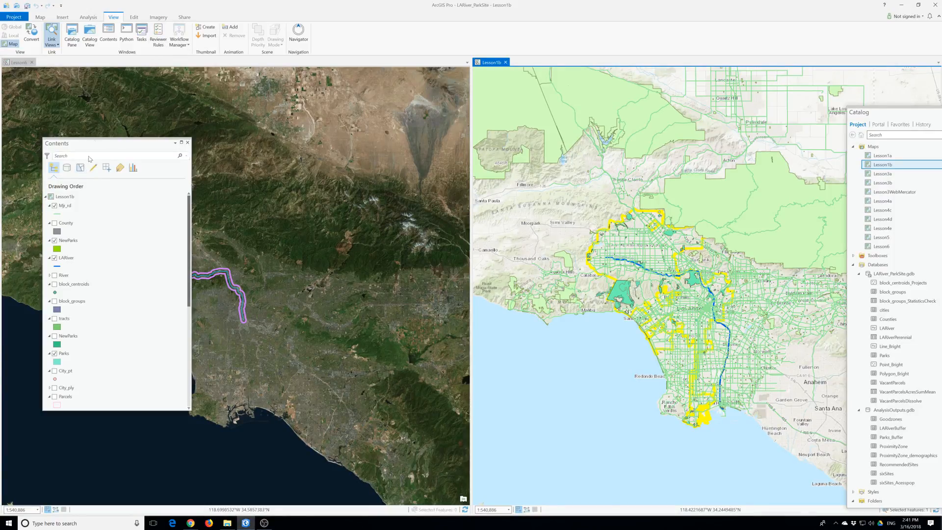
{"action": "left_click_drag", "start_coordinate": [94, 144], "coordinate": [556, 98]}
- Try to copy the Bright Map Notes group layer from the Lesson1b map and return to the Lesson6 map
{"action": "scroll", "coordinate": [559, 241], "scroll_direction": "down", "scroll_amount": 4}
{"action": "left_click", "coordinate": [516, 264]}
{"action": "left_click", "coordinate": [517, 264]}
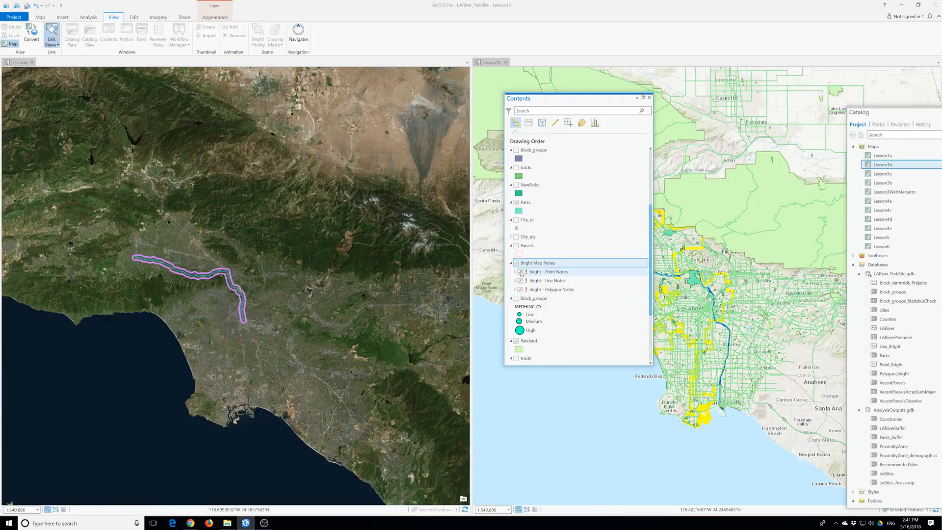
{"action": "left_click", "coordinate": [520, 273]}
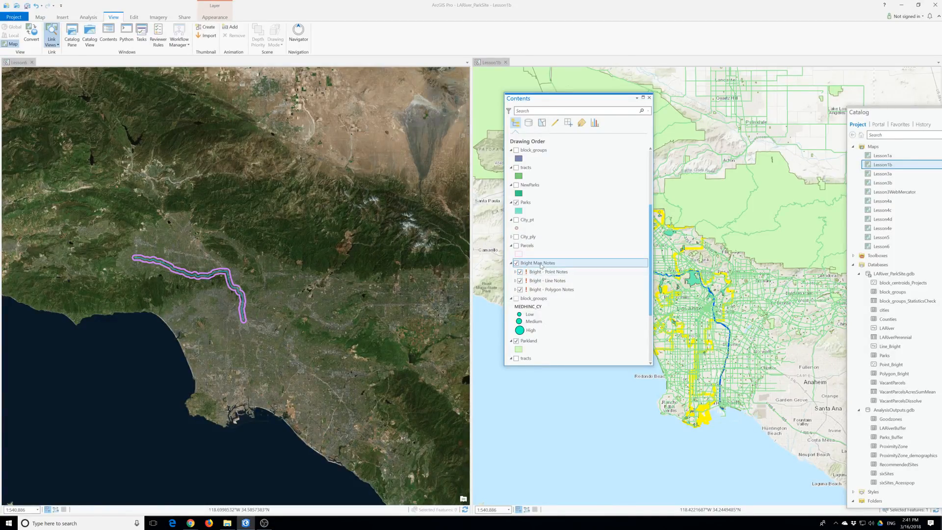
{"action": "right_click", "coordinate": [538, 264]}
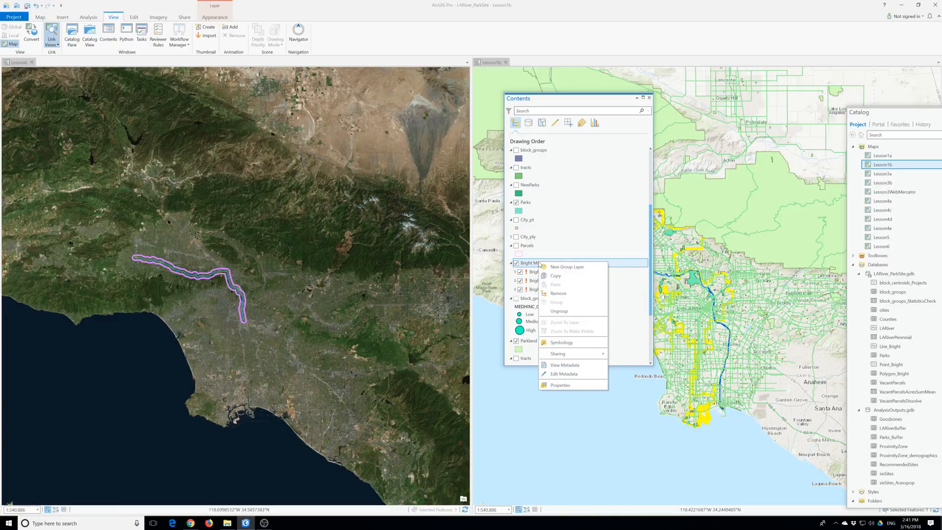
{"action": "left_click", "coordinate": [536, 265]}
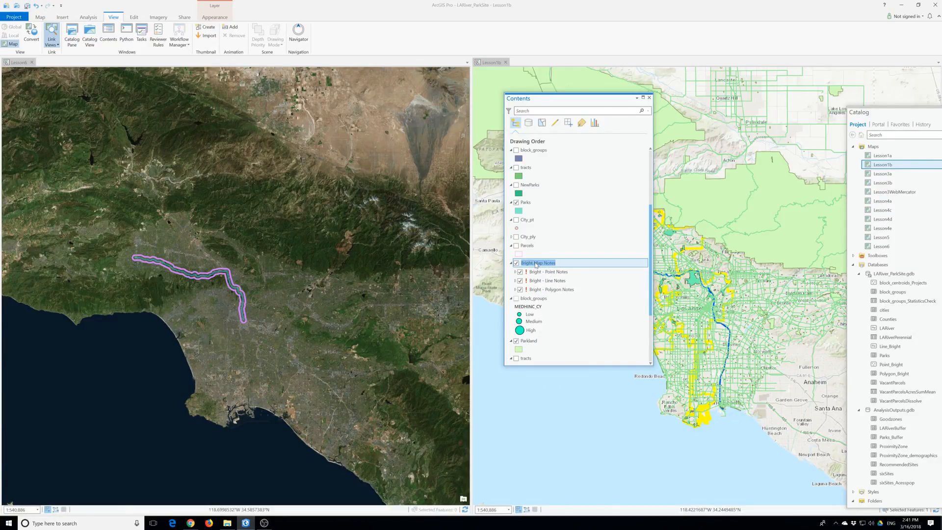
{"action": "right_click", "coordinate": [536, 265]}
{"action": "left_click", "coordinate": [553, 278]}
{"action": "left_click", "coordinate": [20, 64]}
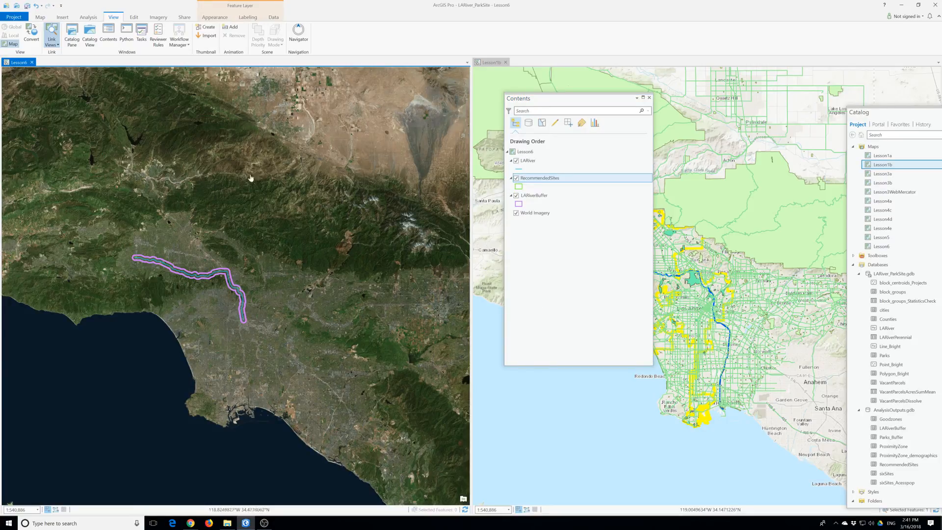
- Try to paste the copied group layer into the Lesson6 map
{"action": "right_click", "coordinate": [522, 158]}
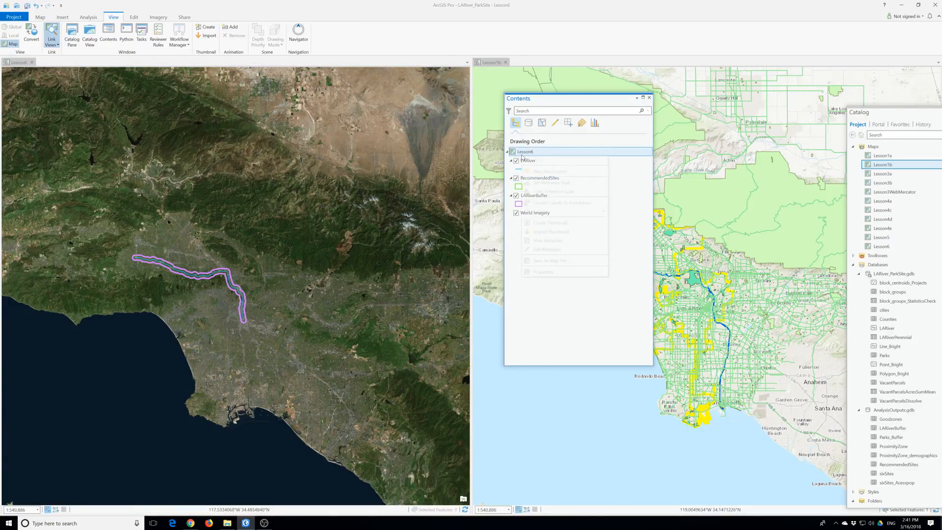
{"action": "left_click", "coordinate": [511, 163]}
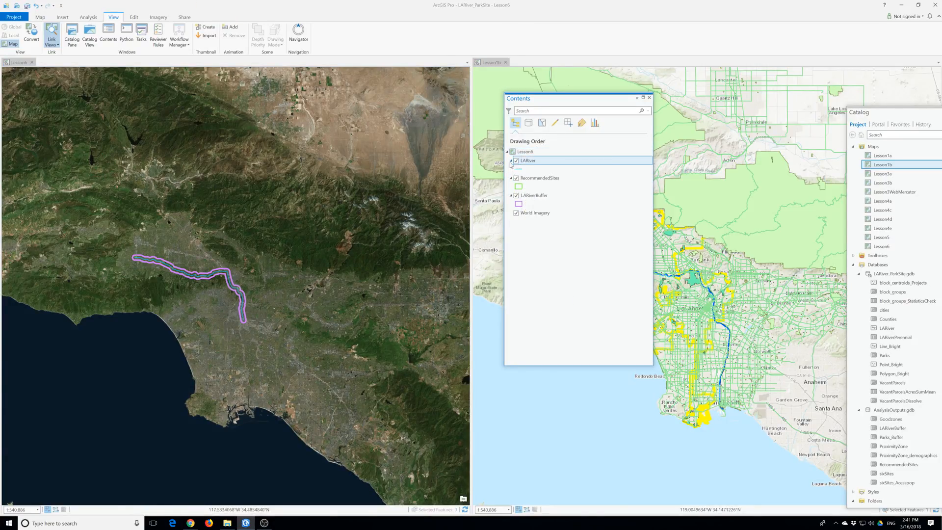
{"action": "right_click", "coordinate": [511, 160]}
{"action": "left_click", "coordinate": [516, 153]}
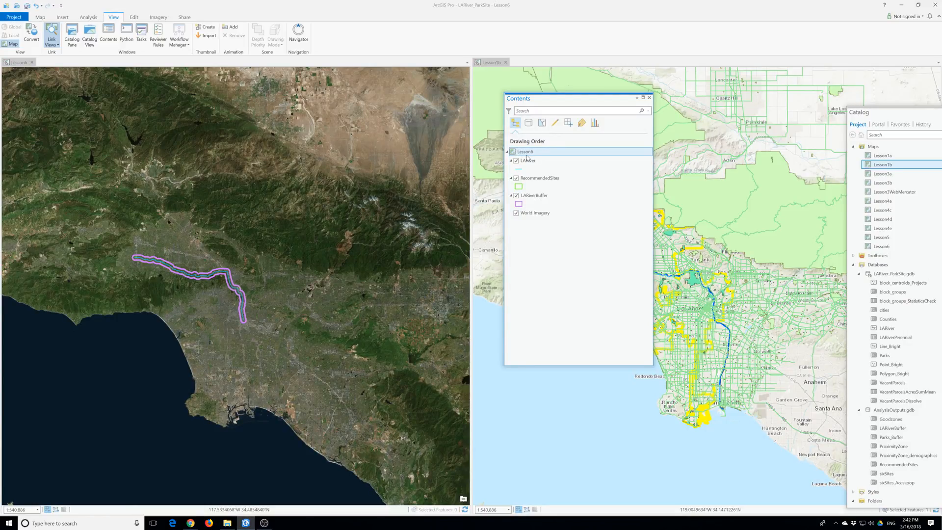
{"action": "right_click", "coordinate": [526, 150]}
{"action": "left_click", "coordinate": [527, 150]}
{"action": "right_click", "coordinate": [526, 150]}
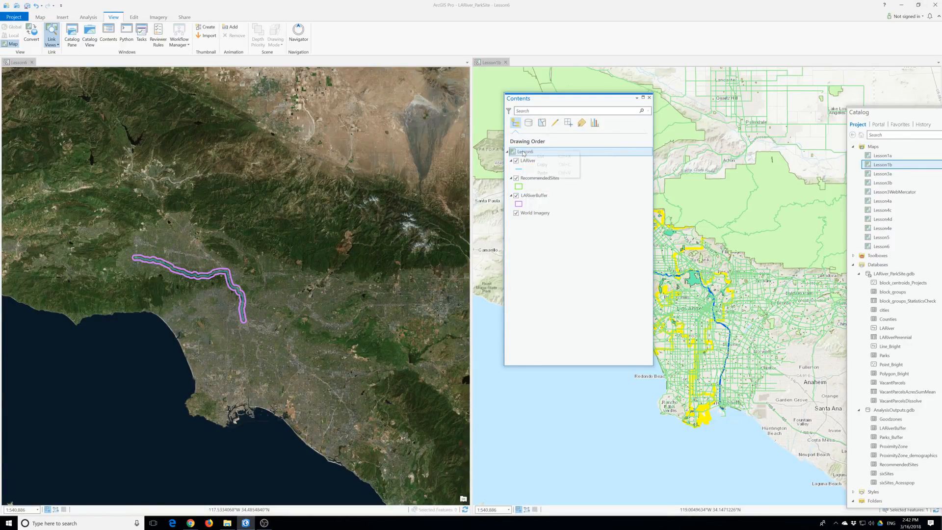
{"action": "left_click", "coordinate": [519, 150]}
{"action": "right_click", "coordinate": [519, 149]}
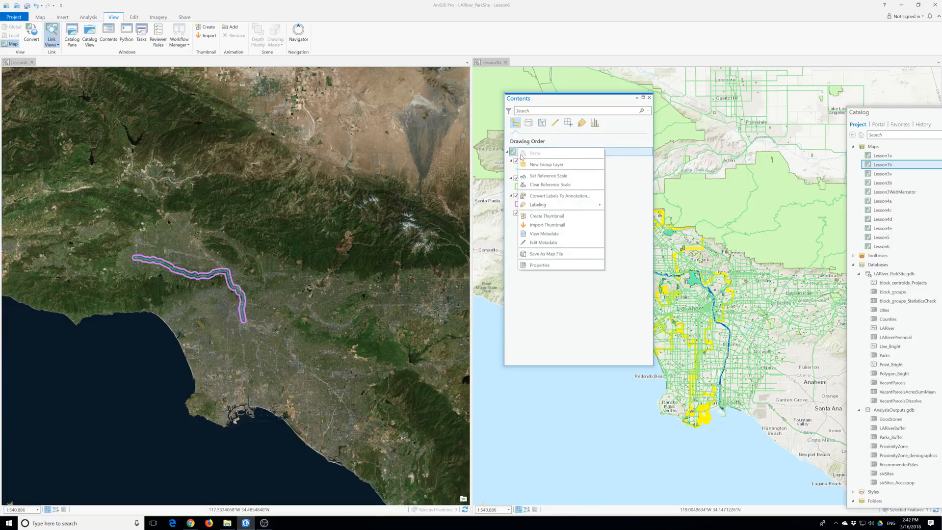
{"action": "right_click", "coordinate": [514, 152]}
{"action": "left_click", "coordinate": [514, 152]}
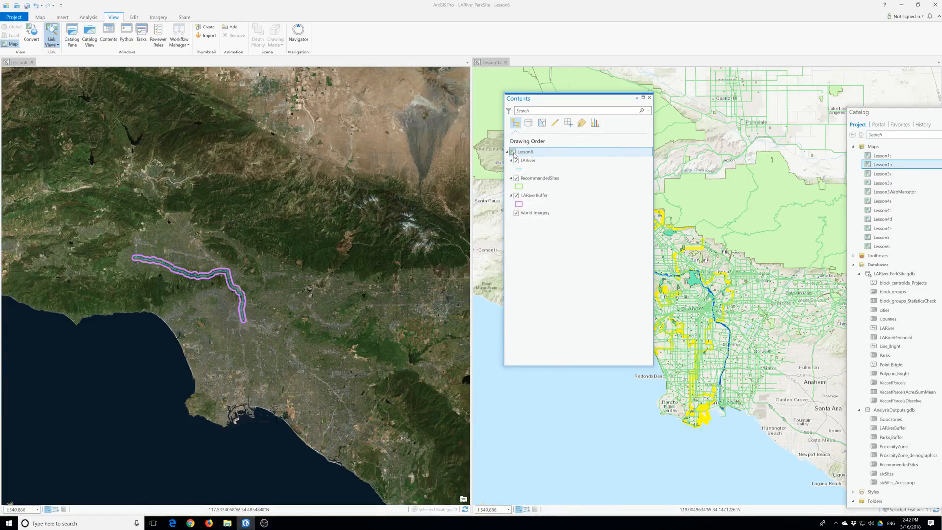
- Copy the Bright Map Notes group layer from the Lesson1b map and paste it into the Lesson6 map
{"action": "left_click", "coordinate": [492, 63]}
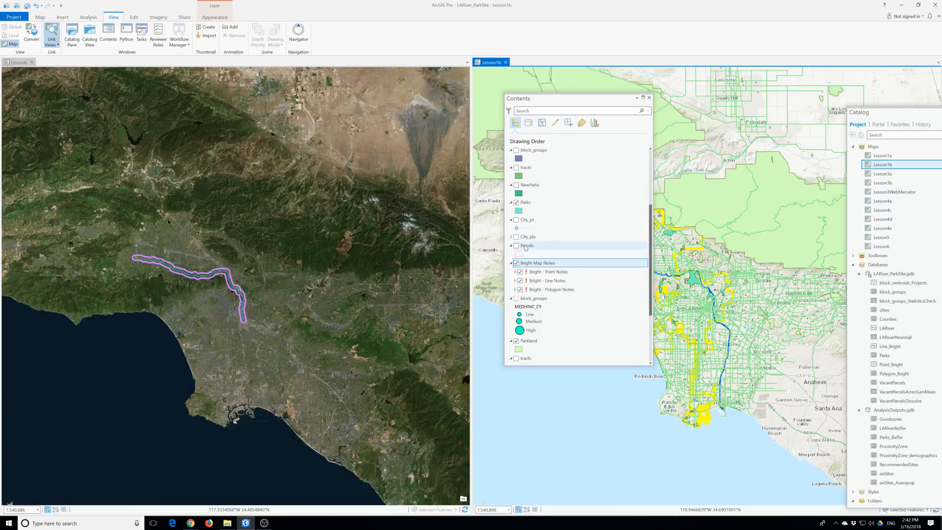
{"action": "right_click", "coordinate": [533, 264]}
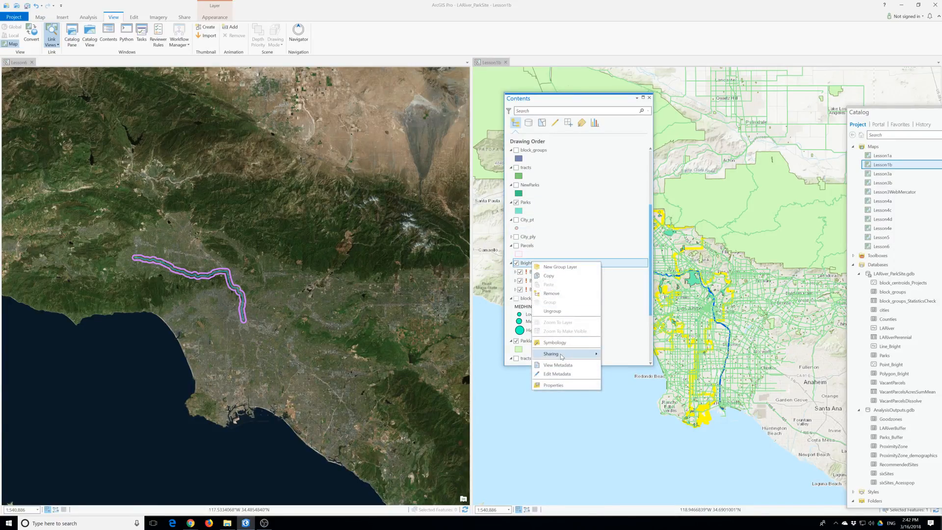
{"action": "left_click", "coordinate": [550, 275]}
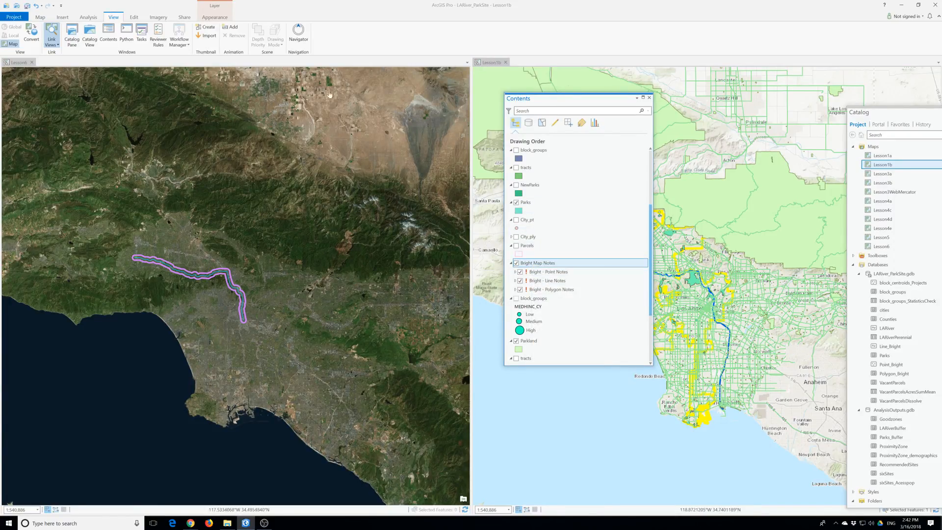
{"action": "left_click", "coordinate": [19, 63]}
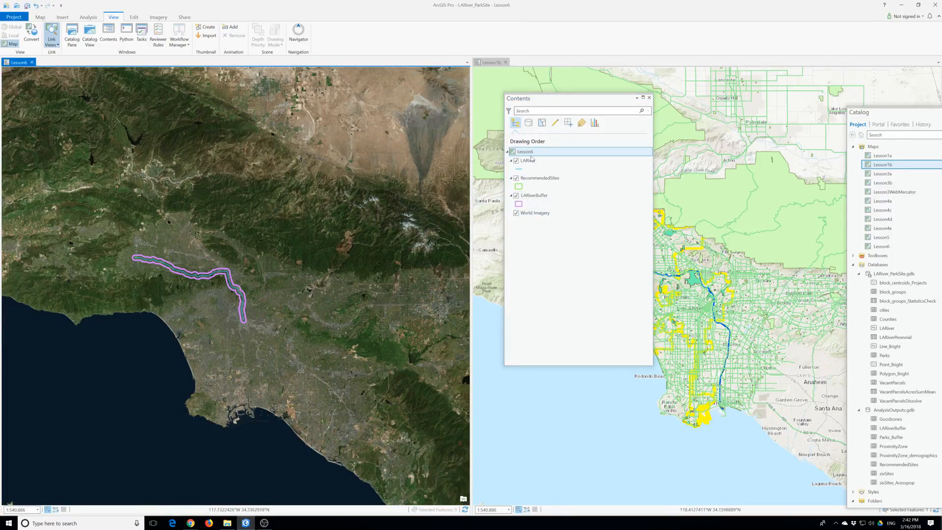
{"action": "right_click", "coordinate": [529, 152]}
{"action": "left_click", "coordinate": [545, 161]}
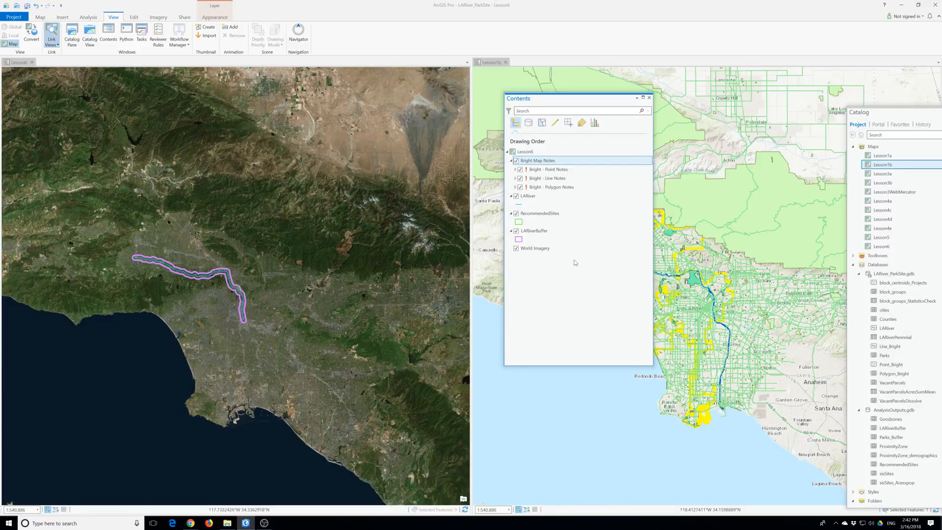
{"action": "left_click", "coordinate": [516, 170]}
{"action": "left_click", "coordinate": [515, 170]}
{"action": "right_click", "coordinate": [541, 162]}
{"action": "left_click", "coordinate": [541, 162]}
{"action": "double_click", "coordinate": [540, 161]}
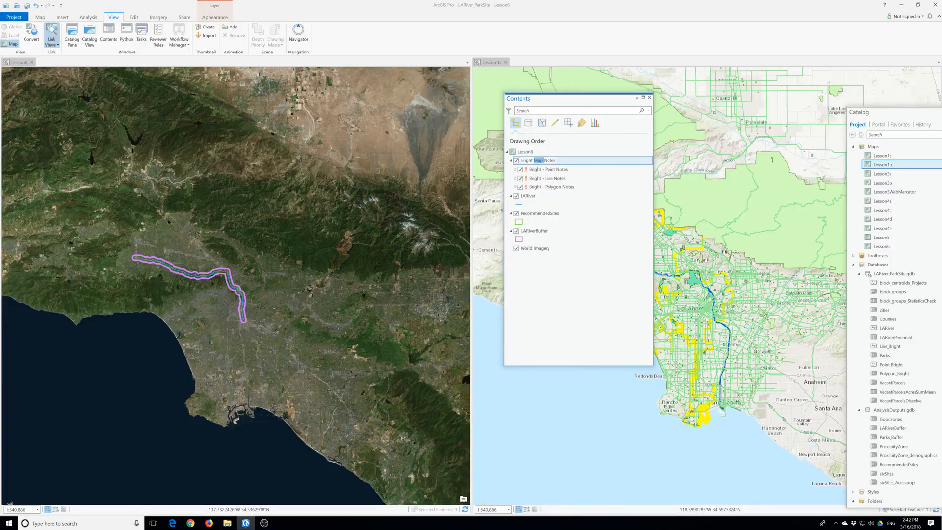
{"action": "right_click", "coordinate": [539, 163]}
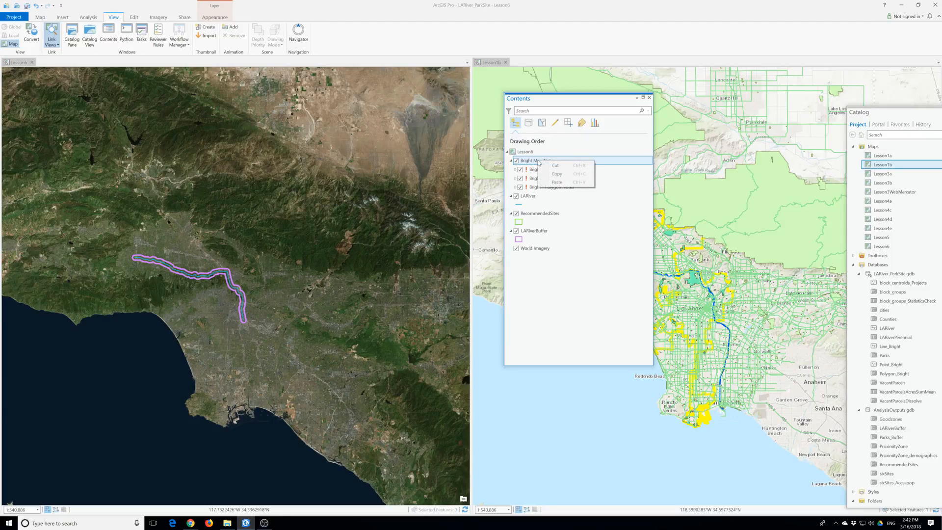
{"action": "left_click", "coordinate": [531, 161]}
{"action": "right_click", "coordinate": [529, 161]}
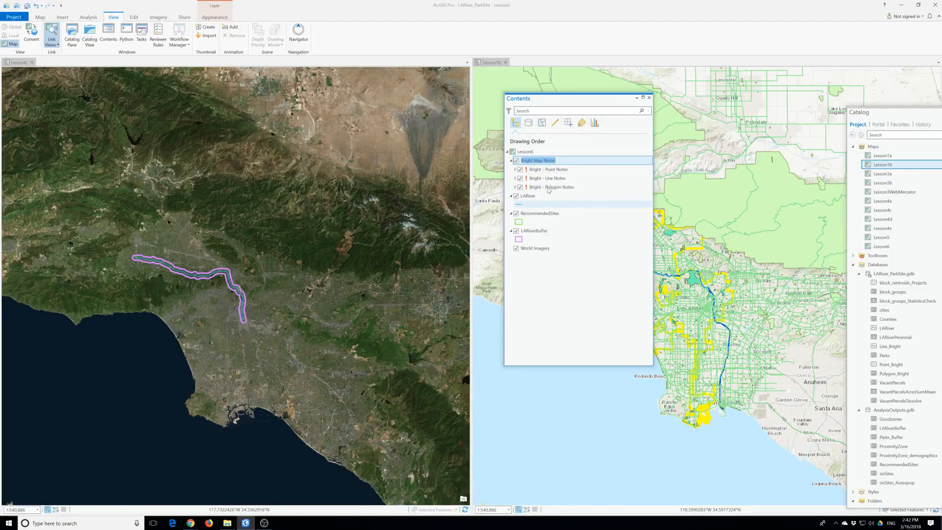
{"action": "right_click", "coordinate": [536, 163]}
{"action": "left_click", "coordinate": [534, 162]}
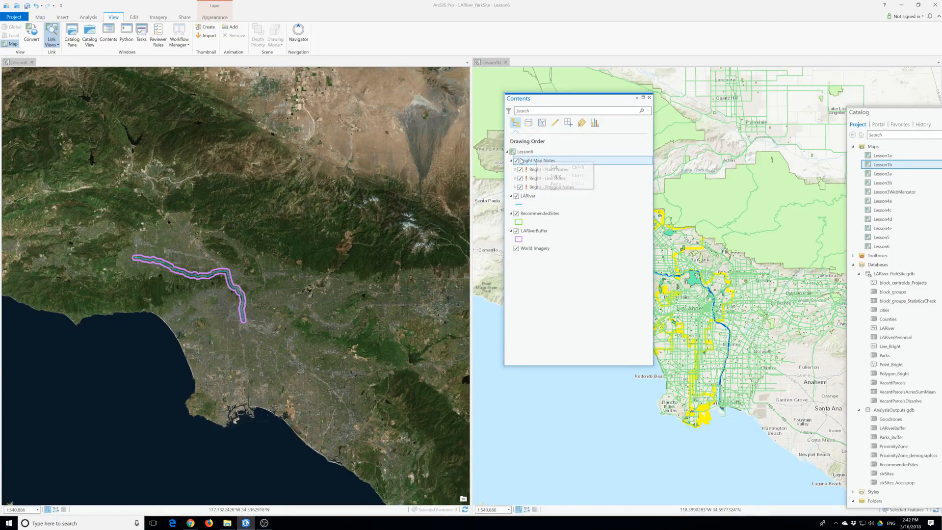
- Check the layer properties of the Bright Map Notes group in the Lesson6 map, enlarging the properties window
{"action": "right_click", "coordinate": [533, 162]}
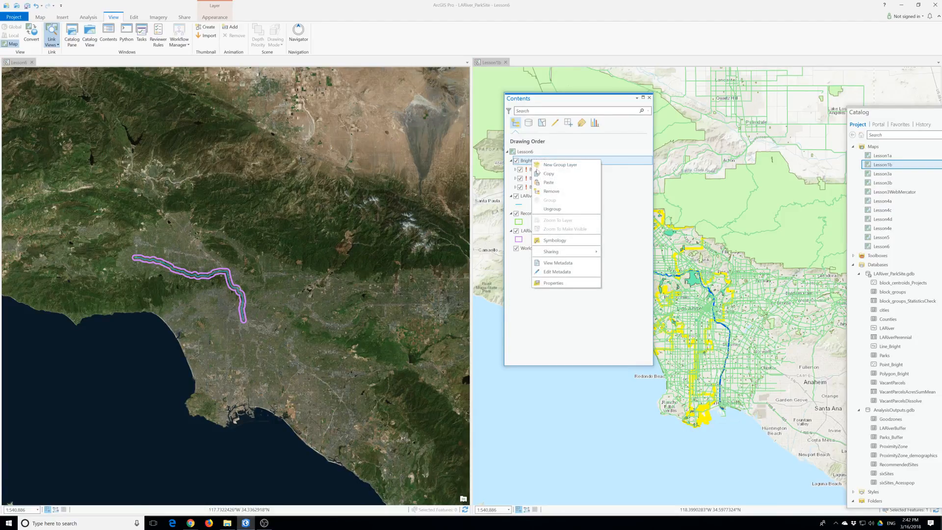
{"action": "left_click", "coordinate": [562, 281]}
{"action": "left_click", "coordinate": [378, 214]}
{"action": "left_click", "coordinate": [371, 204]}
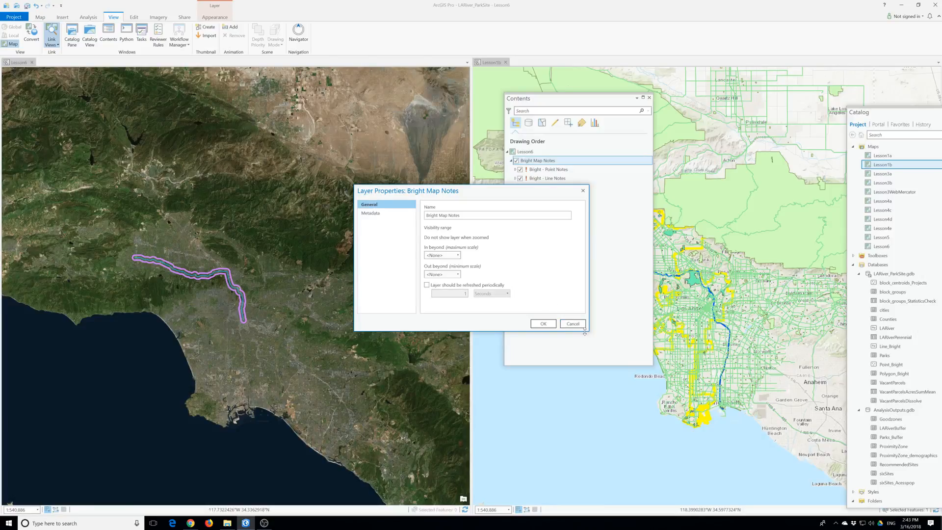
{"action": "left_click_drag", "start_coordinate": [587, 332], "coordinate": [660, 378]}
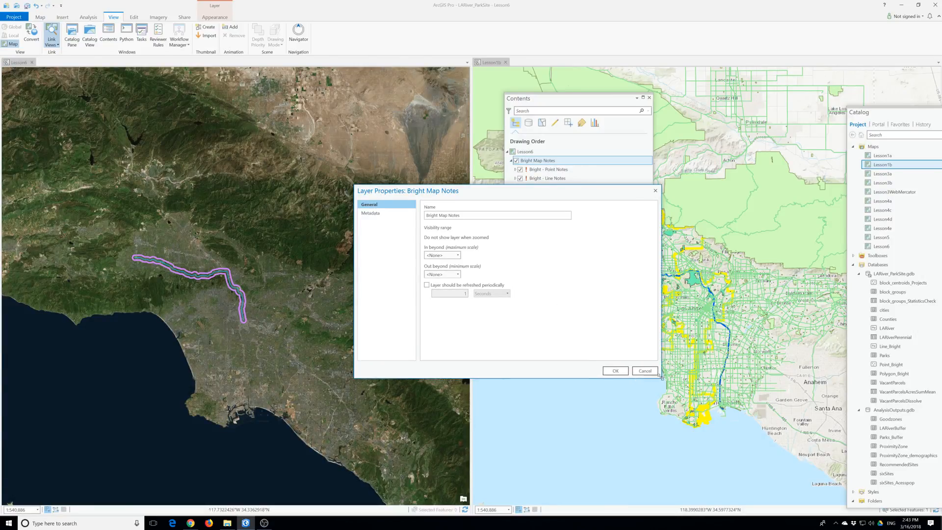
{"action": "left_click", "coordinate": [613, 370]}
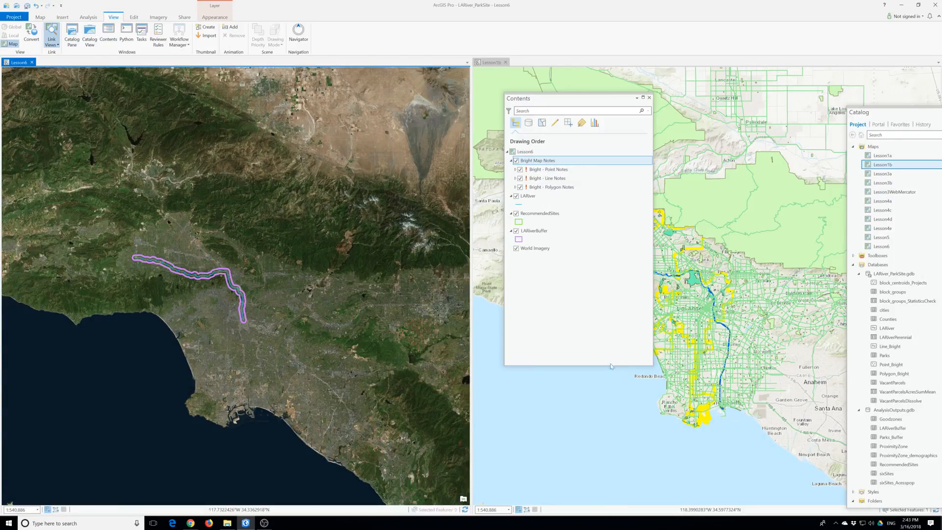
- Repair the data source of Bright - Polygon Notes in Lesson6 with the Polygon_Bright feature class from LARiver_ParkSite.gdb
{"action": "left_click", "coordinate": [526, 188]}
{"action": "left_click", "coordinate": [428, 173]}
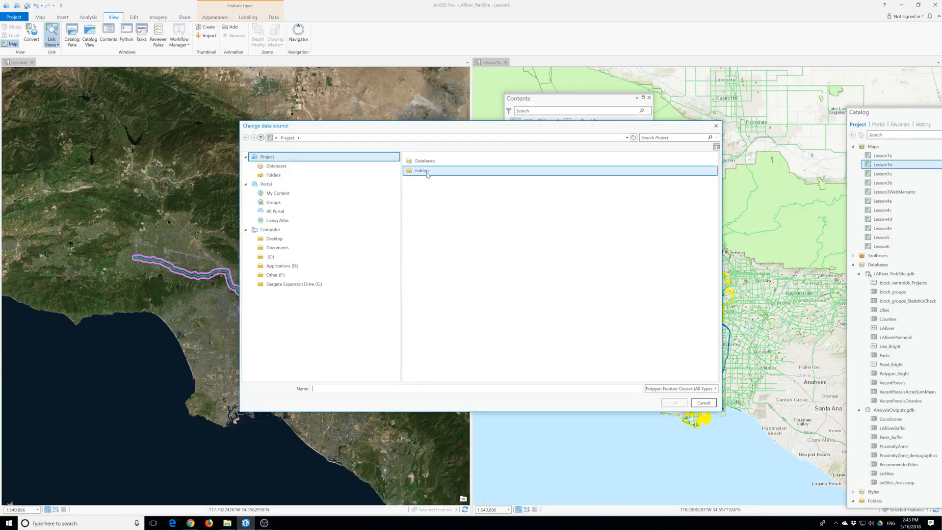
{"action": "double_click", "coordinate": [425, 161]}
{"action": "left_click", "coordinate": [425, 162]}
{"action": "double_click", "coordinate": [425, 162]}
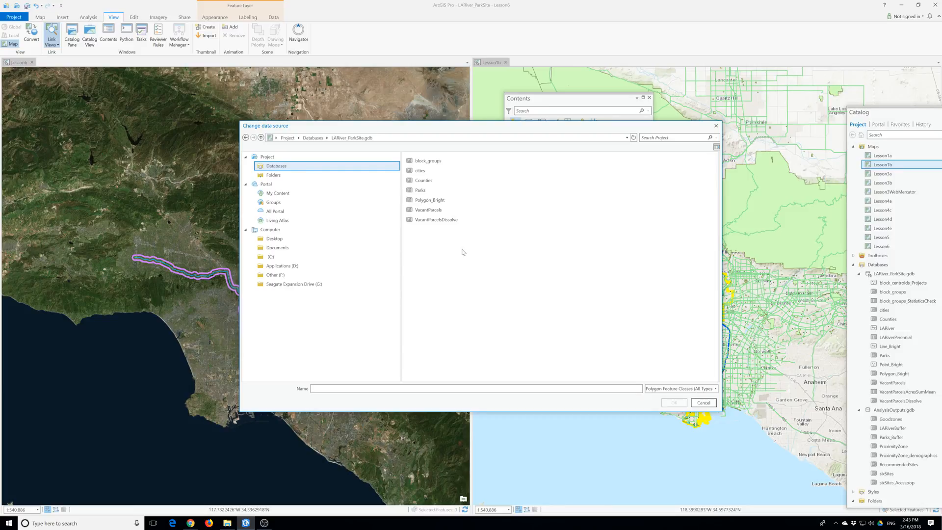
{"action": "left_click", "coordinate": [440, 201]}
{"action": "left_click", "coordinate": [675, 402]}
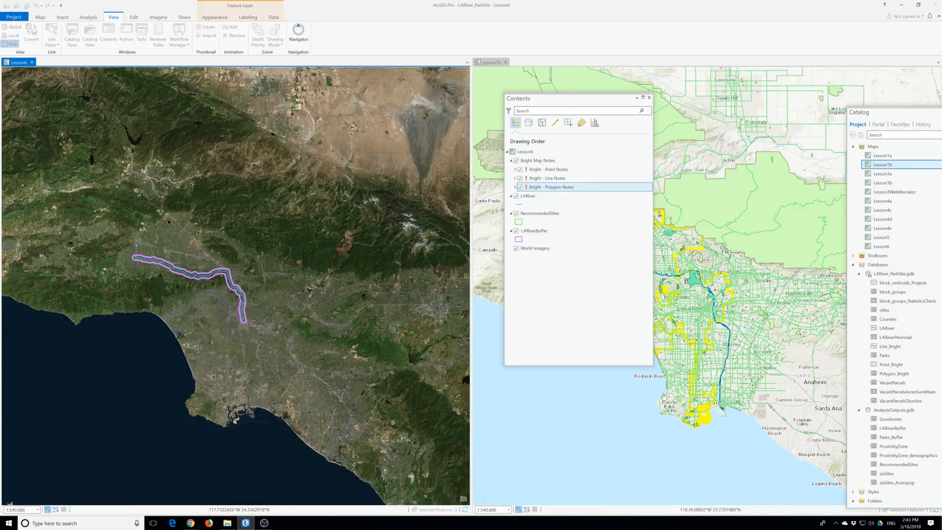
- Repair the data source of Bright - Line Notes in Lesson6 with the Line_Bright feature class from LARiver_ParkSite.gdb
{"action": "left_click", "coordinate": [532, 180]}
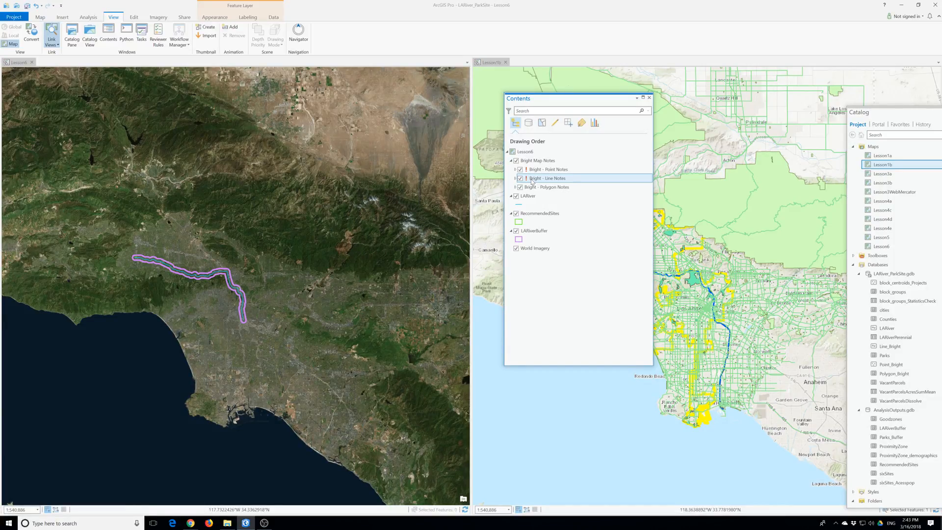
{"action": "left_click", "coordinate": [527, 179]}
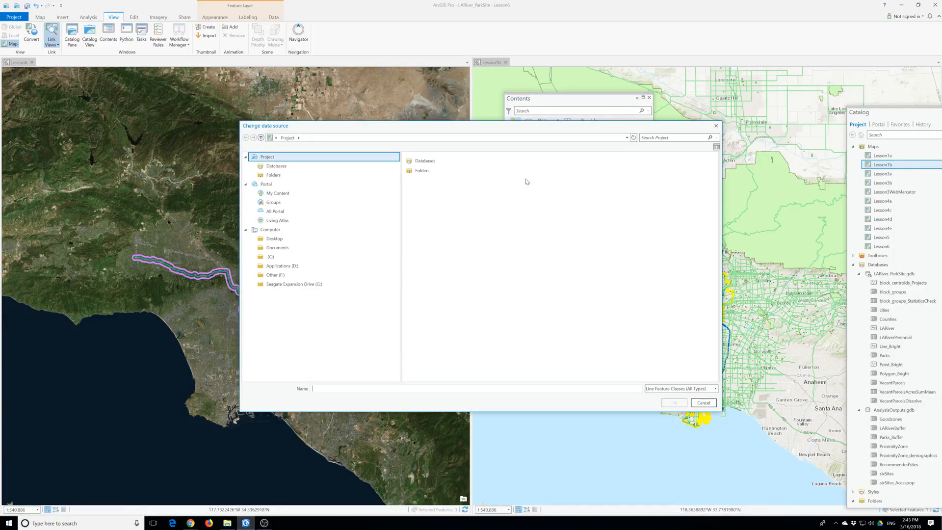
{"action": "double_click", "coordinate": [424, 162]}
{"action": "left_click", "coordinate": [427, 163]}
{"action": "double_click", "coordinate": [426, 163]}
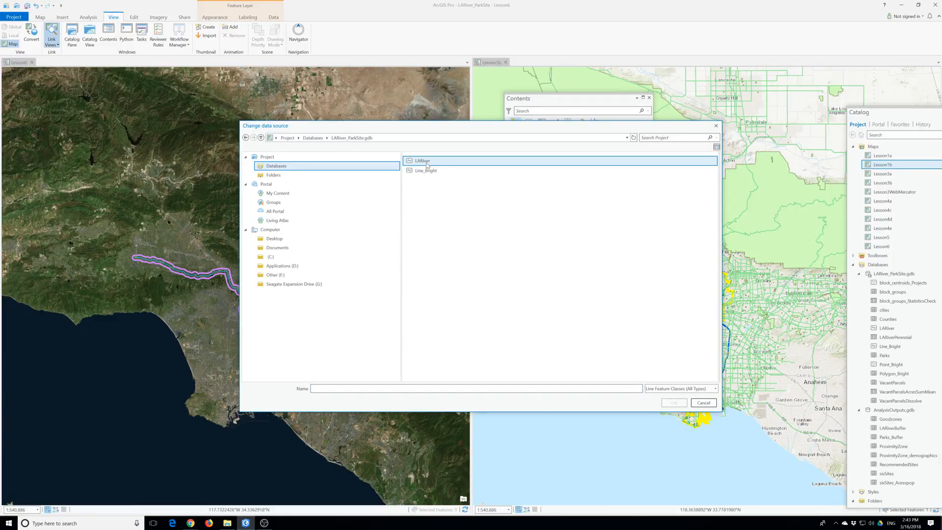
{"action": "left_click", "coordinate": [426, 171]}
{"action": "left_click", "coordinate": [675, 403]}
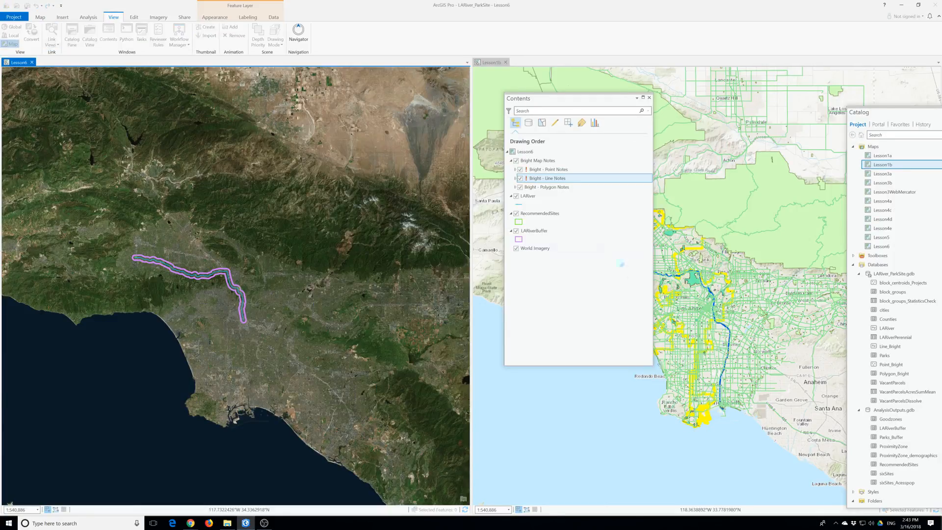
- Repair the data source of Bright - Point Notes in Lesson6 with the Point_Bright feature class from LARiver_ParkSite.gdb
{"action": "left_click", "coordinate": [527, 171]}
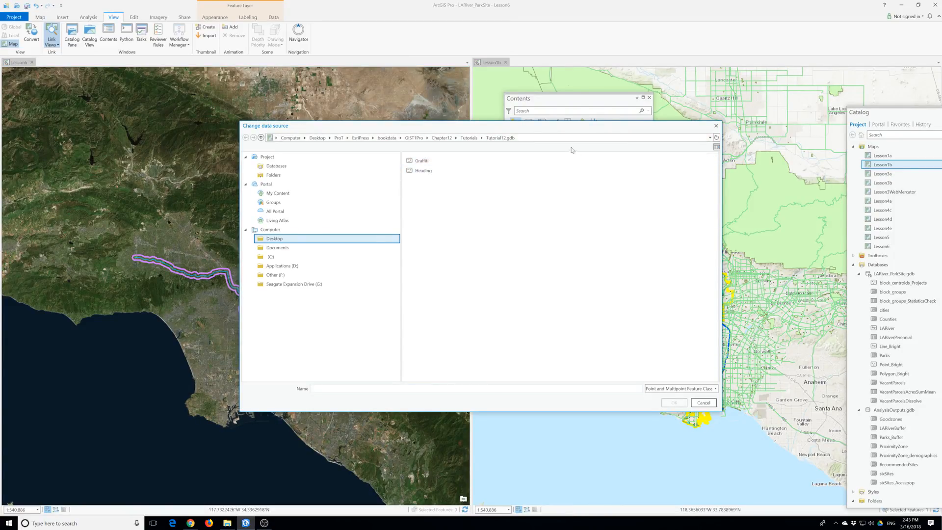
{"action": "left_click", "coordinate": [287, 167]}
{"action": "left_click", "coordinate": [447, 173]}
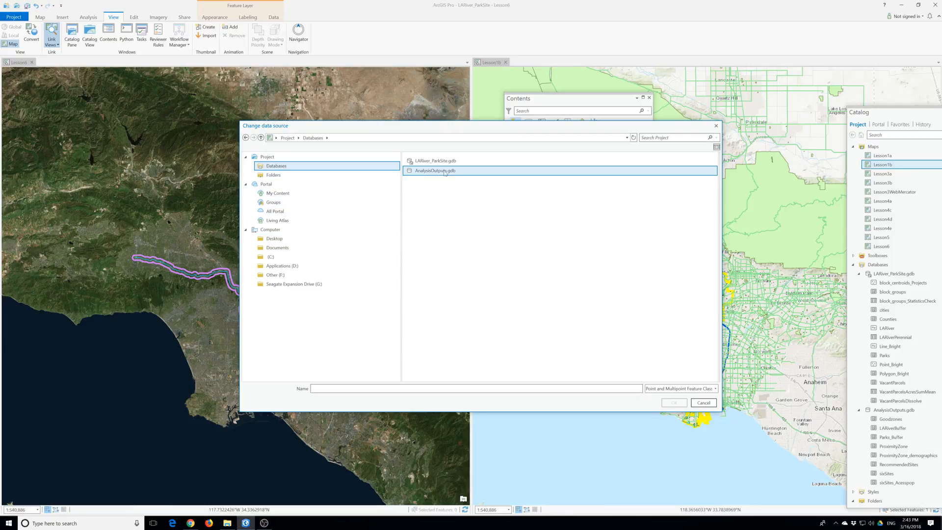
{"action": "double_click", "coordinate": [436, 161]}
{"action": "left_click", "coordinate": [437, 170]}
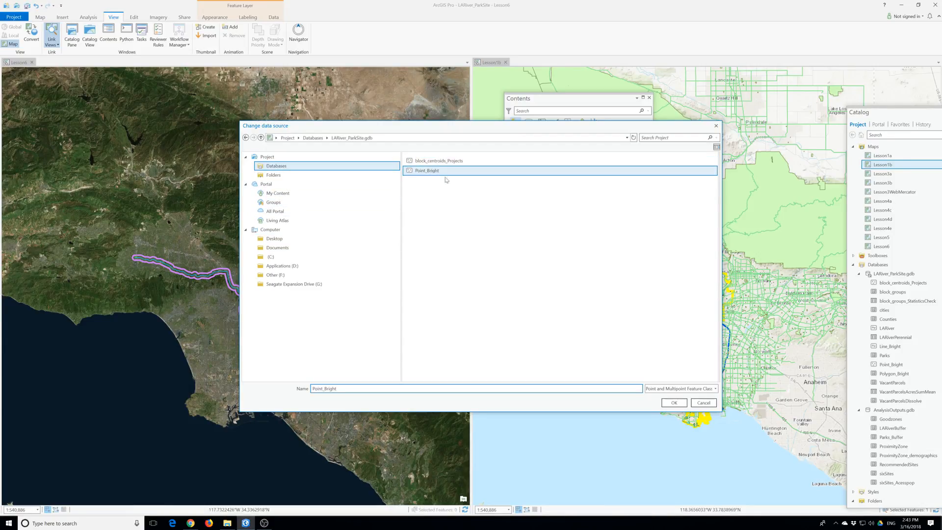
{"action": "left_click", "coordinate": [674, 403]}
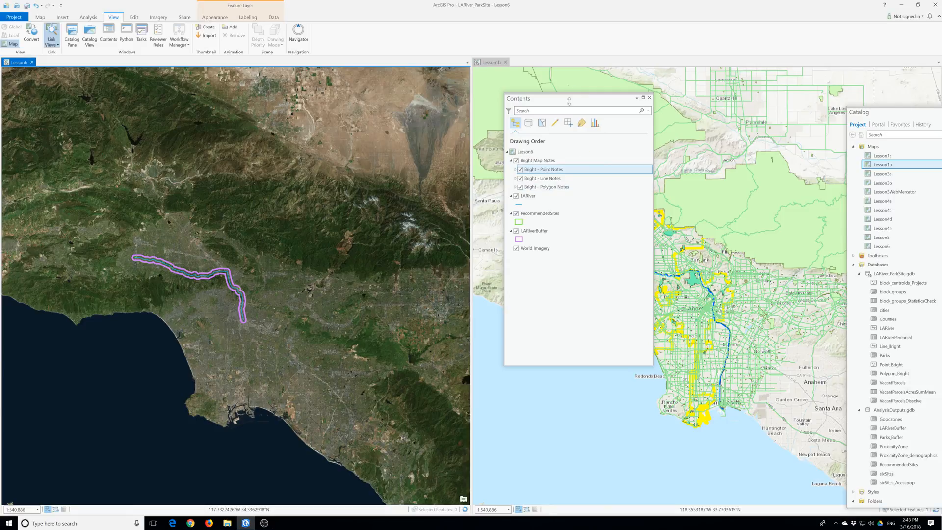
{"action": "left_click", "coordinate": [514, 170]}
{"action": "left_click", "coordinate": [514, 170]}
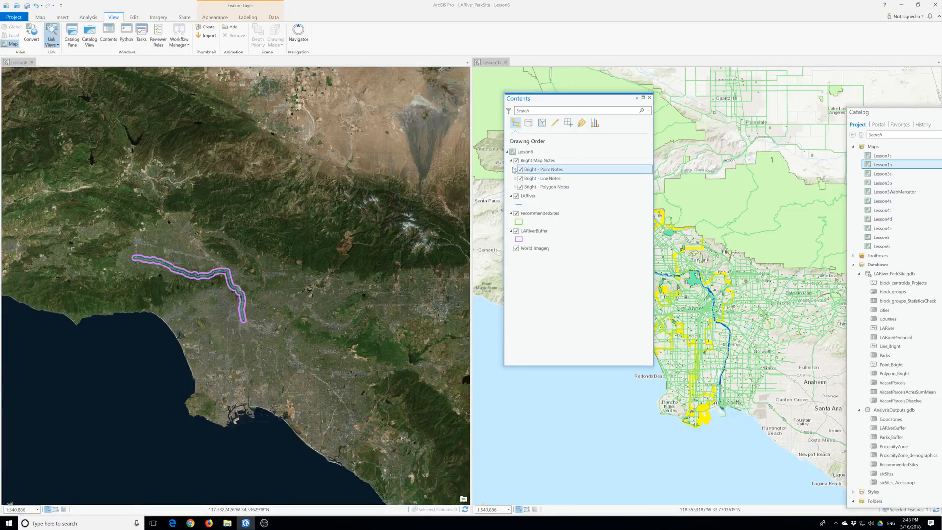
{"action": "double_click", "coordinate": [511, 161]}
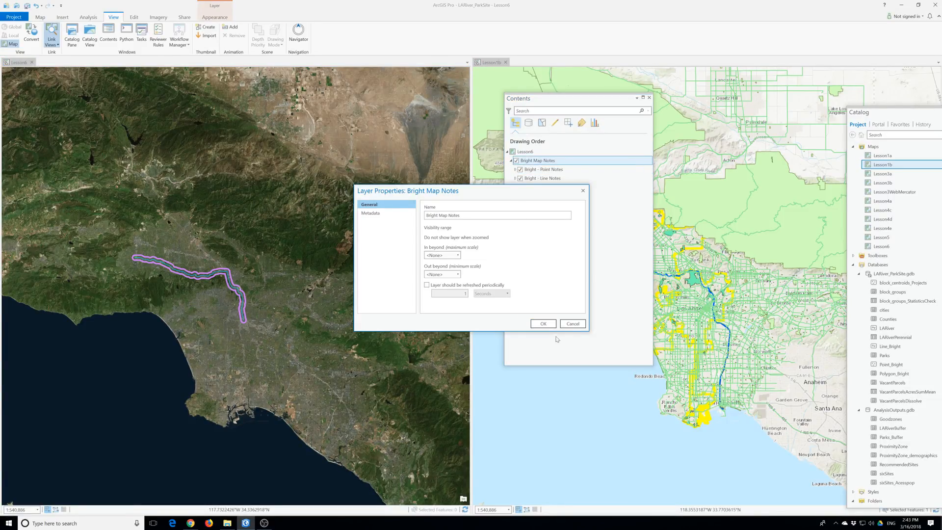
{"action": "left_click", "coordinate": [544, 324]}
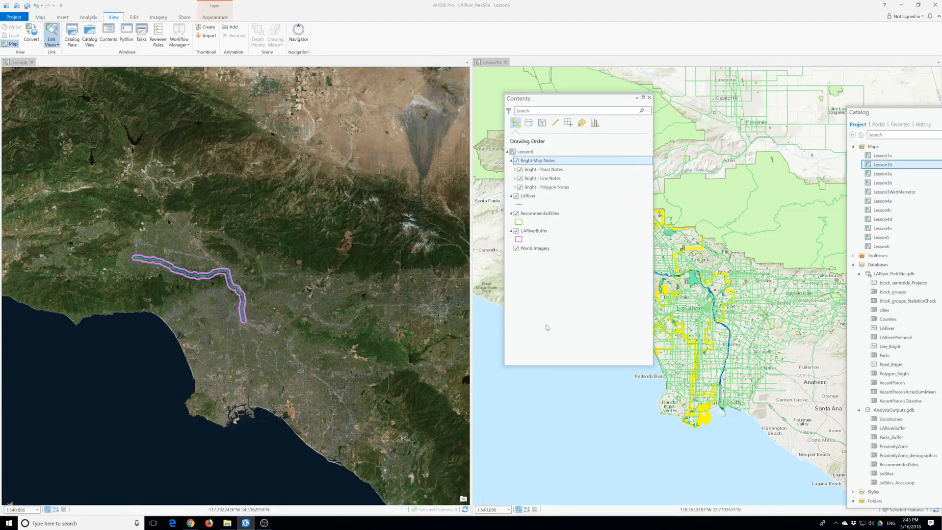
- Zoom the linked map views to the Bright Map Notes group layer of the Lesson6 map
{"action": "right_click", "coordinate": [530, 160]}
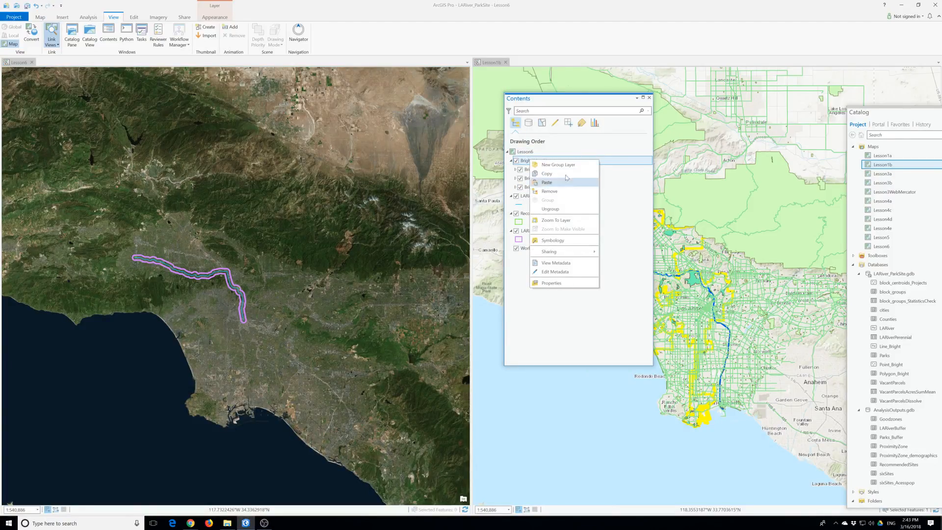
{"action": "left_click", "coordinate": [569, 223]}
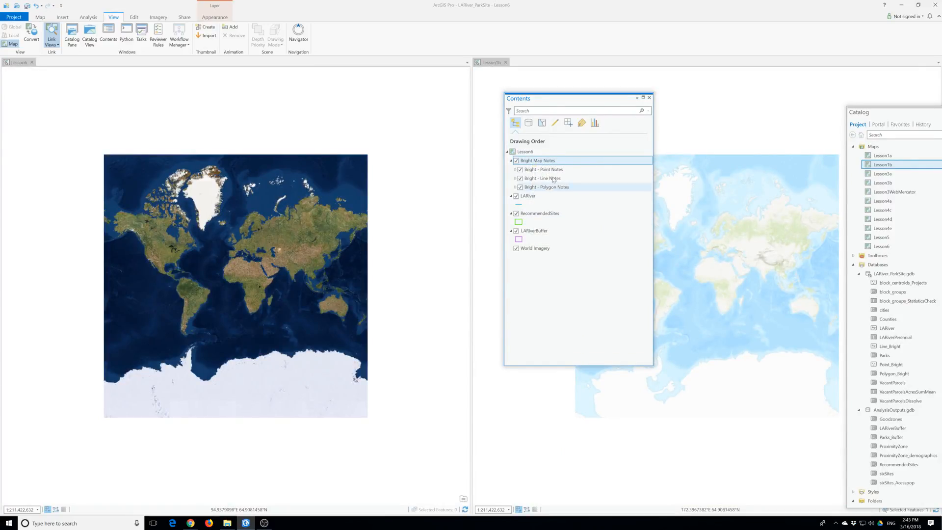
{"action": "right_click", "coordinate": [544, 161]}
{"action": "left_click", "coordinate": [572, 223]}
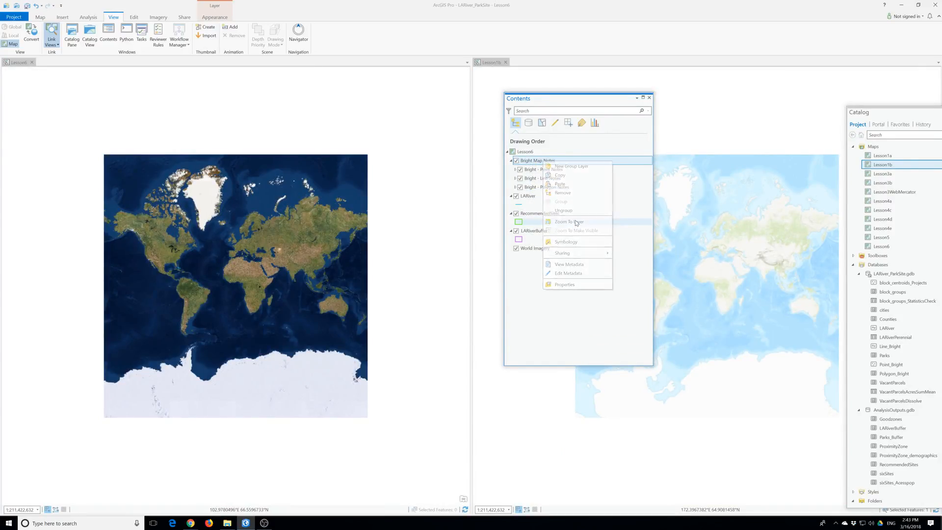
- In the Lesson1b map, repair the data sources of Bright - Point Notes with Point_Bright and Bright - Line Notes with Line_Bright
{"action": "left_click", "coordinate": [490, 64]}
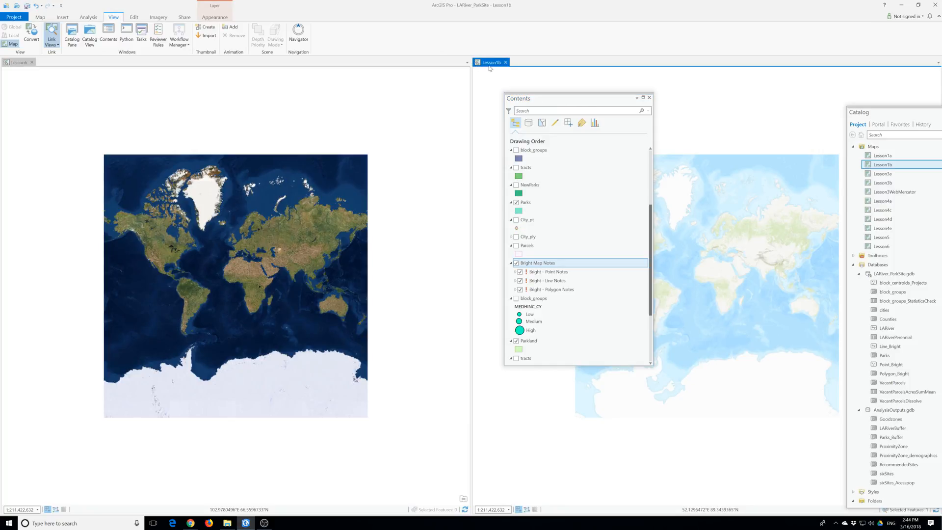
{"action": "left_click", "coordinate": [527, 272]}
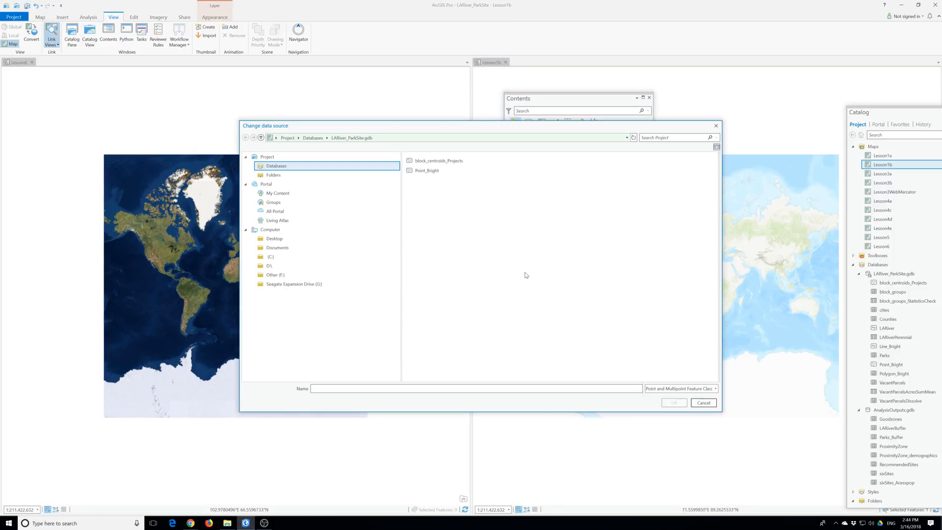
{"action": "left_click", "coordinate": [422, 171]}
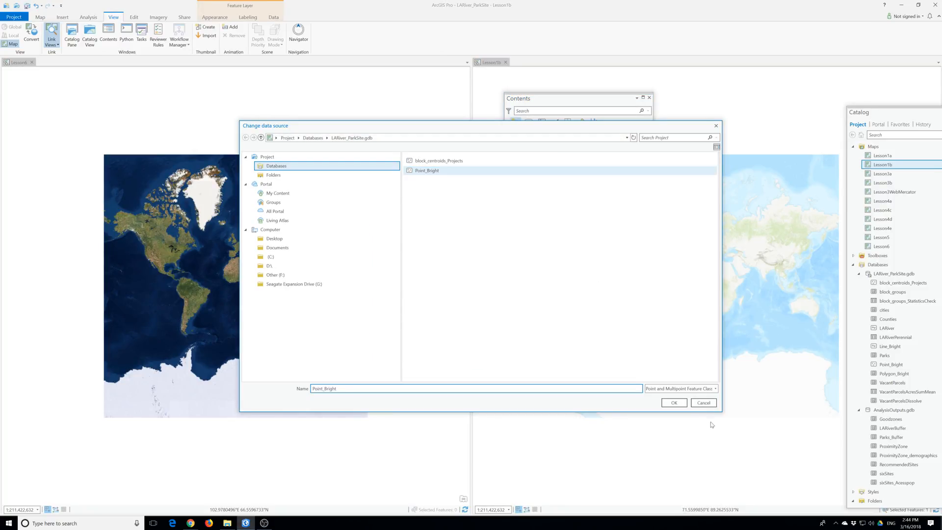
{"action": "left_click", "coordinate": [674, 403]}
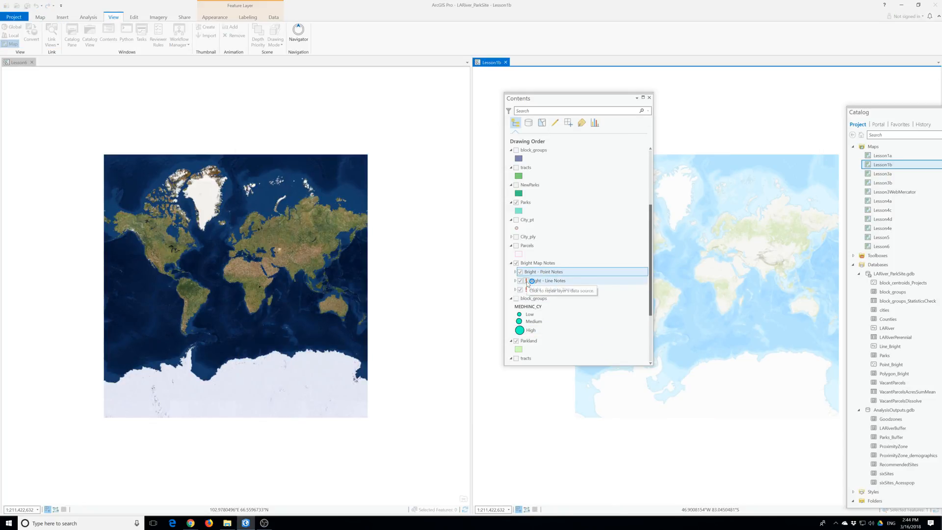
{"action": "left_click", "coordinate": [527, 281]}
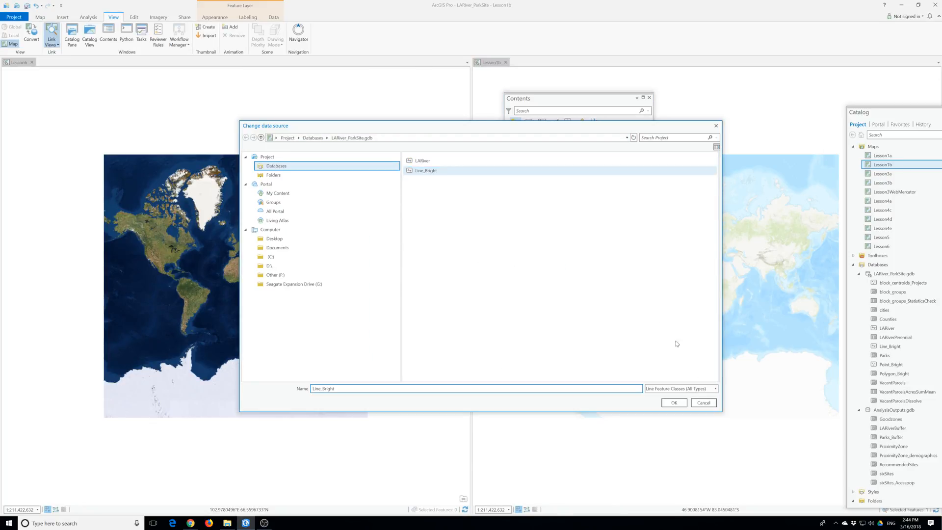
{"action": "left_click", "coordinate": [674, 402]}
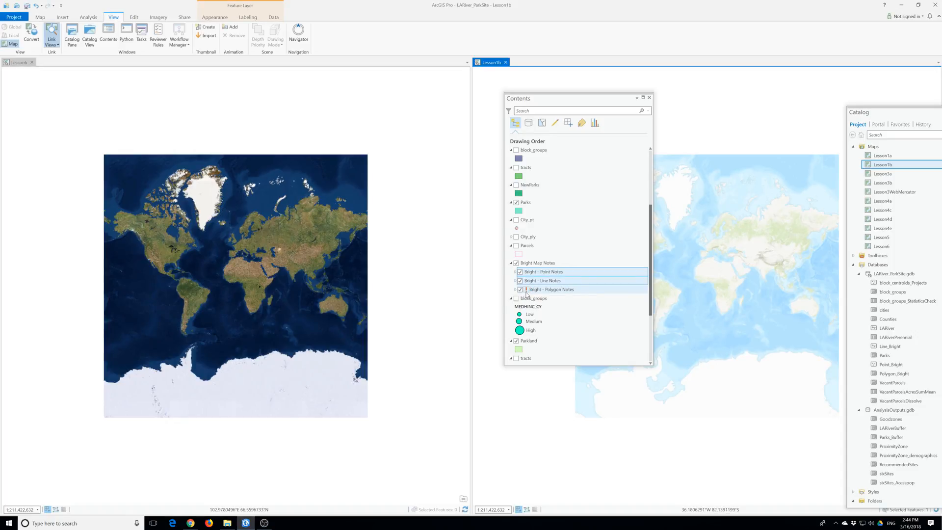
- Repair the data source of Bright - Polygon Notes in Lesson1b with Polygon_Bright, and close the Contents pane
{"action": "left_click", "coordinate": [526, 290]}
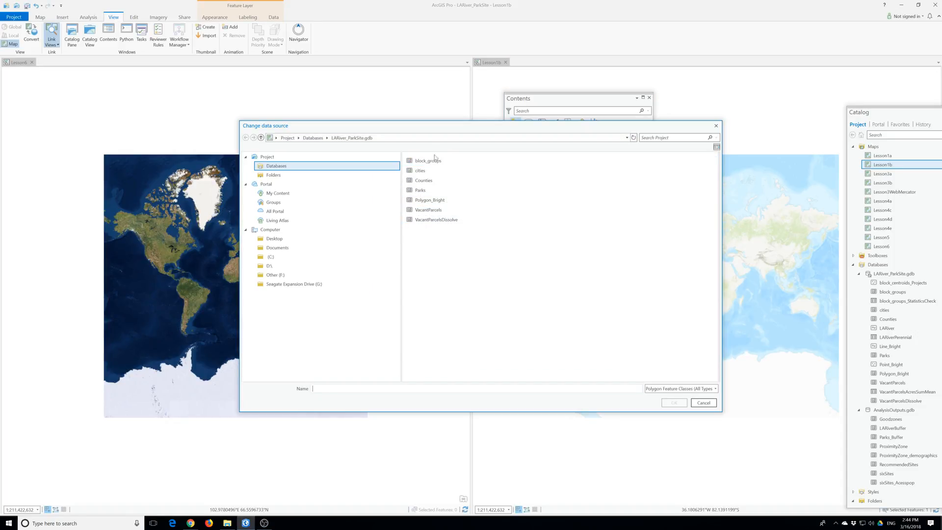
{"action": "left_click", "coordinate": [438, 205]}
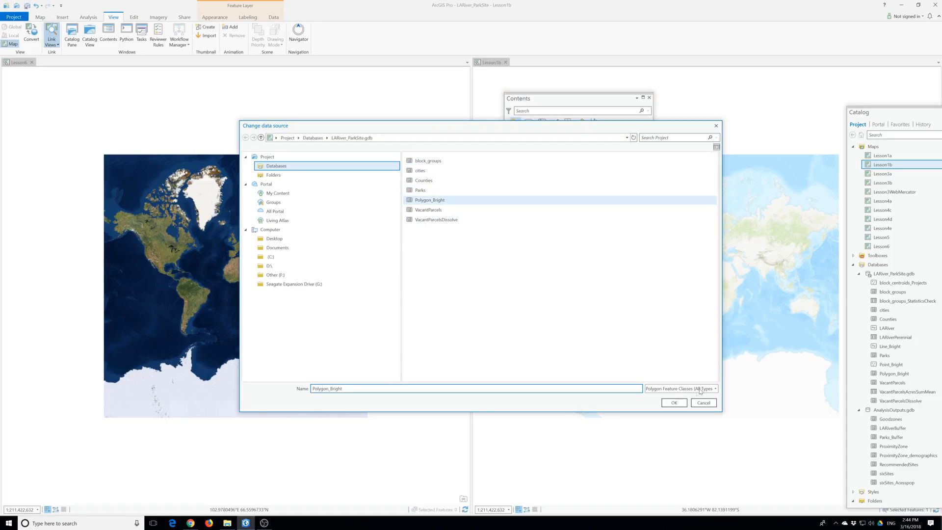
{"action": "left_click", "coordinate": [674, 402]}
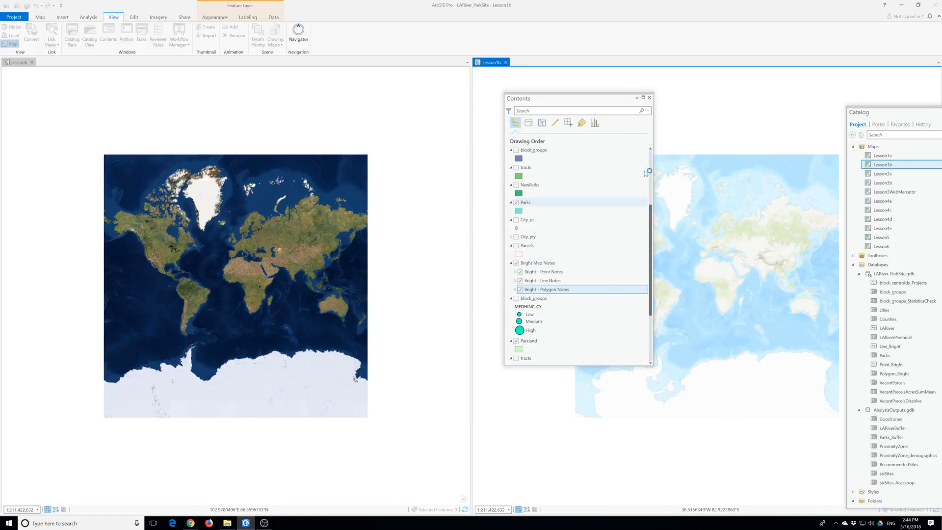
{"action": "left_click", "coordinate": [649, 98]}
{"action": "left_click", "coordinate": [617, 137]}
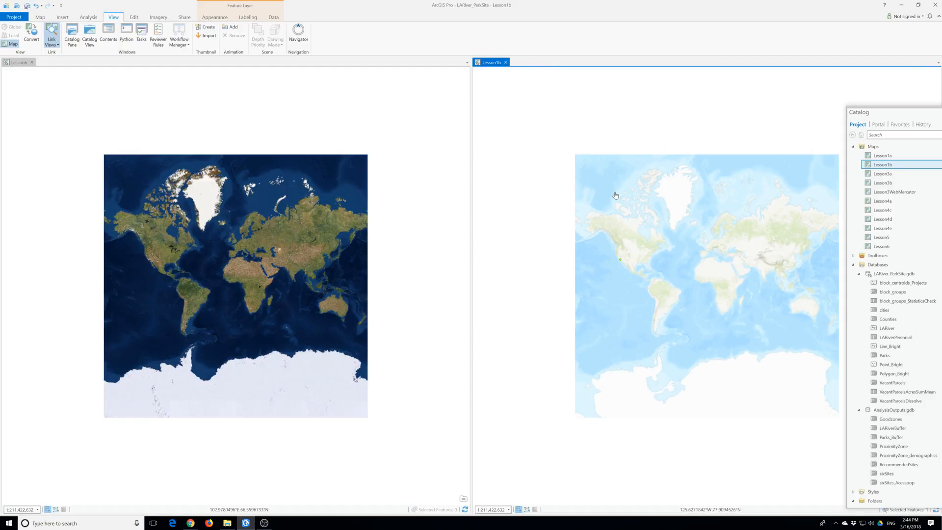
- Close the Lesson1b map view and open the RecommendedSites attribute table in Lesson6, with the Contents pane kept clear of the table
{"action": "left_click", "coordinate": [505, 62]}
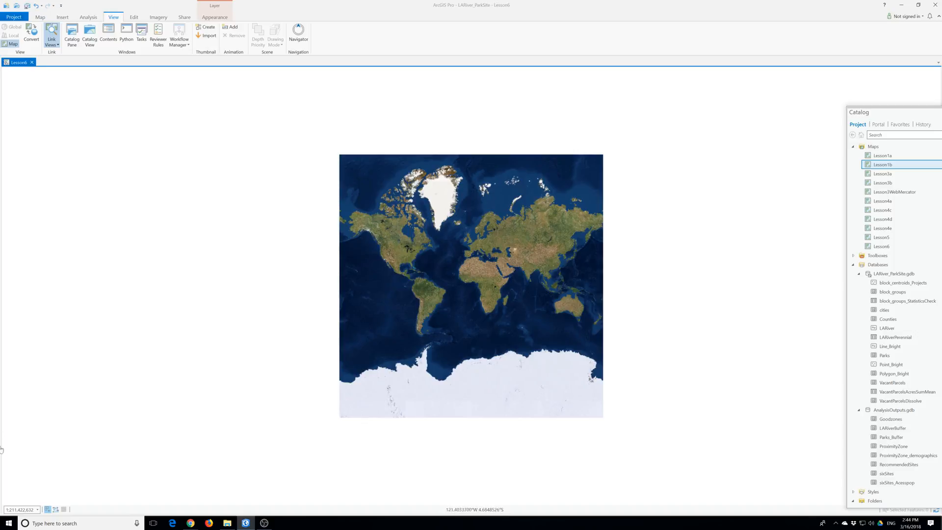
{"action": "left_click", "coordinate": [108, 34]}
{"action": "left_click_drag", "start_coordinate": [559, 101], "coordinate": [147, 148]}
{"action": "right_click", "coordinate": [137, 261]}
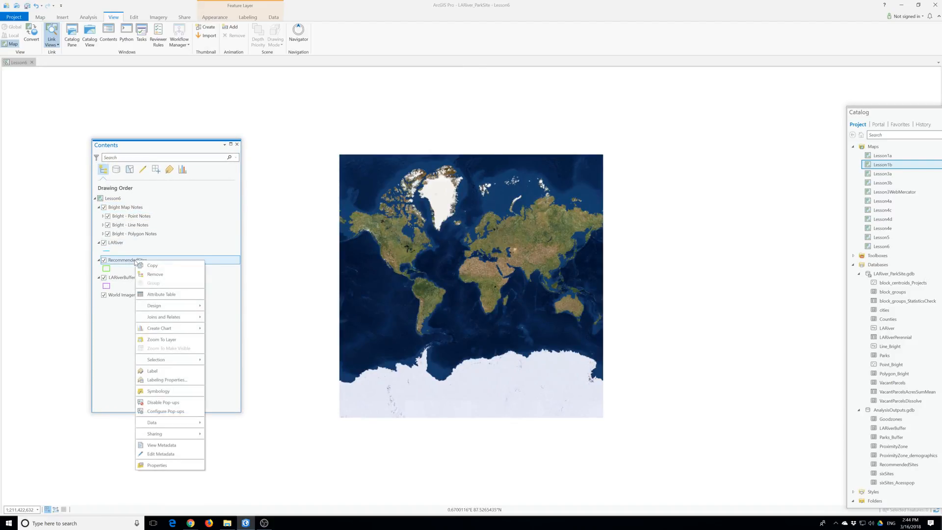
{"action": "left_click", "coordinate": [165, 294]}
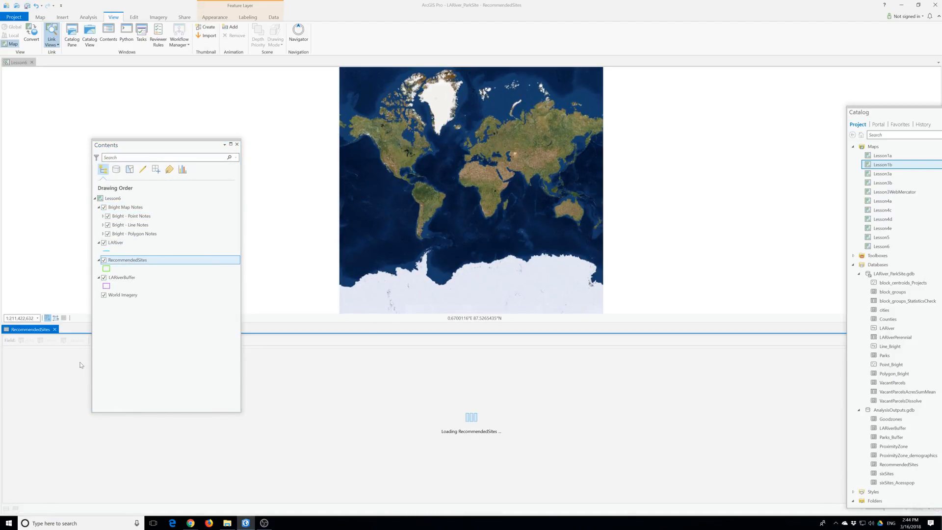
{"action": "left_click_drag", "start_coordinate": [141, 149], "coordinate": [74, 67]}
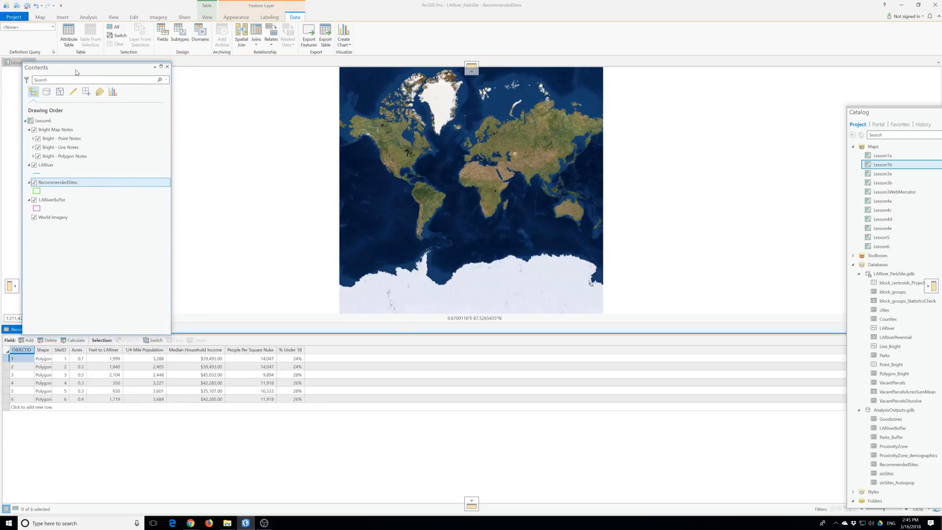
- Zoom the map to the first recommended site and save the view as a bookmark named Site 1
{"action": "left_click", "coordinate": [8, 359]}
{"action": "right_click", "coordinate": [9, 361]}
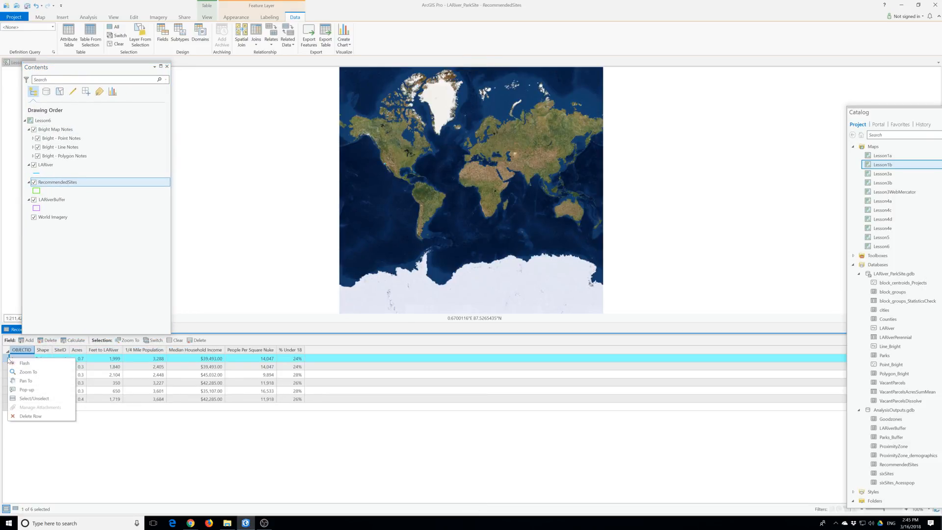
{"action": "left_click", "coordinate": [24, 381]}
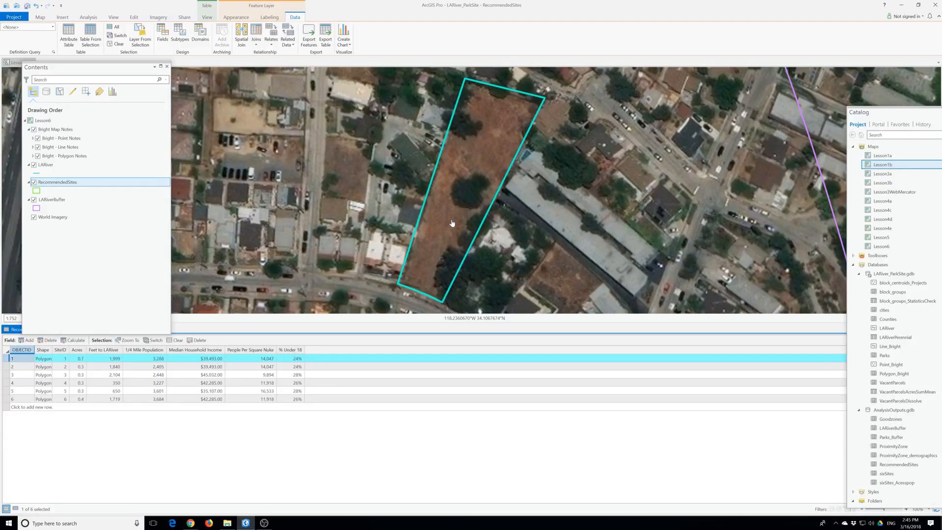
{"action": "left_click", "coordinate": [41, 18]}
{"action": "left_click", "coordinate": [93, 35]}
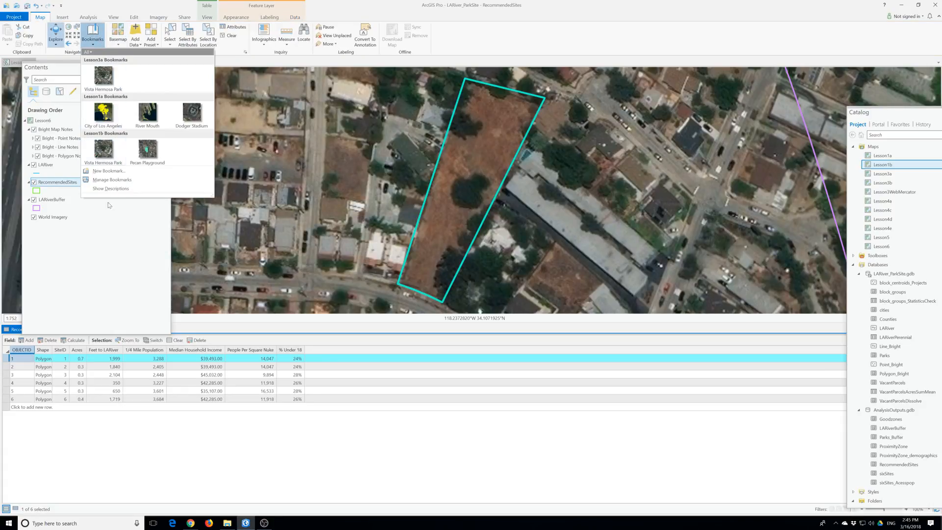
{"action": "left_click", "coordinate": [111, 171]}
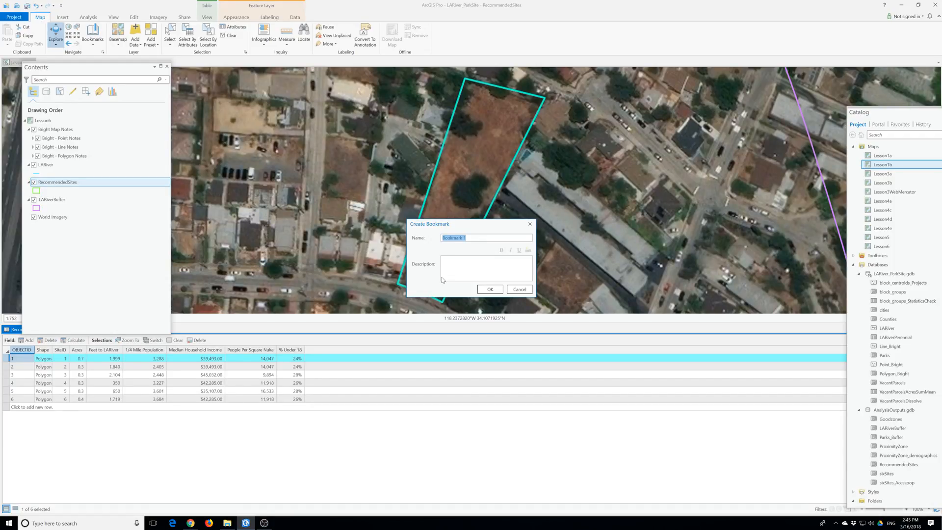
{"action": "type", "text": "Site 1"}
{"action": "key", "text": "Return"}
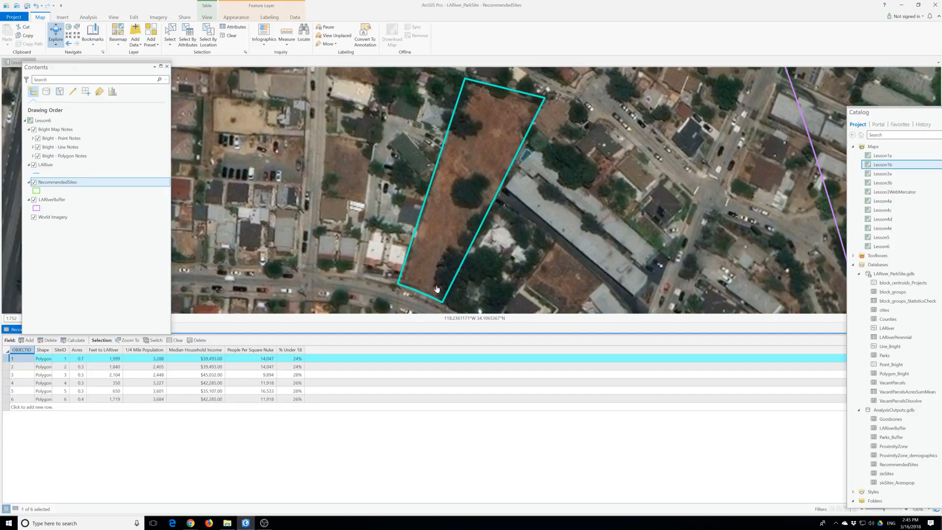
- Select the second recommended site, zoom to it, and save the view as a bookmark named Site 2
{"action": "left_click", "coordinate": [7, 367]}
{"action": "right_click", "coordinate": [7, 366]}
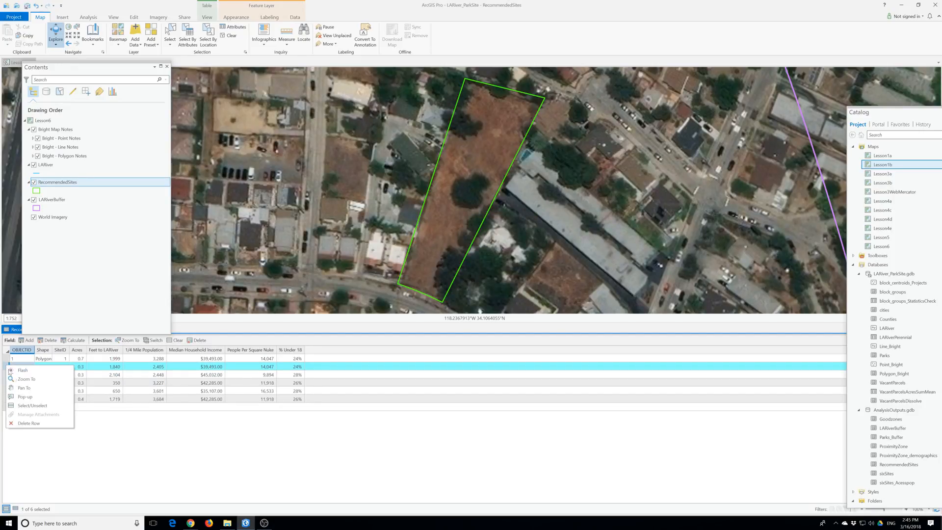
{"action": "left_click", "coordinate": [24, 379]}
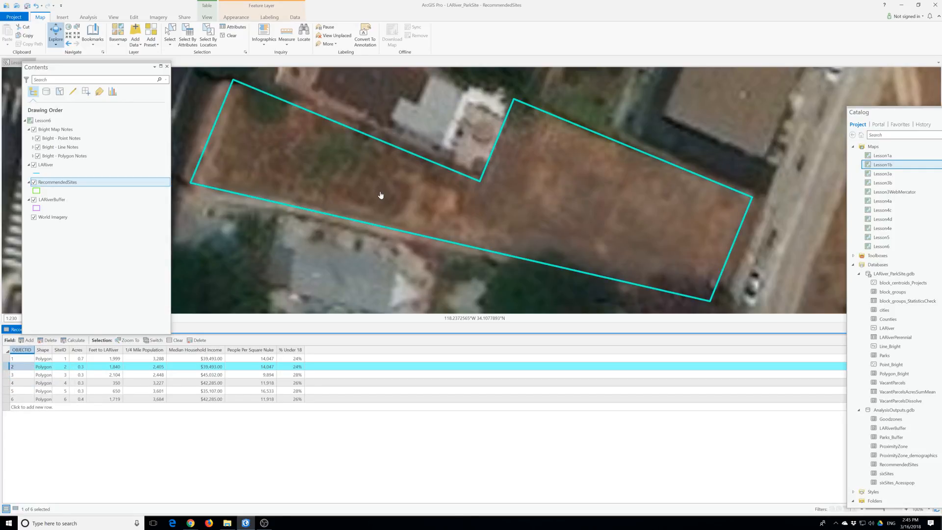
{"action": "left_click", "coordinate": [93, 36]}
{"action": "left_click", "coordinate": [112, 209]}
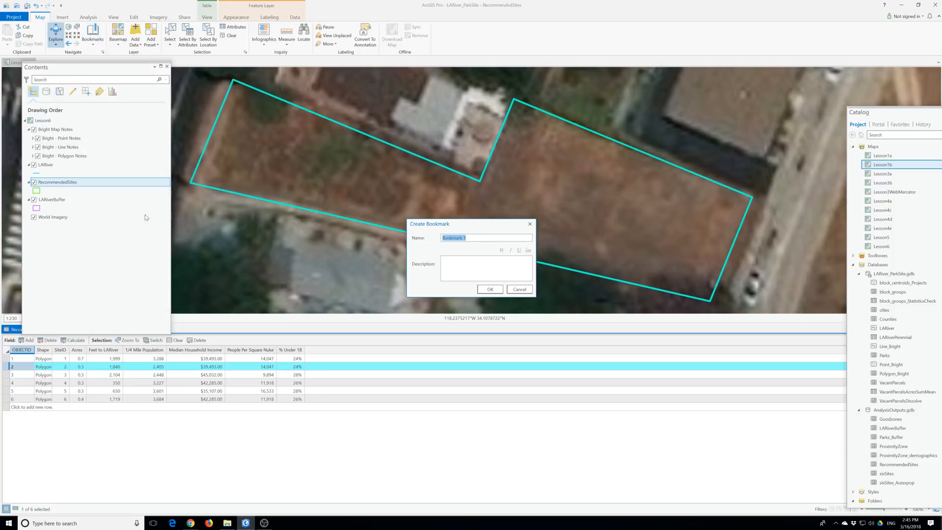
{"action": "type", "text": "Site 2"}
{"action": "key", "text": "Return"}
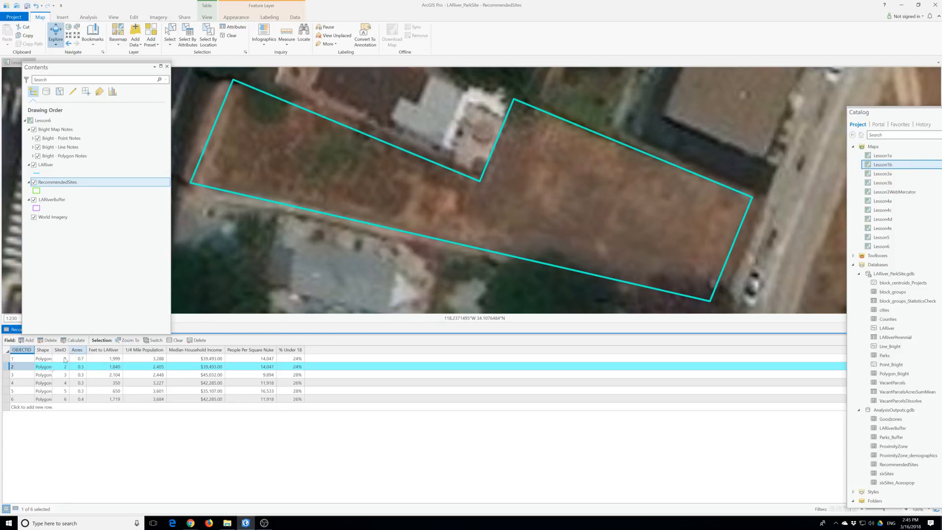
- Zoom to the third recommended site and save the view as a bookmark named Site 3
{"action": "right_click", "coordinate": [5, 378]}
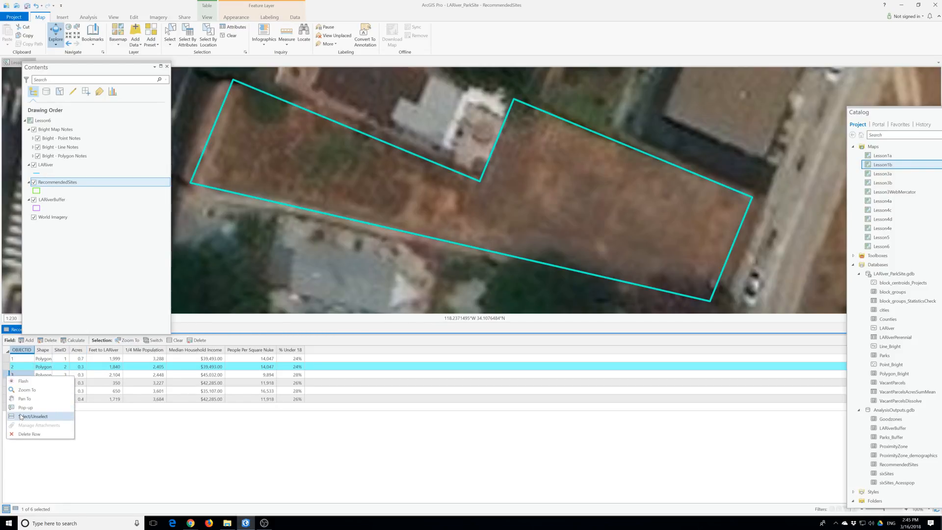
{"action": "left_click", "coordinate": [23, 390]}
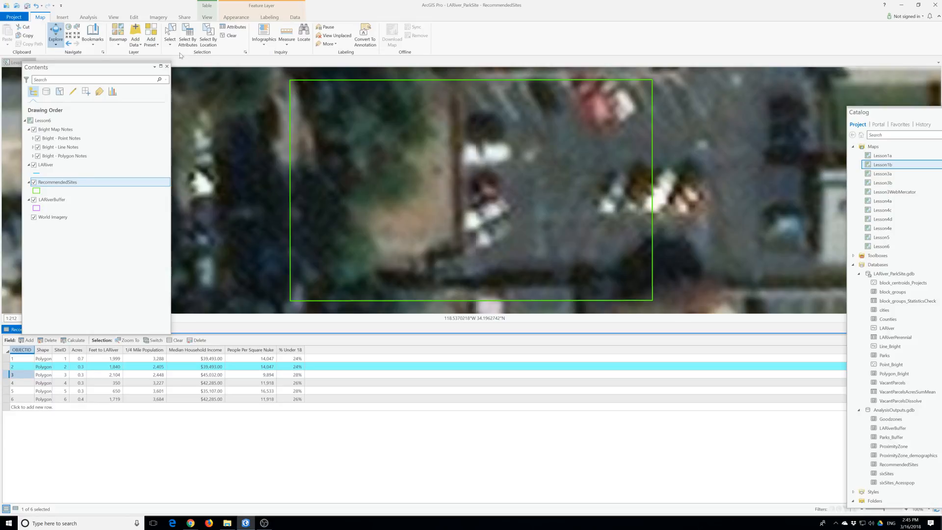
{"action": "left_click", "coordinate": [90, 34]}
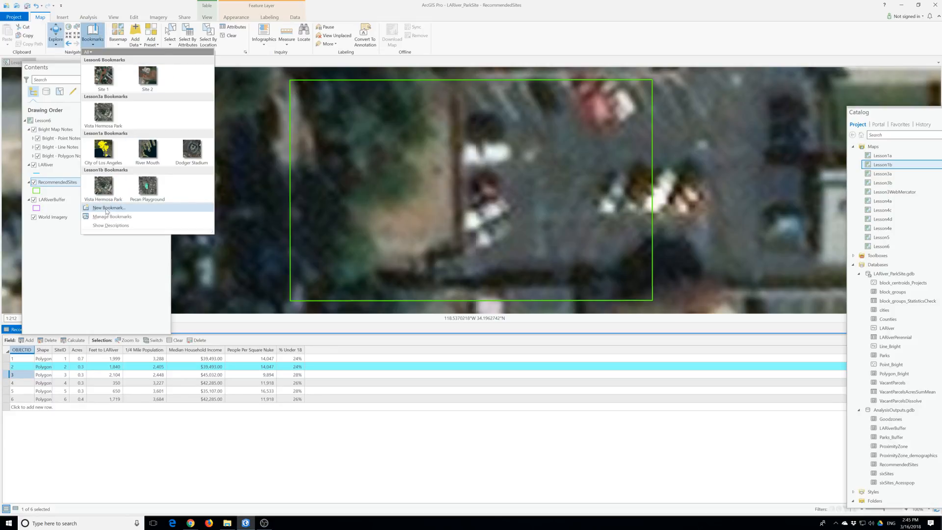
{"action": "left_click", "coordinate": [149, 202]}
{"action": "type", "text": "Site 3"}
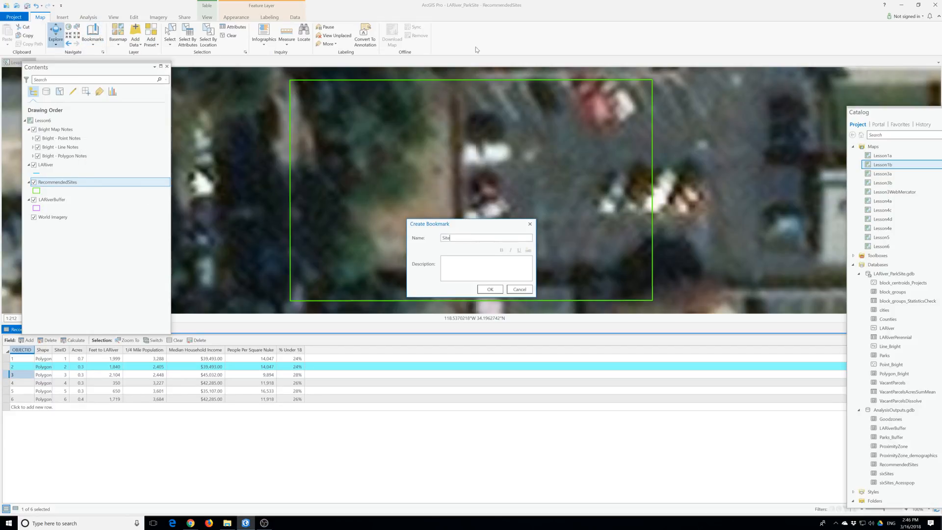
{"action": "key", "text": "Return"}
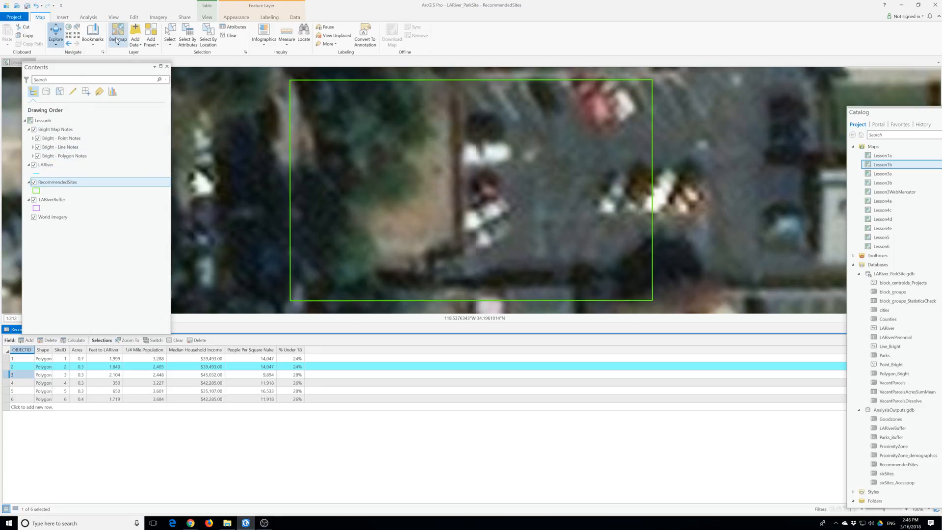
- Zoom to the fourth recommended site with the selection cleared, and save the view as a bookmark named Site 4
{"action": "right_click", "coordinate": [8, 383]}
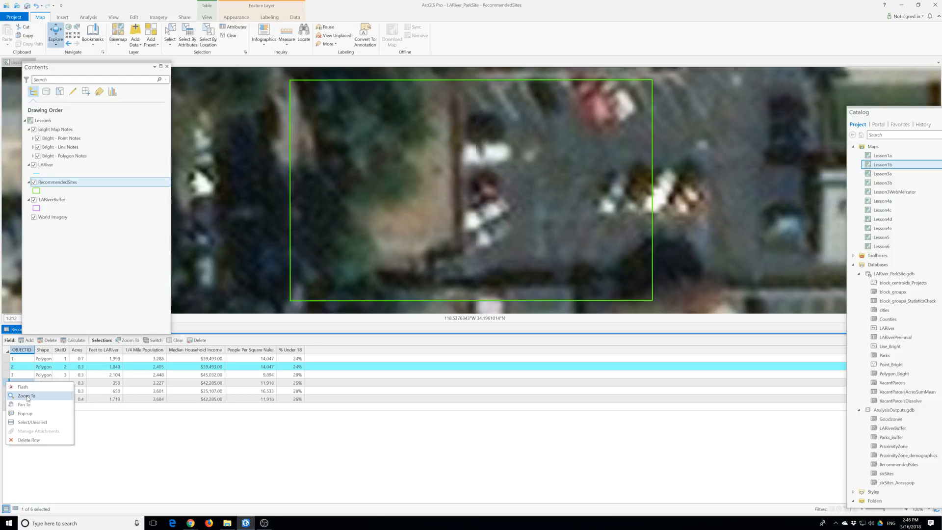
{"action": "left_click", "coordinate": [19, 396]}
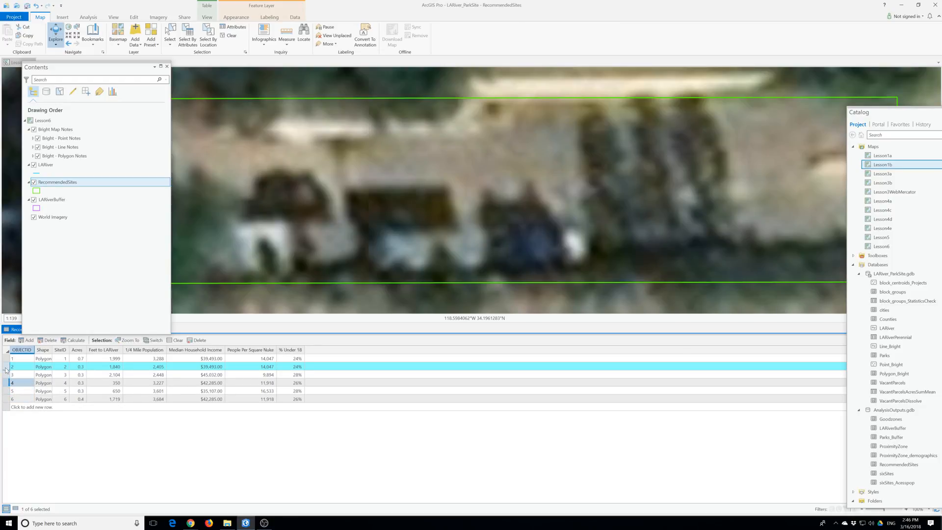
{"action": "left_click", "coordinate": [229, 35]}
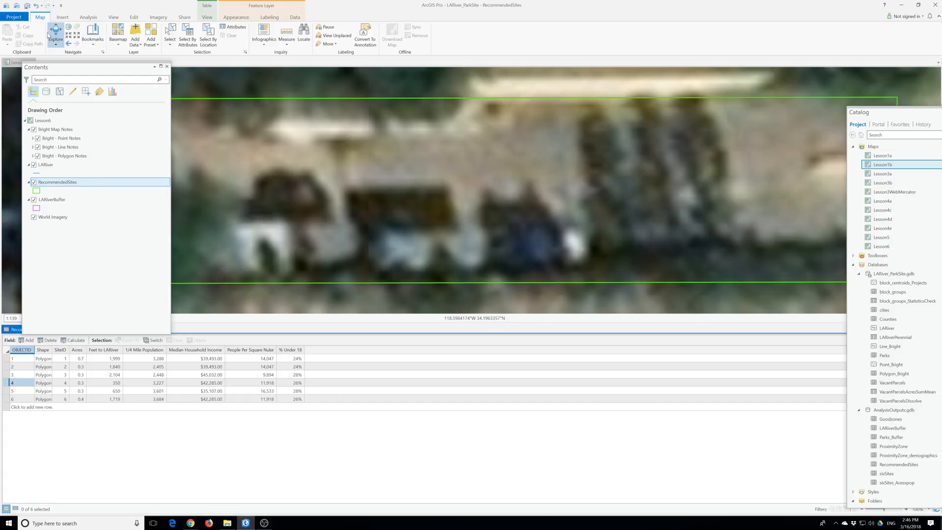
{"action": "left_click", "coordinate": [93, 33]}
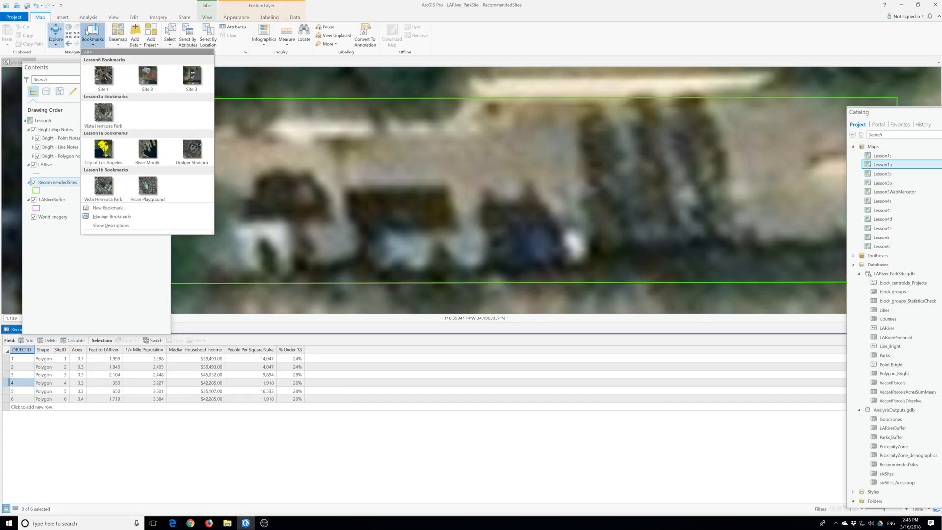
{"action": "left_click", "coordinate": [123, 208]}
{"action": "type", "text": "Site 4"}
{"action": "key", "text": "Return"}
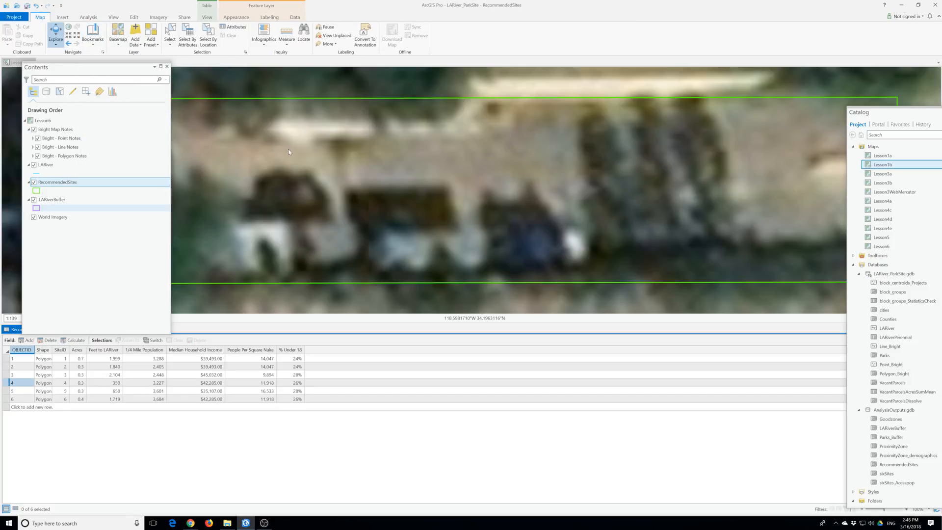
- Select the fifth recommended site, zoom to it, and save the view as a bookmark named Site 5
{"action": "left_click", "coordinate": [6, 391]}
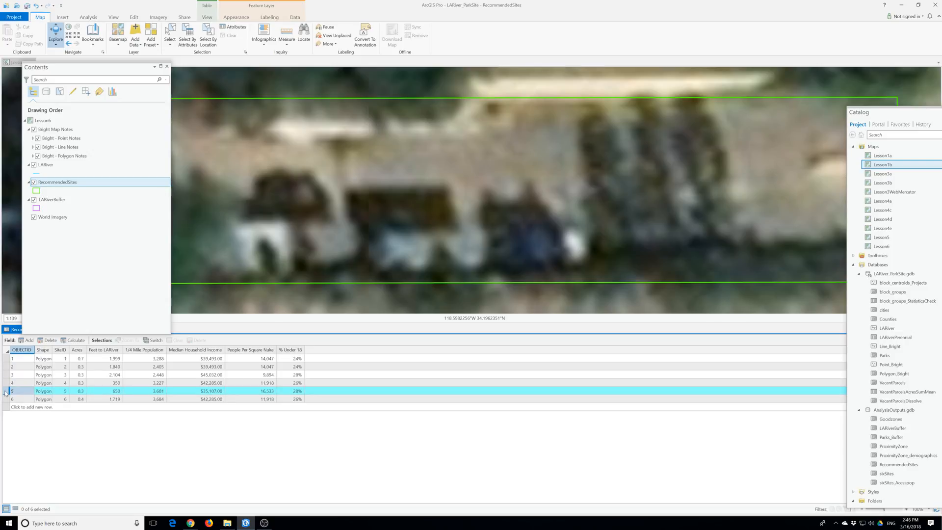
{"action": "right_click", "coordinate": [6, 392]}
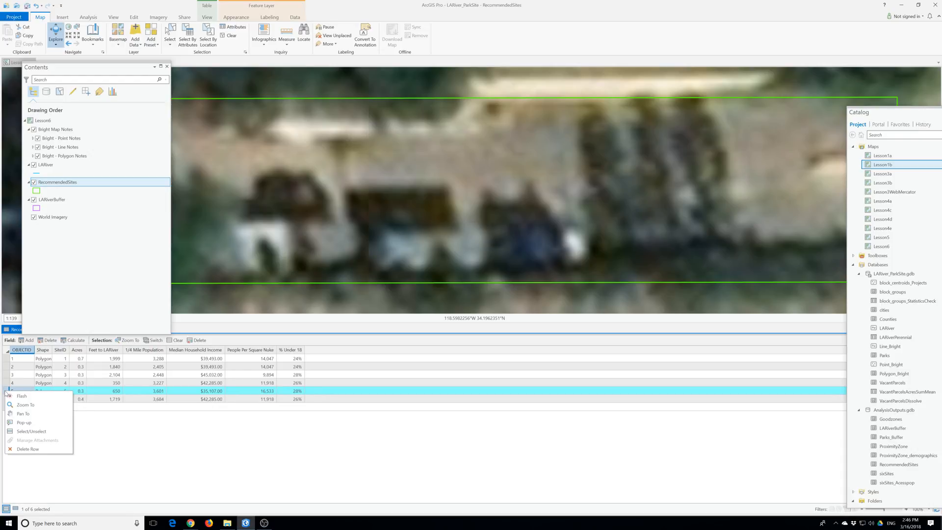
{"action": "left_click", "coordinate": [14, 405]}
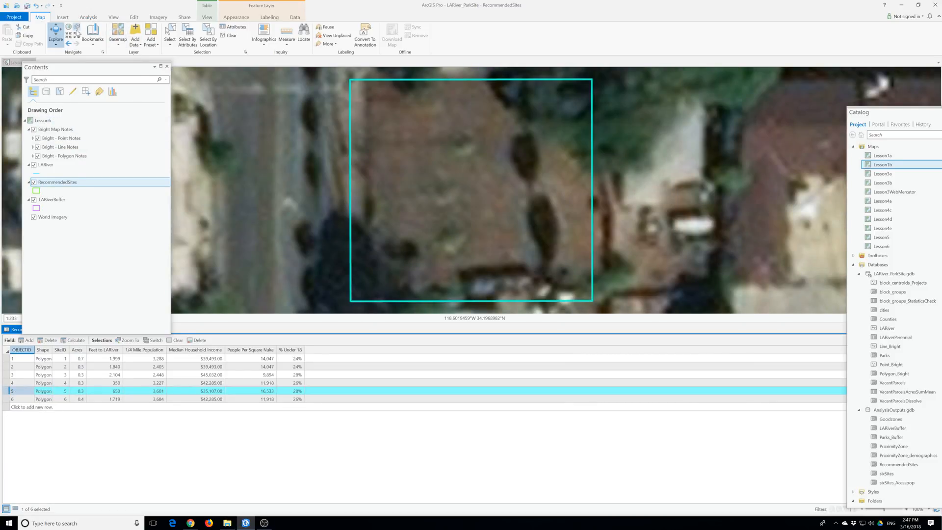
{"action": "left_click", "coordinate": [93, 35]}
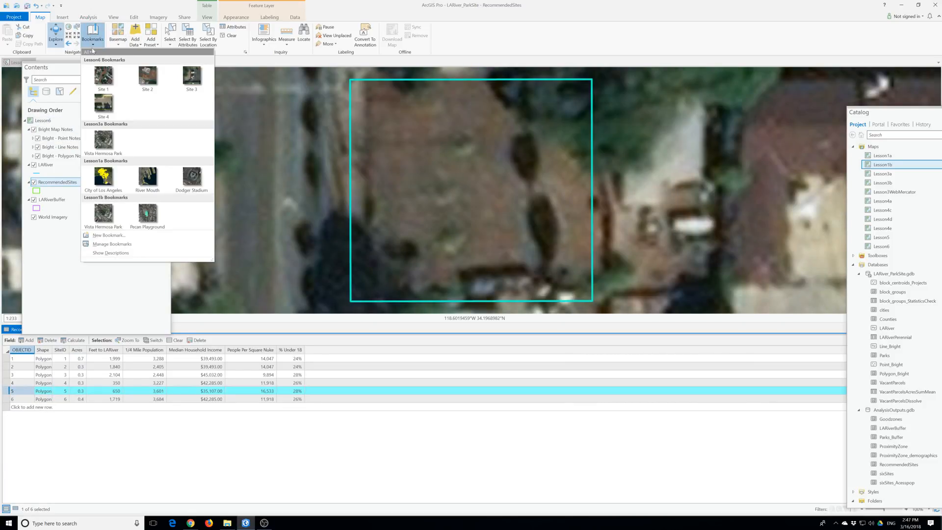
{"action": "left_click", "coordinate": [109, 235]}
{"action": "type", "text": "Site "}
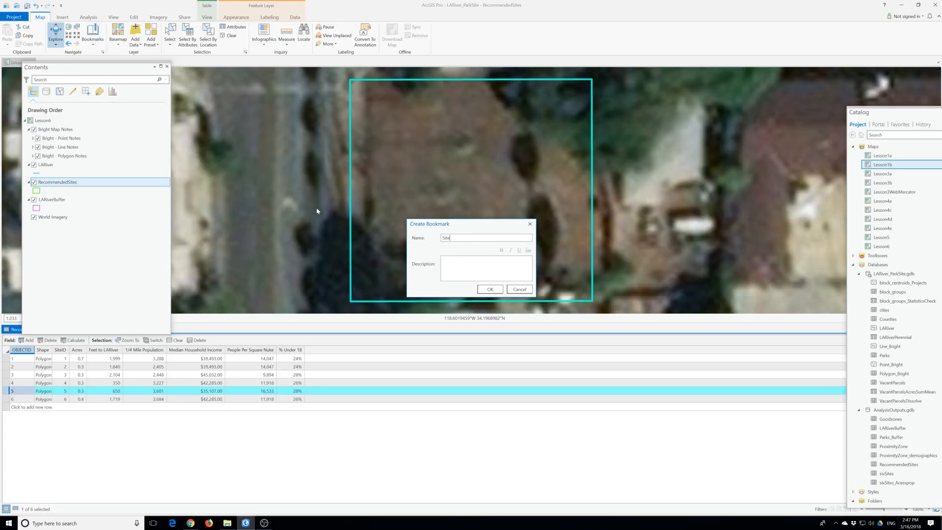
{"action": "type", "text": "5"}
{"action": "key", "text": "Return"}
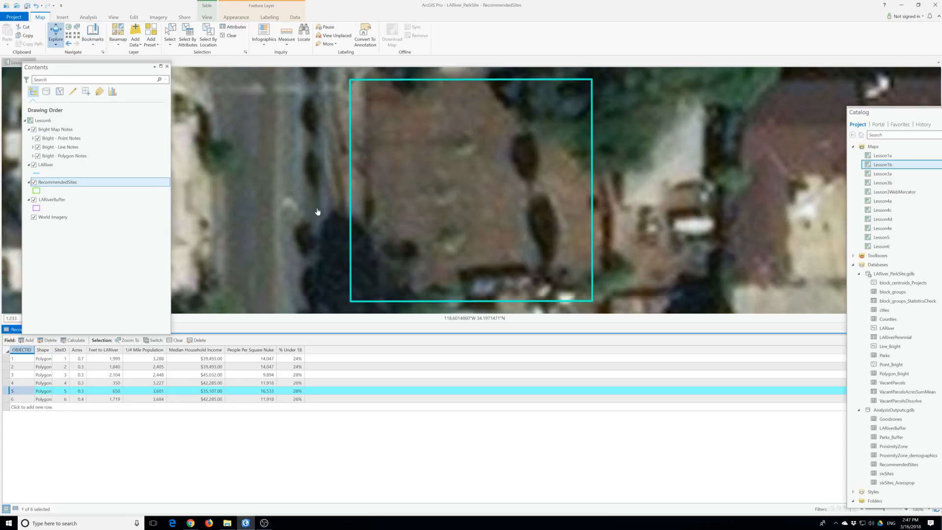
- Select the sixth recommended site, zoom to it, and save the view as a bookmark named Site 6
{"action": "left_click", "coordinate": [6, 399]}
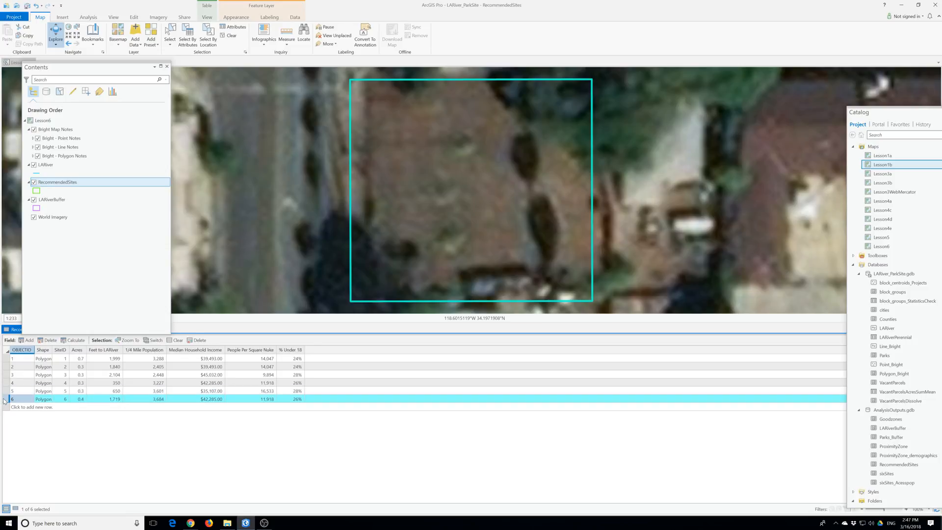
{"action": "right_click", "coordinate": [6, 399]}
{"action": "left_click", "coordinate": [24, 411]}
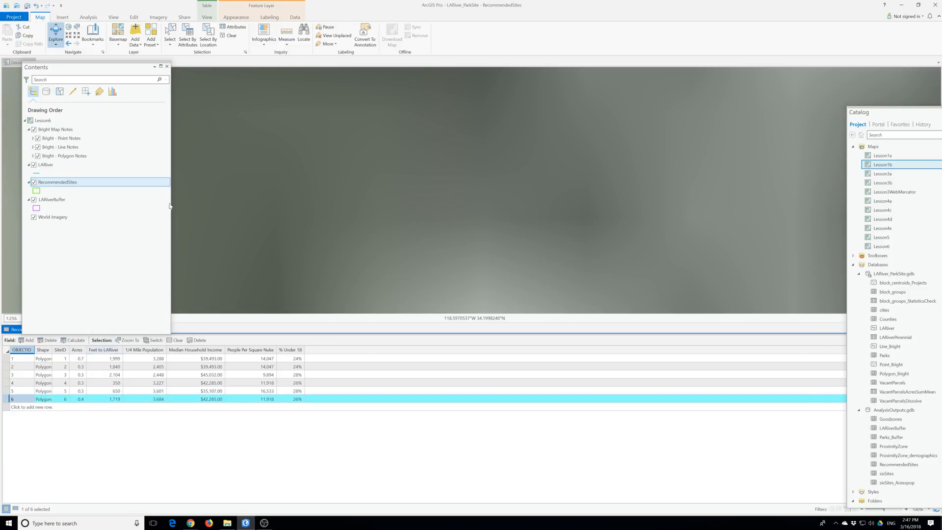
{"action": "left_click", "coordinate": [93, 34]}
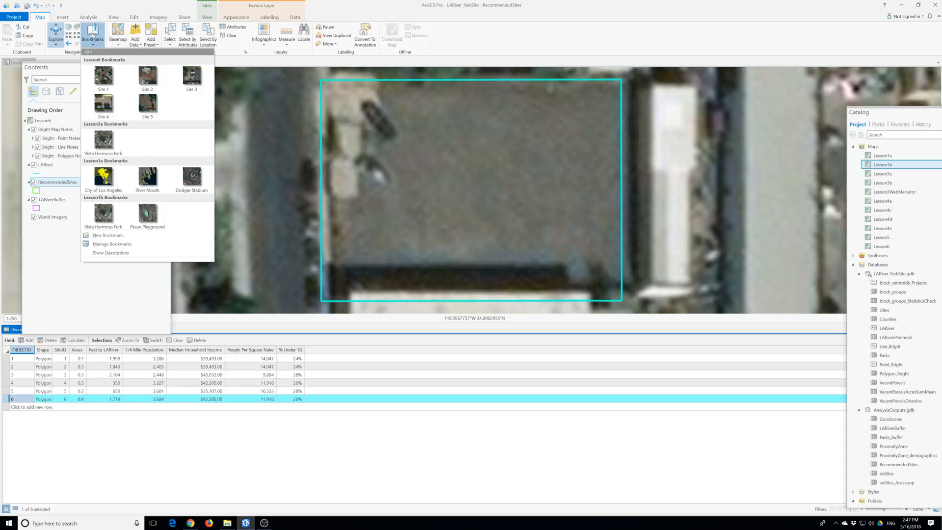
{"action": "left_click", "coordinate": [109, 235]}
{"action": "type", "text": "Site 6"}
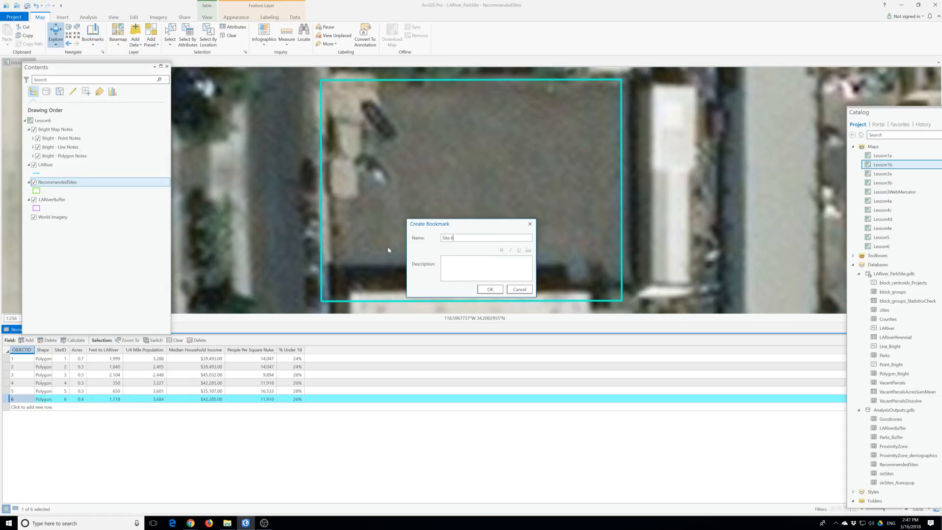
{"action": "key", "text": "Return"}
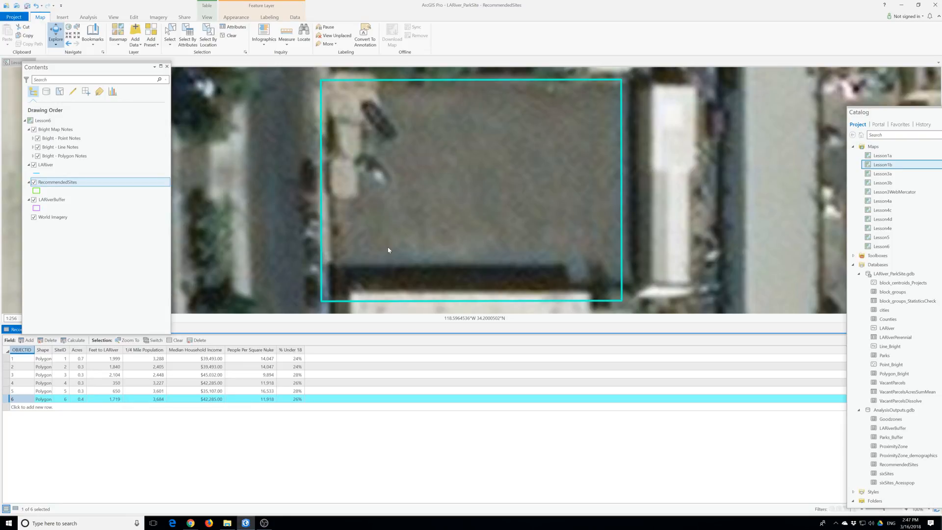
{"action": "scroll", "coordinate": [450, 228], "scroll_direction": "down", "scroll_amount": 5}
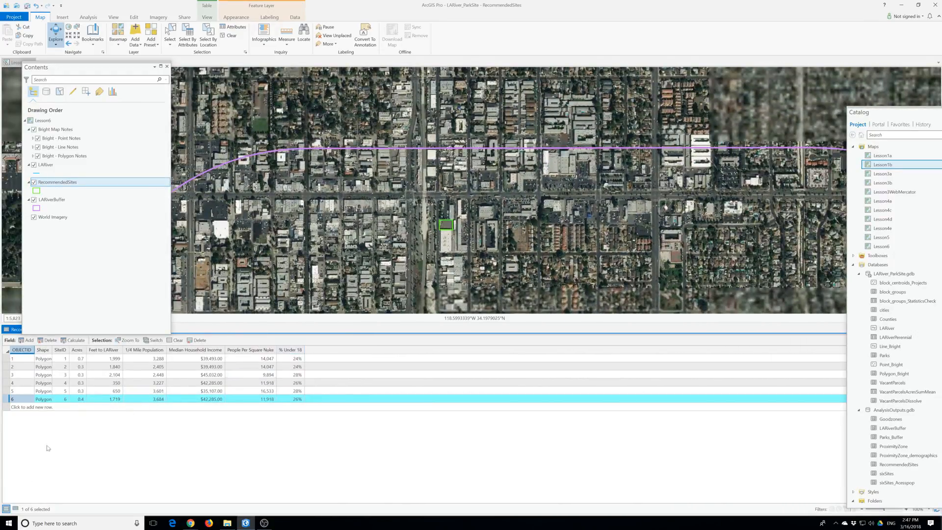
- Select the fifth recommended site in the attribute table, zoom the map to it, and display the saved bookmarks
{"action": "left_click", "coordinate": [7, 391]}
{"action": "right_click", "coordinate": [8, 392]}
{"action": "left_click", "coordinate": [24, 413]}
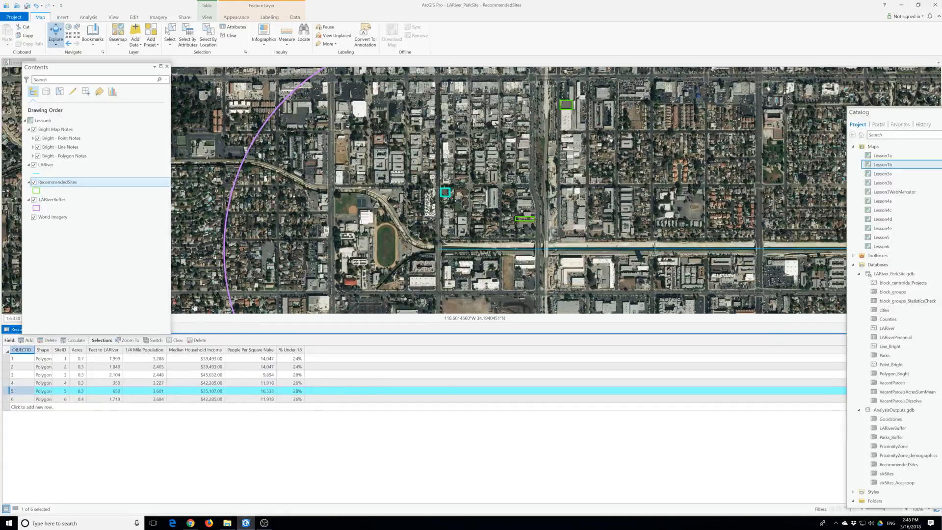
{"action": "left_click", "coordinate": [92, 36]}
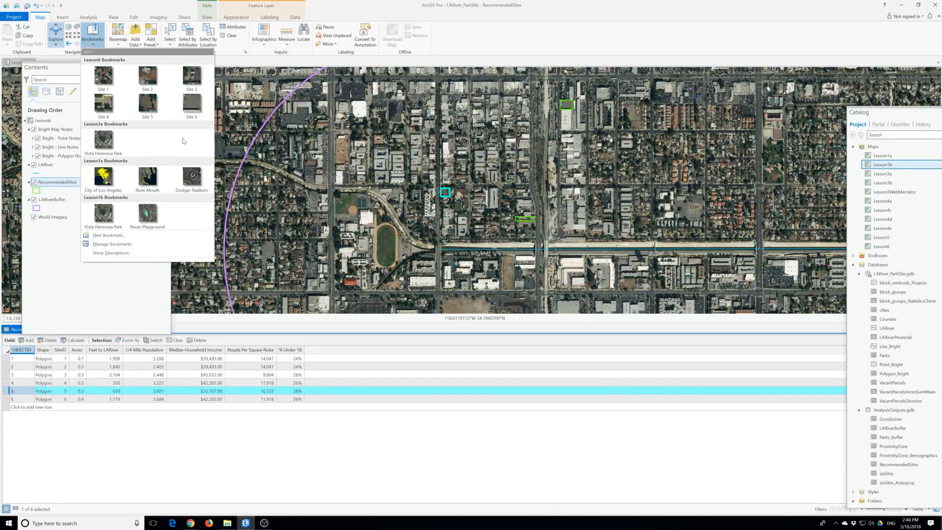
- Save the LARiver_ParkSite project and return to the map
{"action": "left_click", "coordinate": [14, 17]}
{"action": "left_click", "coordinate": [7, 66]}
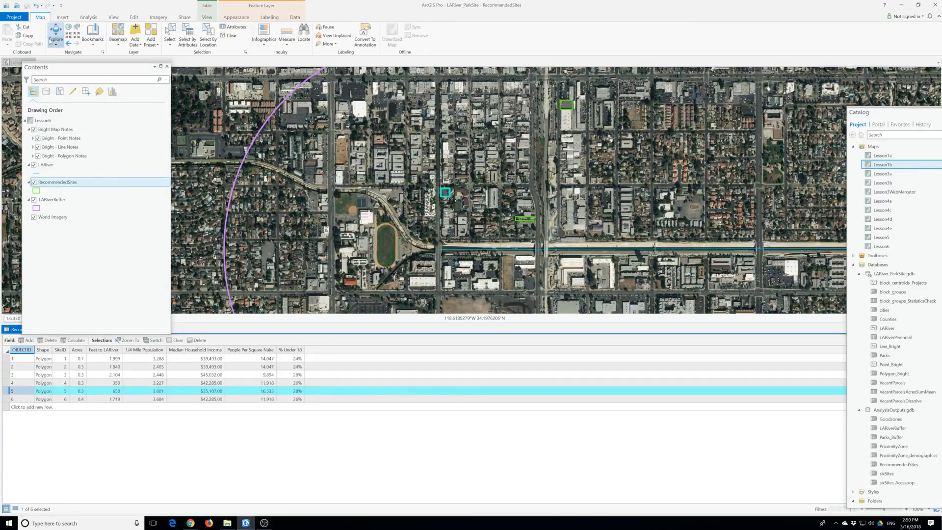
{"action": "left_click", "coordinate": [14, 16]}
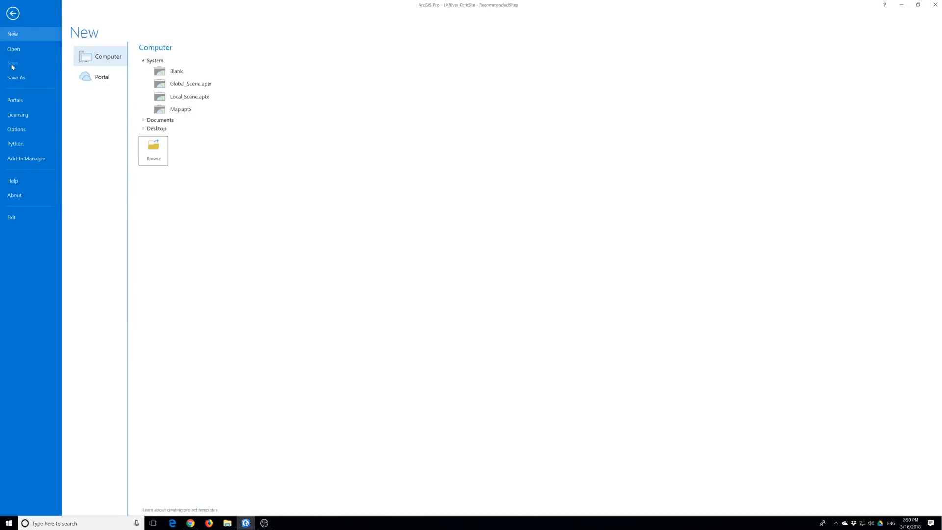
{"action": "left_click", "coordinate": [12, 14]}
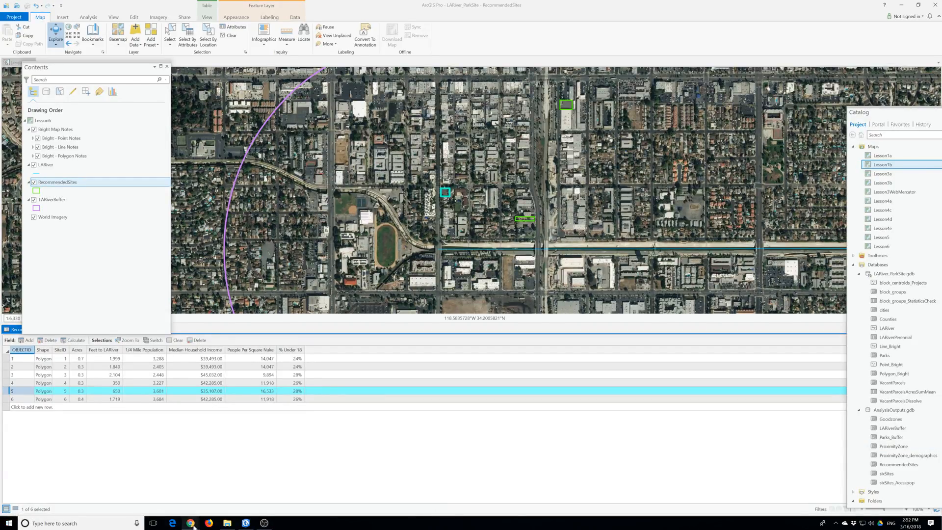
- Switch to the Chrome browser and open a new tab beside the Make Feature Layer help page
{"action": "mouse_move", "coordinate": [193, 524]}
{"action": "left_click", "coordinate": [152, 488]}
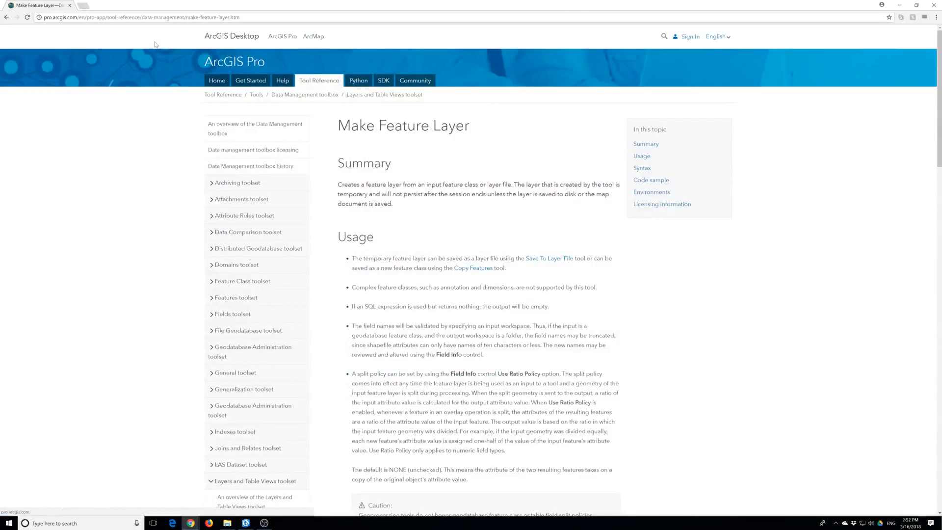
{"action": "left_click", "coordinate": [87, 7]}
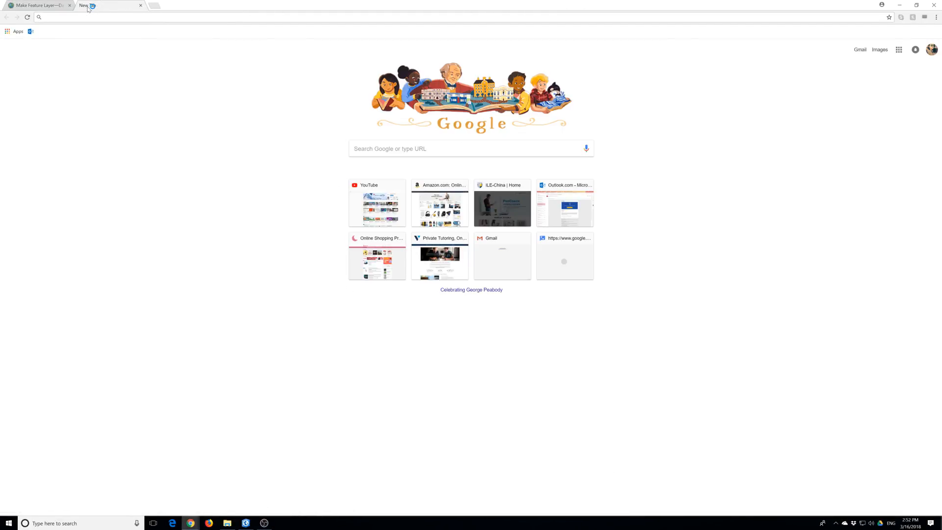